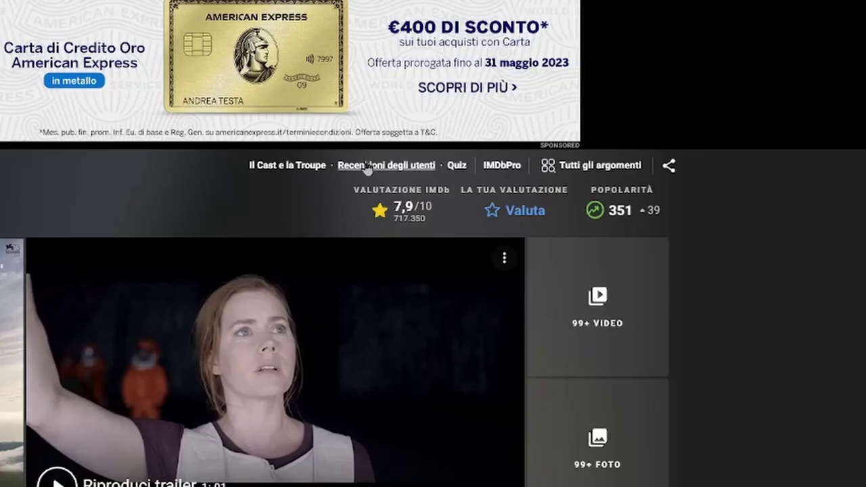
- Open the user reviews of Arrival and look through them, including the full text of the spoiler review "The art of storytelling"
{"action": "left_click", "coordinate": [366, 166]}
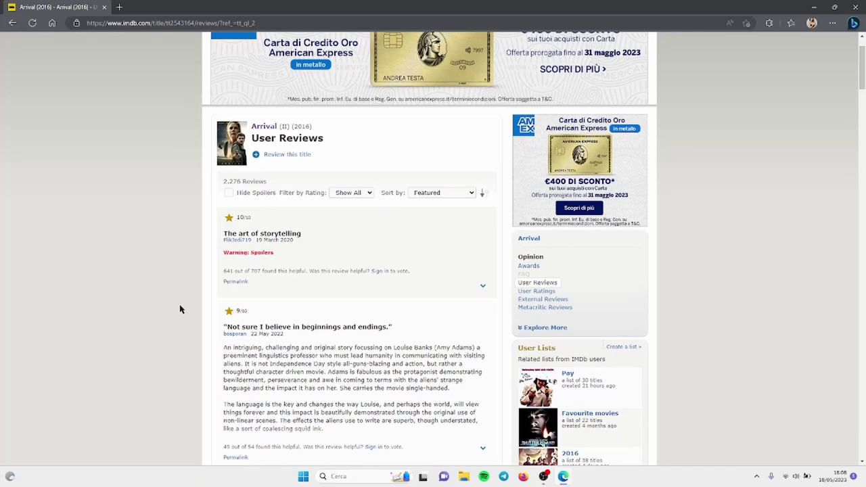
{"action": "scroll", "coordinate": [180, 309], "scroll_direction": "down", "scroll_amount": 5}
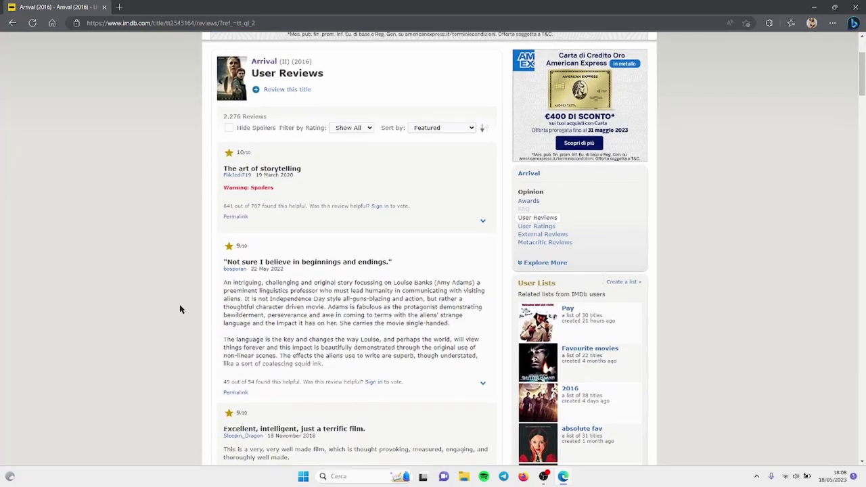
{"action": "scroll", "coordinate": [179, 309], "scroll_direction": "down", "scroll_amount": 3}
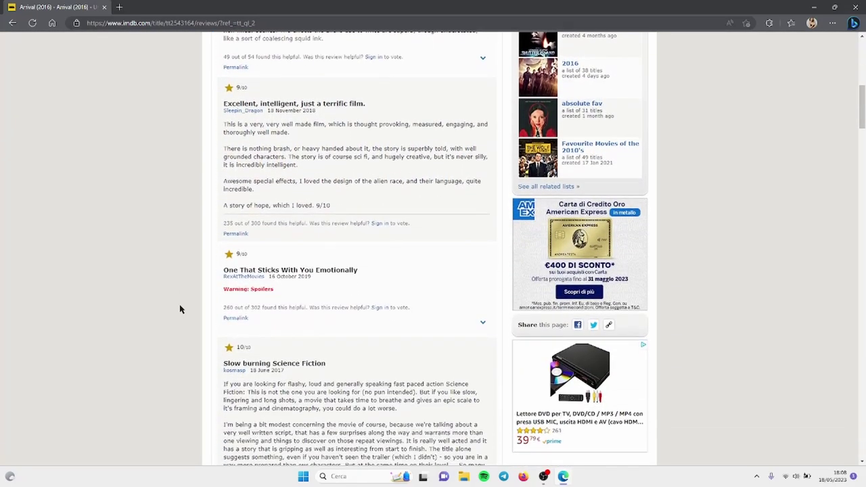
{"action": "scroll", "coordinate": [180, 309], "scroll_direction": "up", "scroll_amount": 5}
{"action": "scroll", "coordinate": [179, 310], "scroll_direction": "up", "scroll_amount": 2}
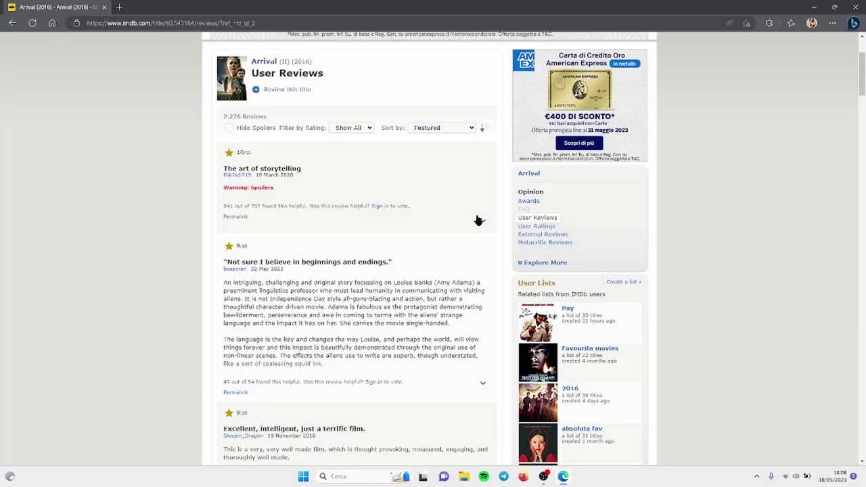
{"action": "left_click", "coordinate": [480, 221]}
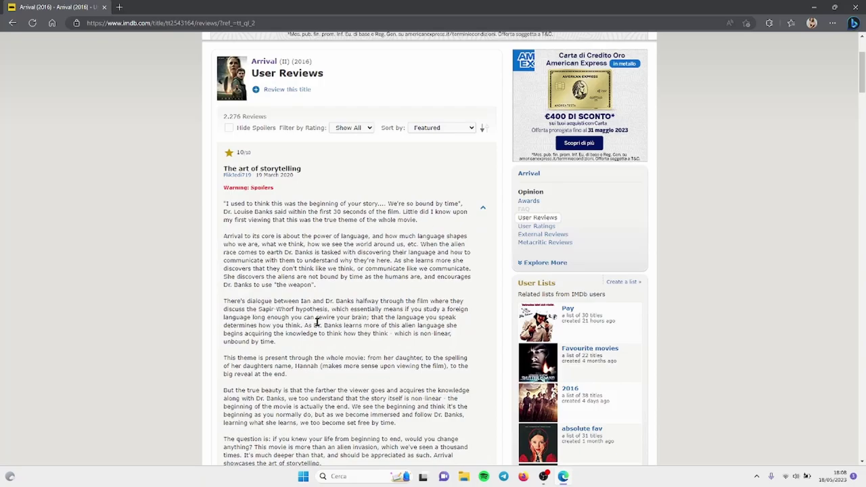
{"action": "left_click", "coordinate": [482, 207]}
- Launch the Data Scraper extension on the reviews page and view its public recipes and your own recipes
{"action": "left_click", "coordinate": [769, 27]}
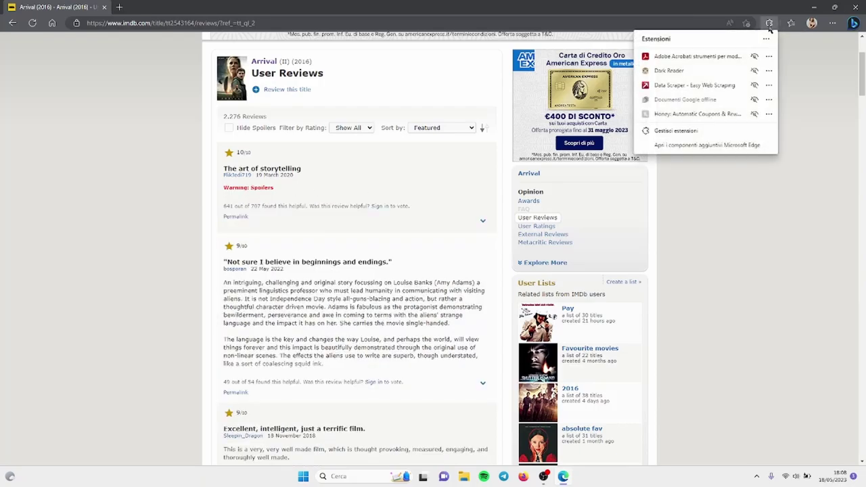
{"action": "left_click", "coordinate": [706, 83]}
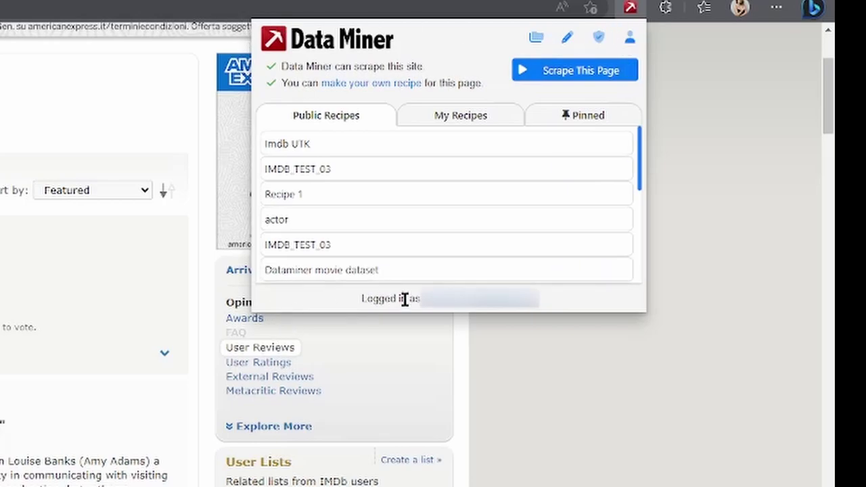
{"action": "left_click_drag", "start_coordinate": [292, 115], "coordinate": [406, 123]}
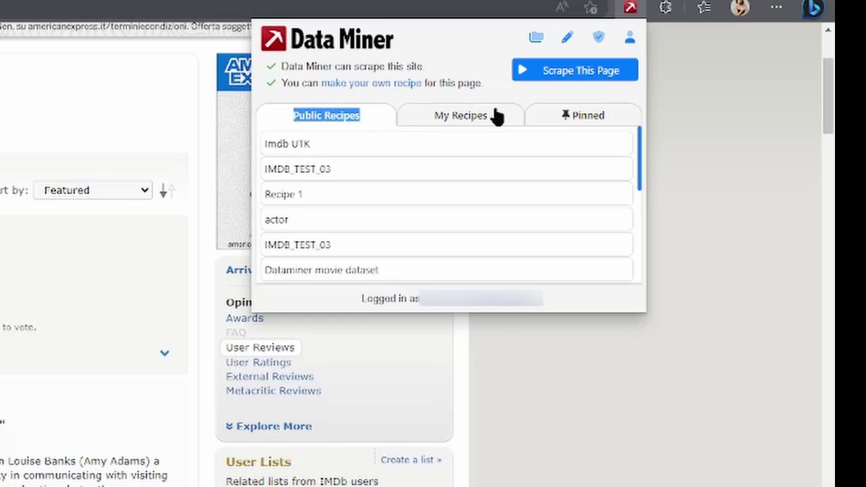
{"action": "double_click", "coordinate": [334, 115]}
{"action": "double_click", "coordinate": [308, 116]}
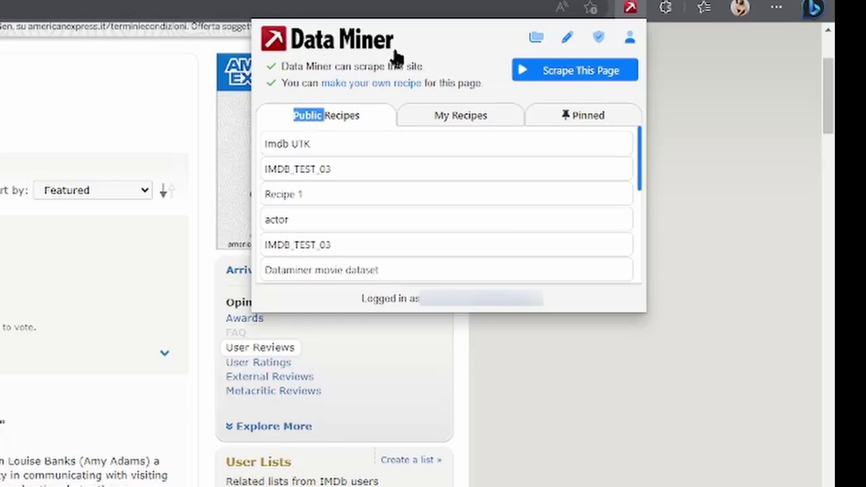
{"action": "left_click", "coordinate": [443, 117]}
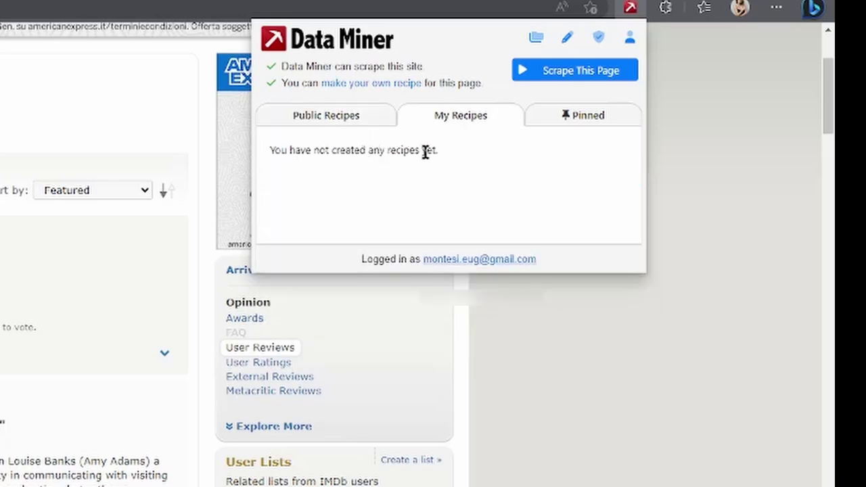
- Start a new recipe in Recipe Creator, keeping the multiple-rows List / Search Page type, and view the optional page setup
{"action": "left_click", "coordinate": [567, 38]}
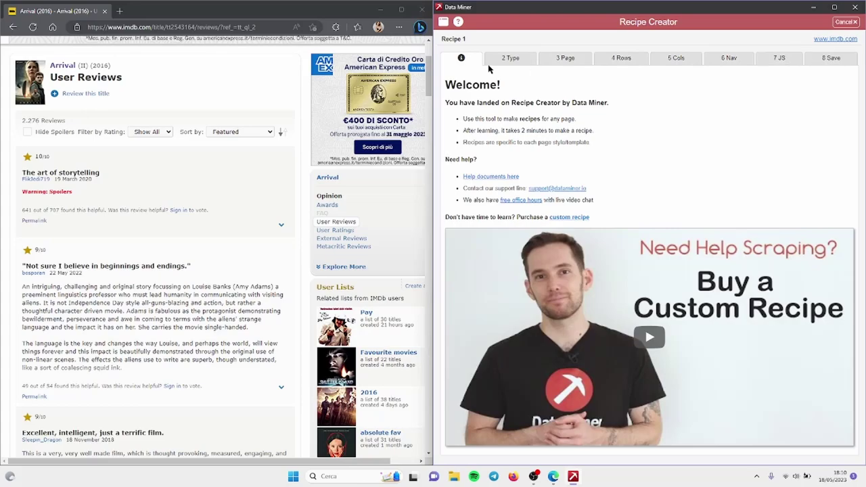
{"action": "left_click", "coordinate": [511, 59]}
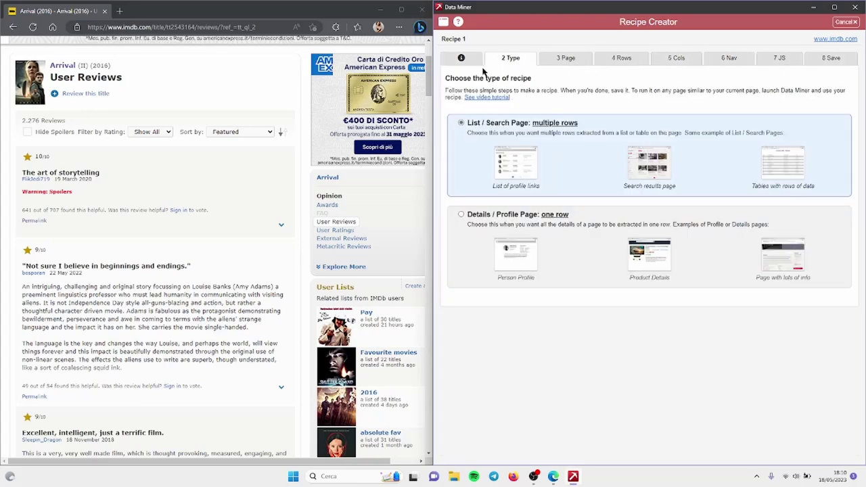
{"action": "left_click_drag", "start_coordinate": [446, 78], "coordinate": [534, 82]}
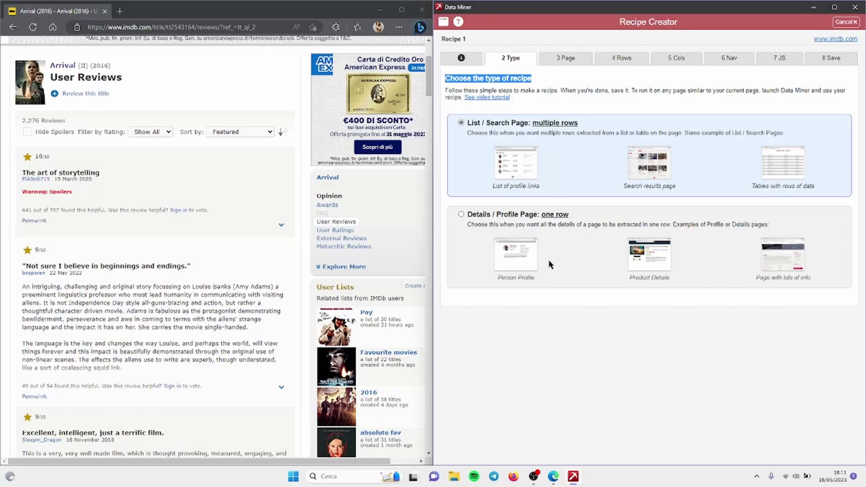
{"action": "left_click", "coordinate": [568, 59]}
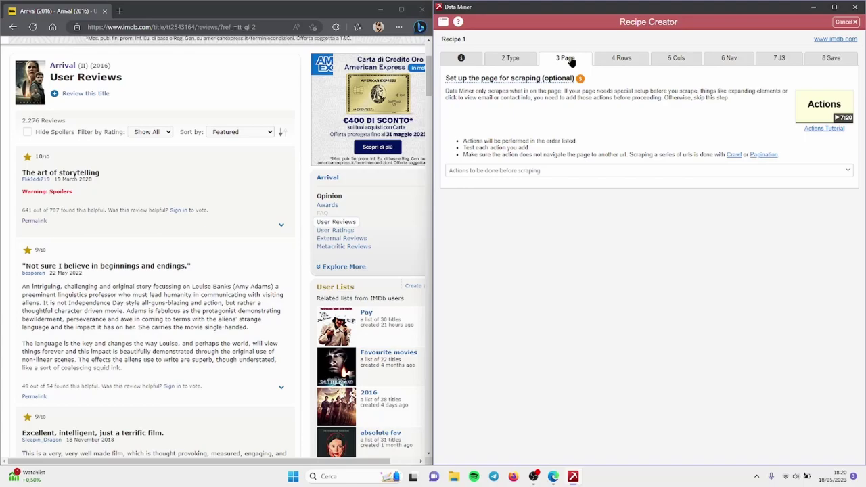
- Start the Easy Row Finder for the recipe's rows and inspect the first review's layout, both expanded and collapsed
{"action": "left_click", "coordinate": [631, 61]}
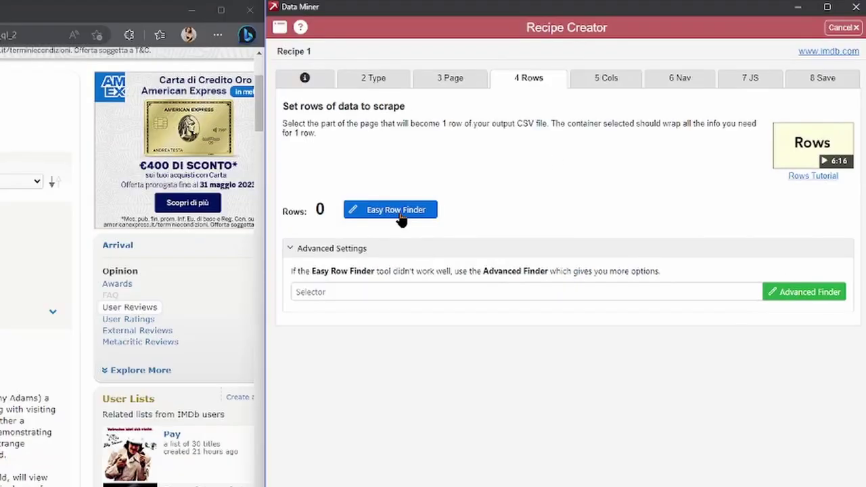
{"action": "left_click", "coordinate": [396, 210]}
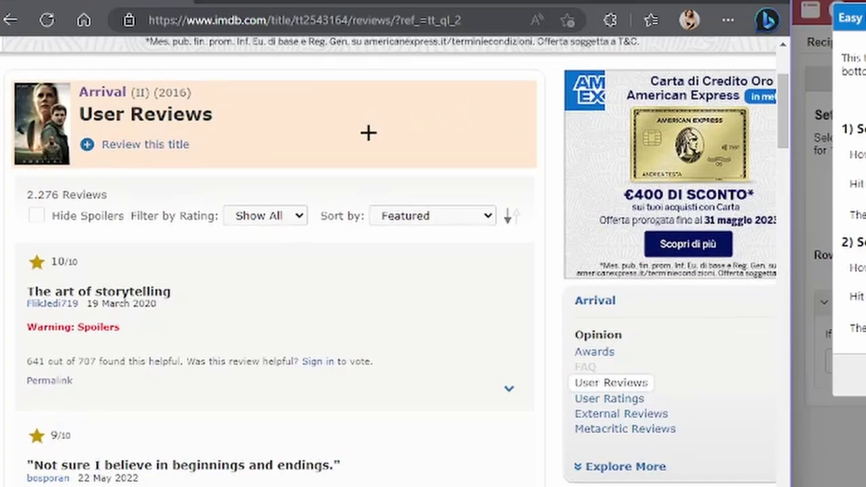
{"action": "scroll", "coordinate": [365, 182], "scroll_direction": "up", "scroll_amount": 4}
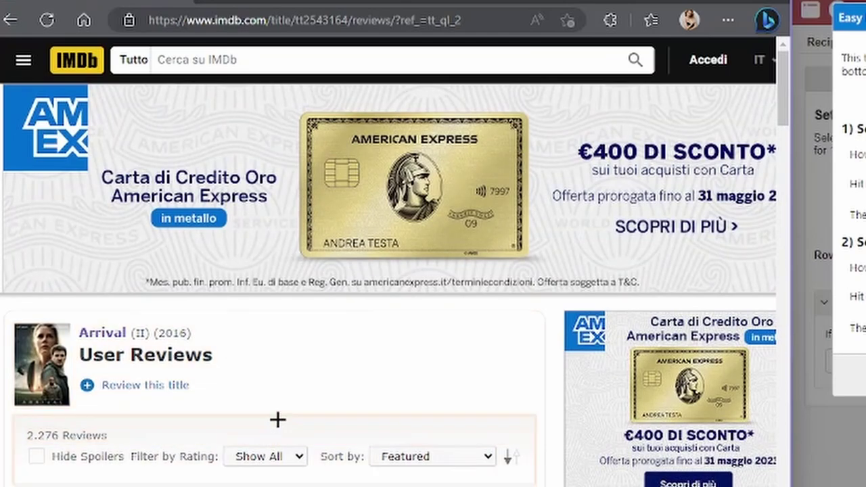
{"action": "scroll", "coordinate": [276, 473], "scroll_direction": "down", "scroll_amount": 3}
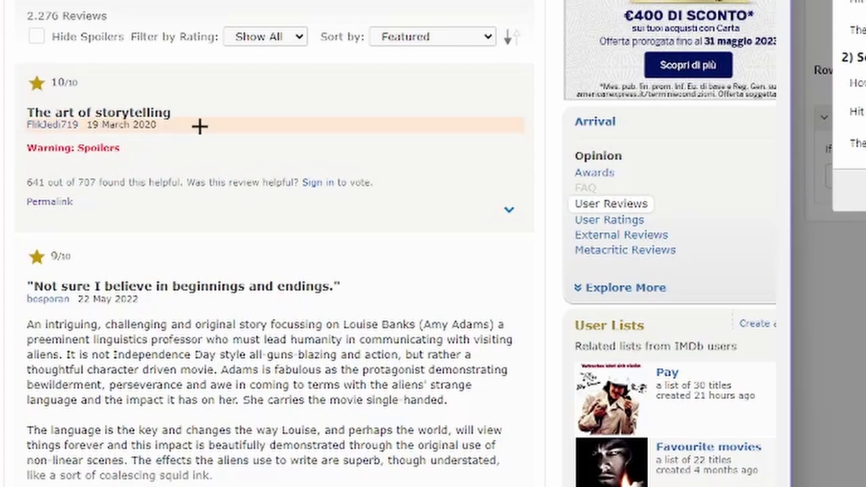
{"action": "left_click", "coordinate": [501, 212]}
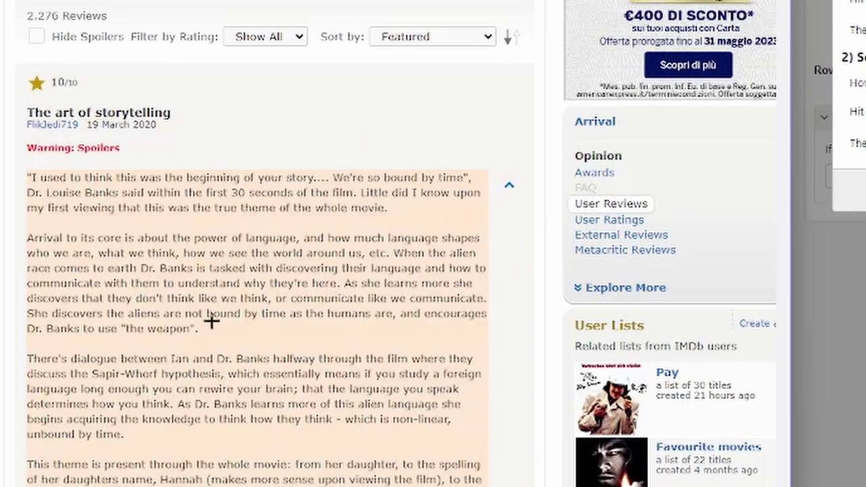
{"action": "left_click", "coordinate": [506, 187]}
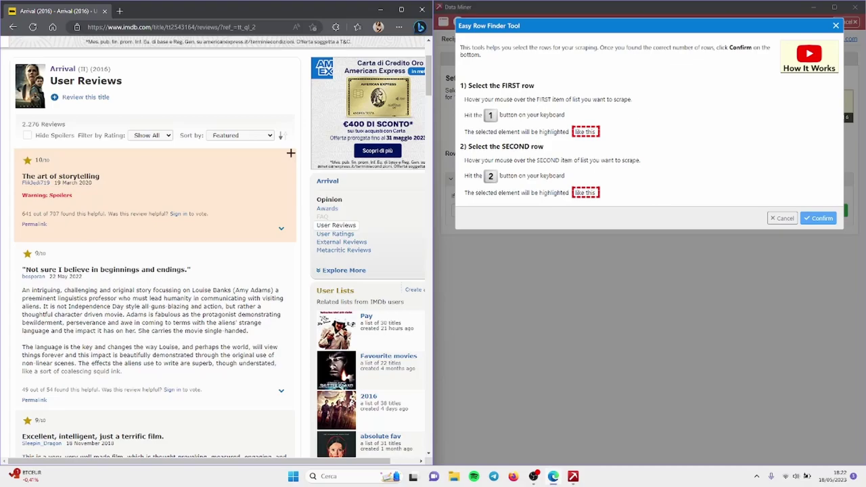
- Try to set the whole containers of the first two reviews as the first and second rows and confirm the selection
{"action": "key", "text": "1"}
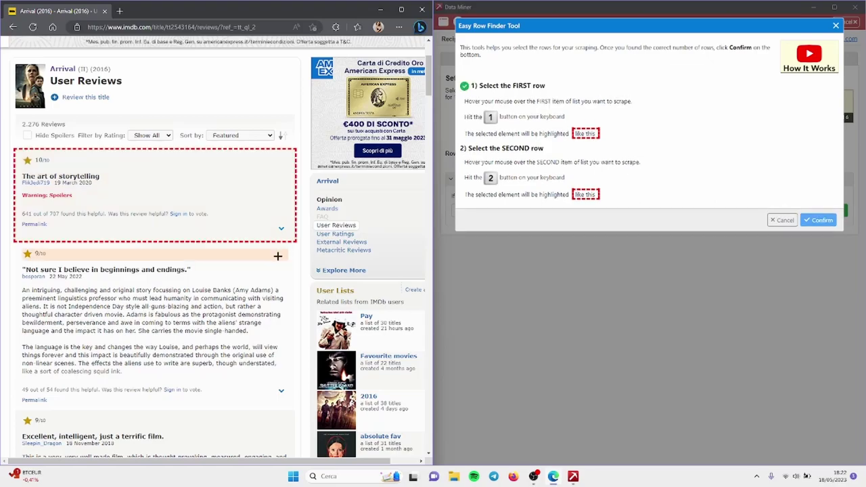
{"action": "key", "text": "2"}
{"action": "scroll", "coordinate": [151, 296], "scroll_direction": "down", "scroll_amount": 4}
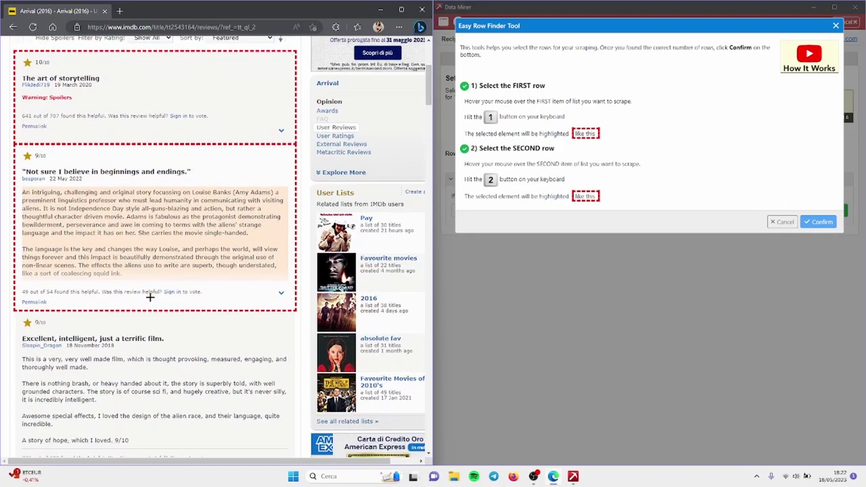
{"action": "scroll", "coordinate": [150, 297], "scroll_direction": "up", "scroll_amount": 5}
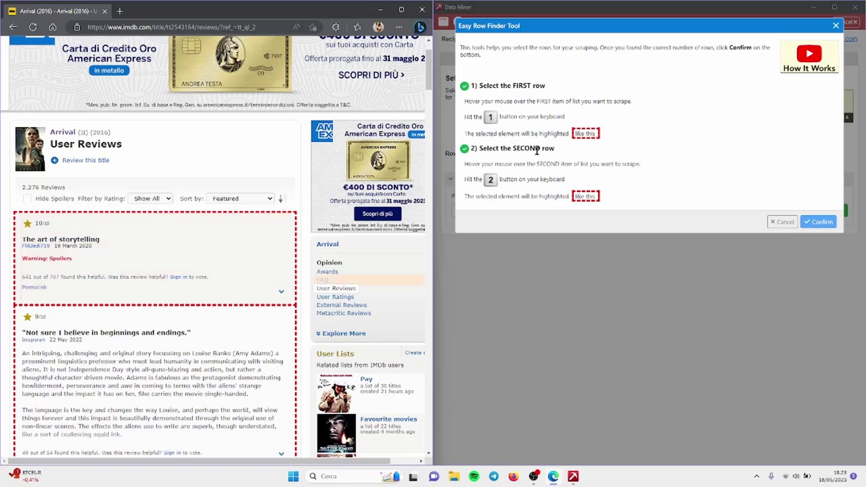
{"action": "left_click", "coordinate": [821, 226]}
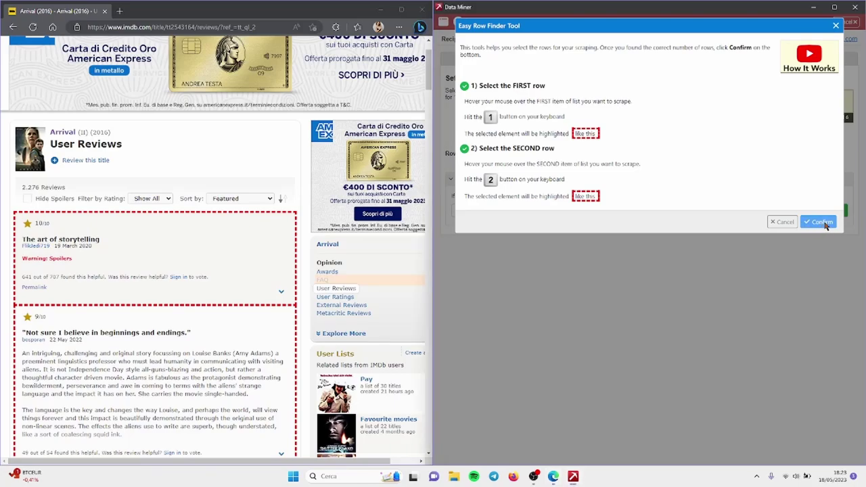
- Examine the entire list of reviews to check which ones the row selection covers and which it skips
{"action": "left_click", "coordinate": [268, 255]}
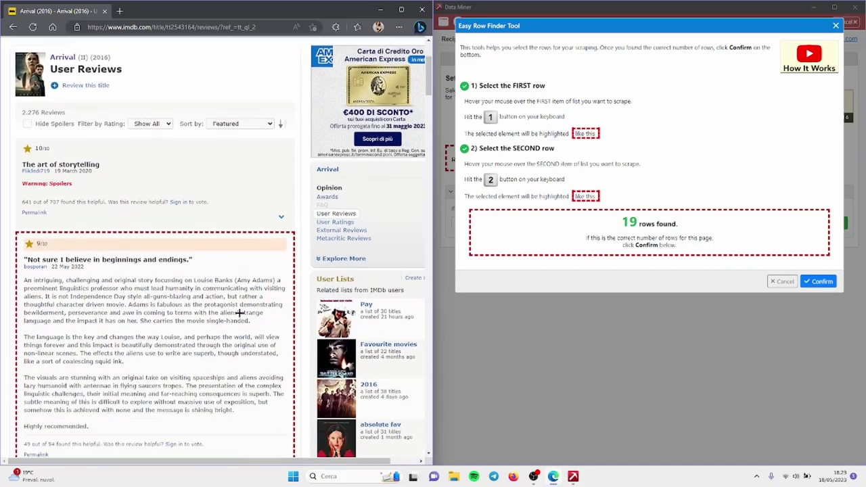
{"action": "scroll", "coordinate": [192, 267], "scroll_direction": "down", "scroll_amount": 4}
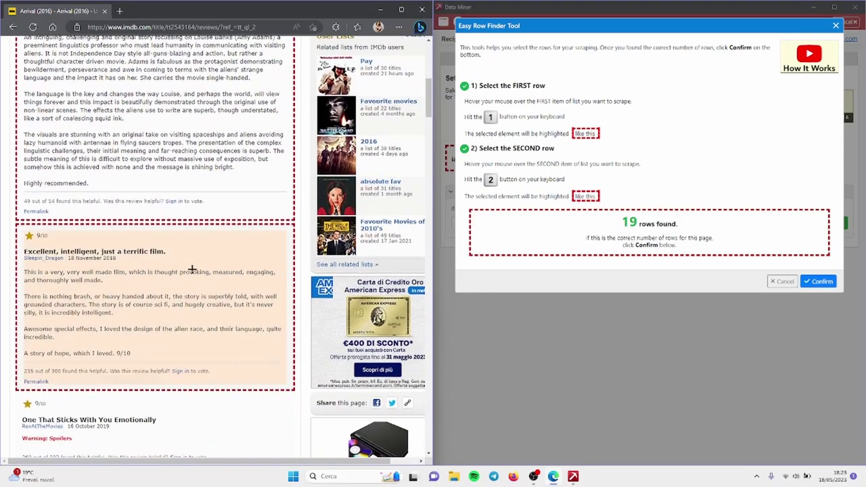
{"action": "scroll", "coordinate": [192, 267], "scroll_direction": "down", "scroll_amount": 8}
{"action": "scroll", "coordinate": [177, 277], "scroll_direction": "down", "scroll_amount": 10}
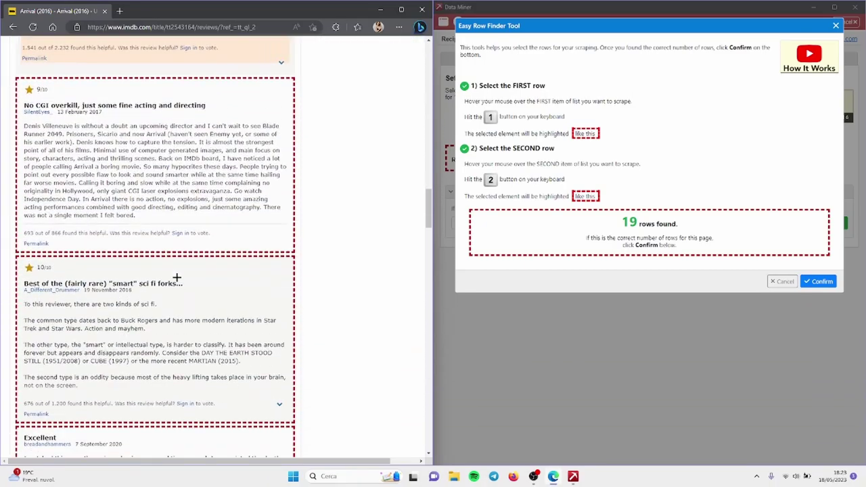
{"action": "scroll", "coordinate": [177, 277], "scroll_direction": "down", "scroll_amount": 5}
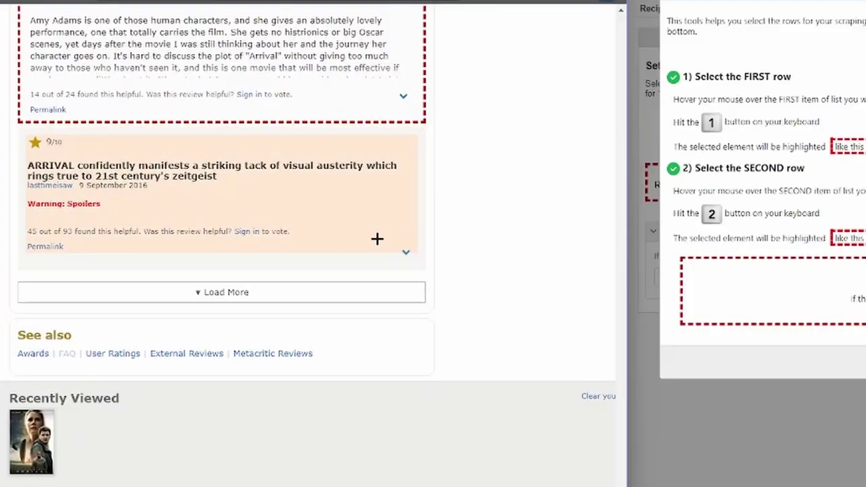
{"action": "scroll", "coordinate": [376, 238], "scroll_direction": "up", "scroll_amount": 2}
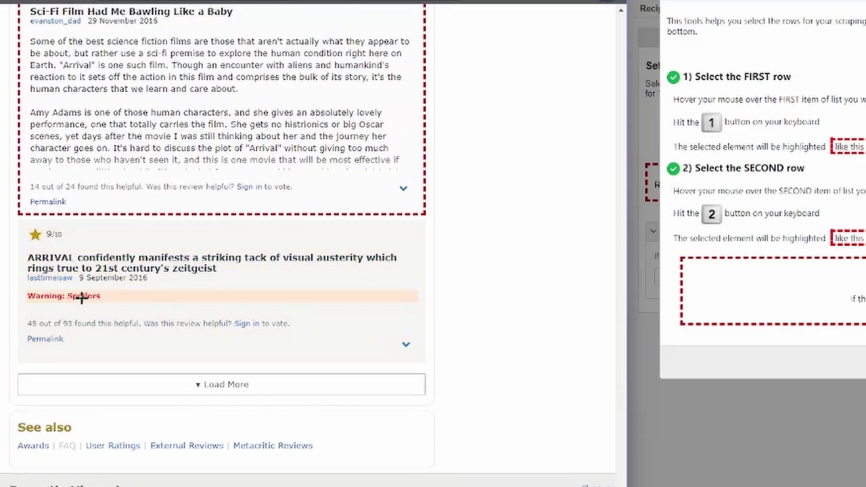
{"action": "scroll", "coordinate": [79, 297], "scroll_direction": "up", "scroll_amount": 15}
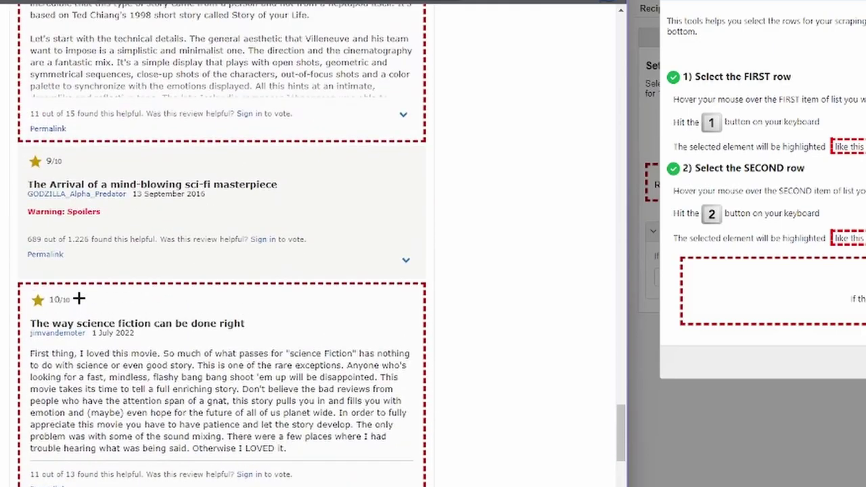
{"action": "scroll", "coordinate": [135, 352], "scroll_direction": "up", "scroll_amount": 10}
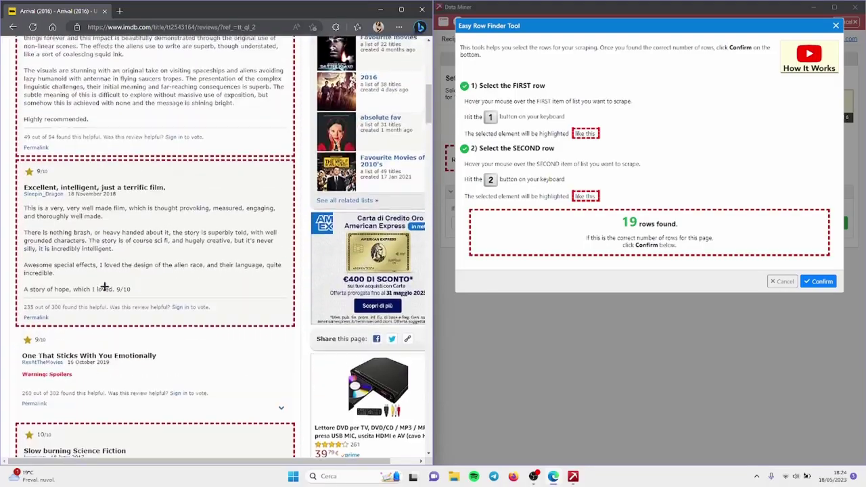
{"action": "scroll", "coordinate": [105, 287], "scroll_direction": "up", "scroll_amount": 10}
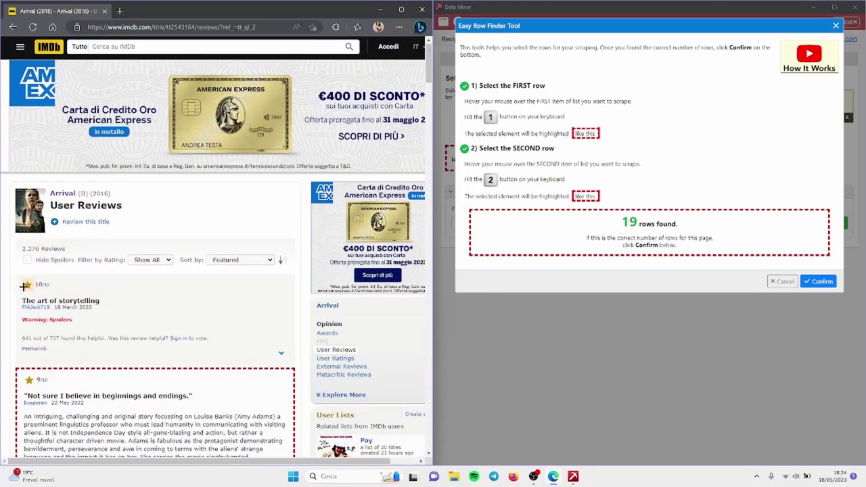
- Expand the first review's spoiler text and compare its container with the highlighted second review
{"action": "scroll", "coordinate": [68, 230], "scroll_direction": "down", "scroll_amount": 2}
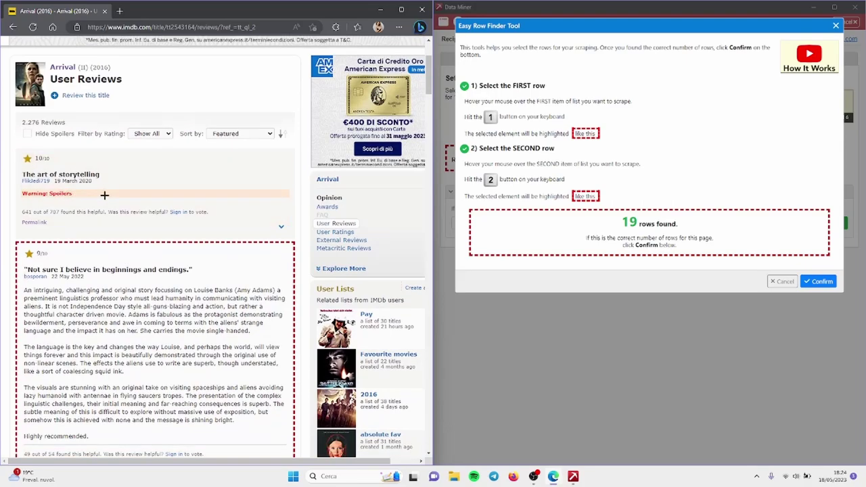
{"action": "scroll", "coordinate": [104, 195], "scroll_direction": "down", "scroll_amount": 1}
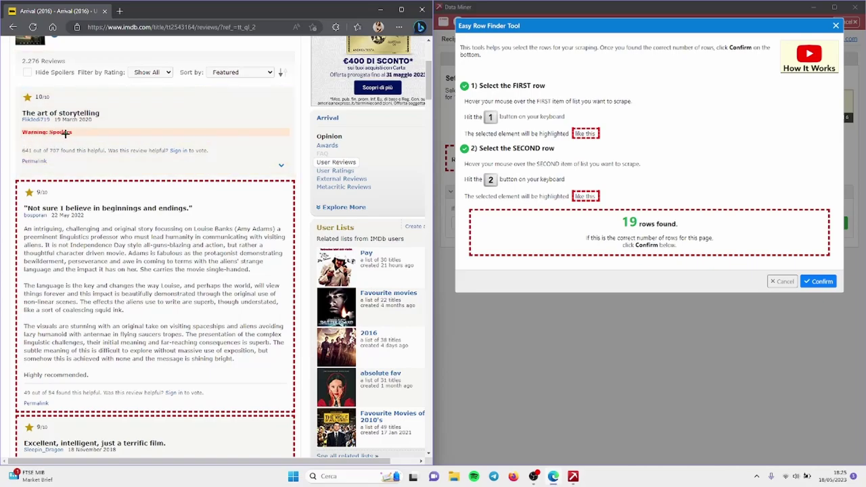
{"action": "left_click", "coordinate": [281, 165]}
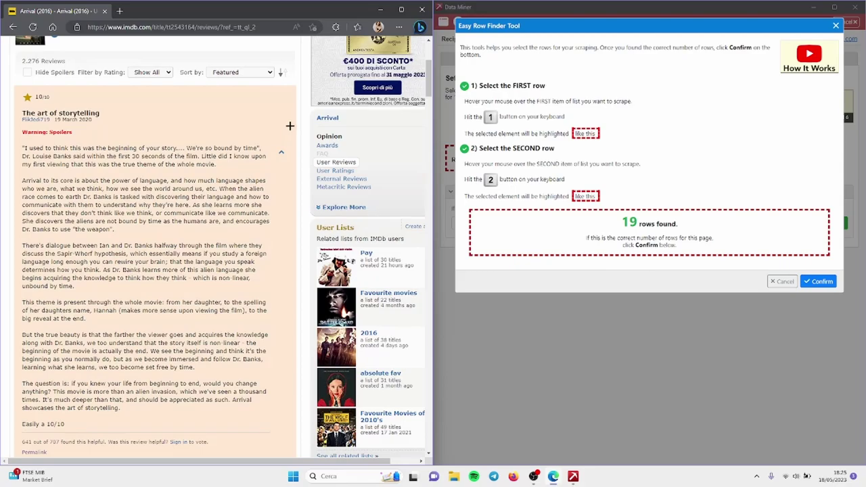
{"action": "scroll", "coordinate": [289, 126], "scroll_direction": "down", "scroll_amount": 3}
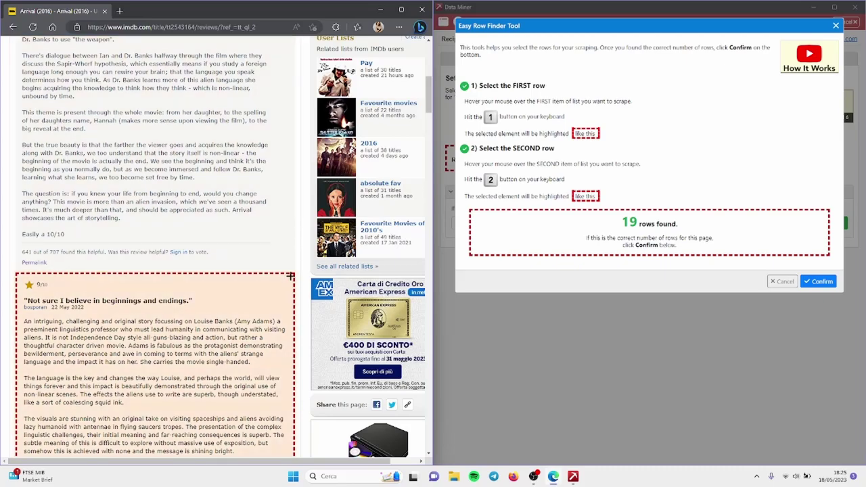
{"action": "scroll", "coordinate": [290, 276], "scroll_direction": "up", "scroll_amount": 2}
{"action": "scroll", "coordinate": [292, 190], "scroll_direction": "up", "scroll_amount": 1}
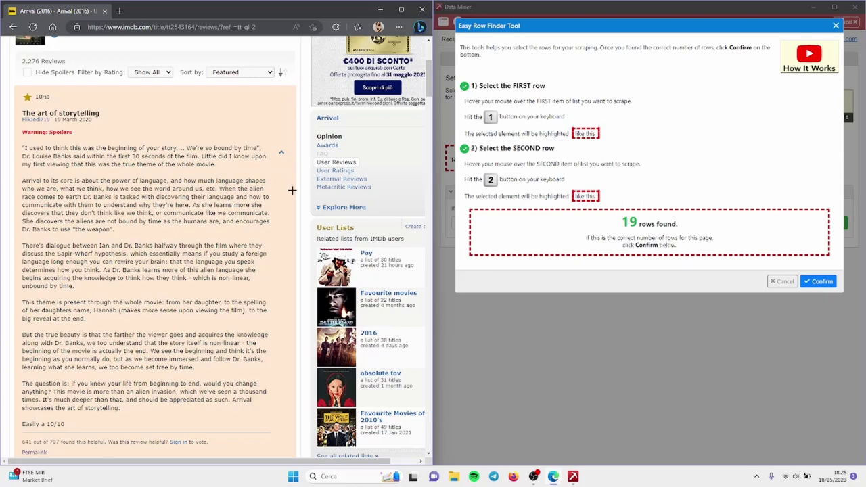
- Confirm the Easy Row Finder selection and check its row selector and row count against the highlighted reviews
{"action": "left_click", "coordinate": [819, 281]}
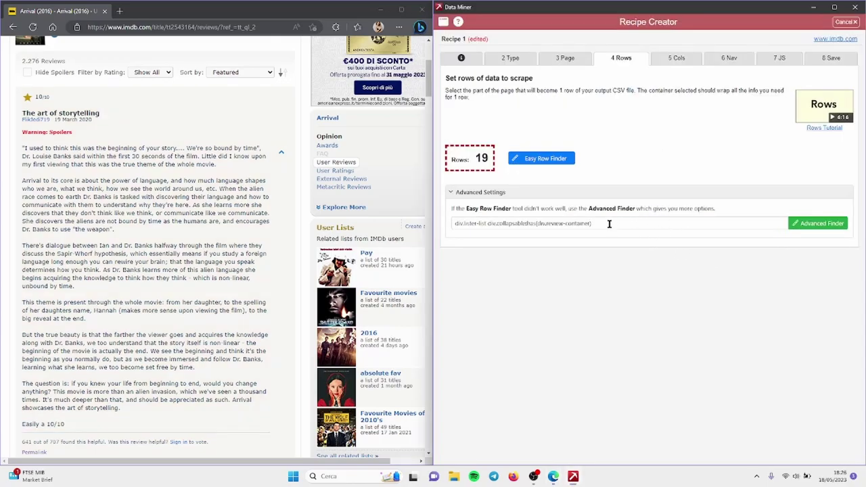
{"action": "left_click_drag", "start_coordinate": [609, 223], "coordinate": [410, 227]}
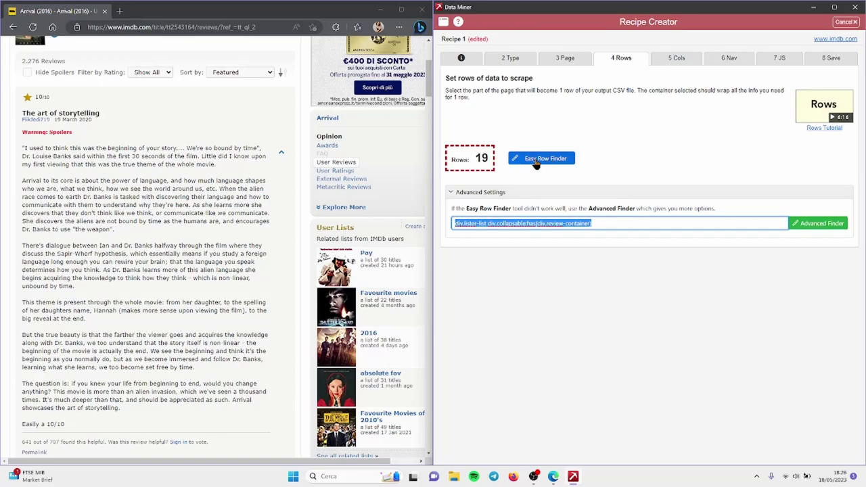
{"action": "triple_click", "coordinate": [451, 163]}
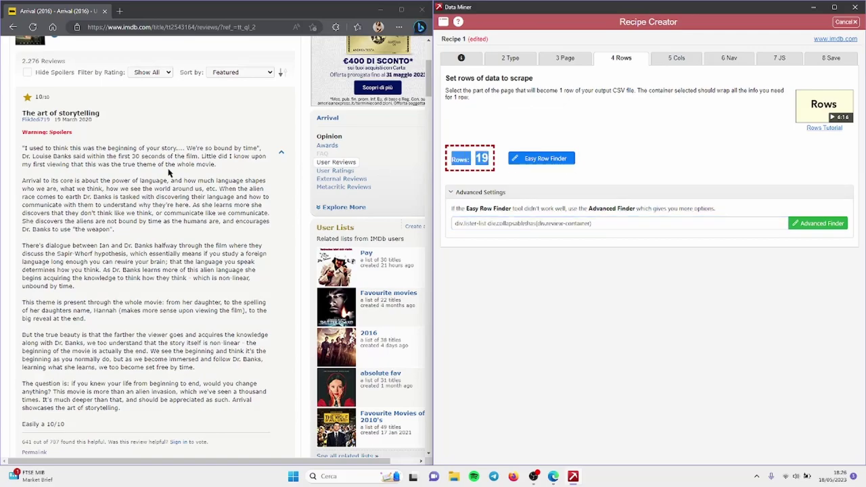
{"action": "scroll", "coordinate": [169, 173], "scroll_direction": "down", "scroll_amount": 10}
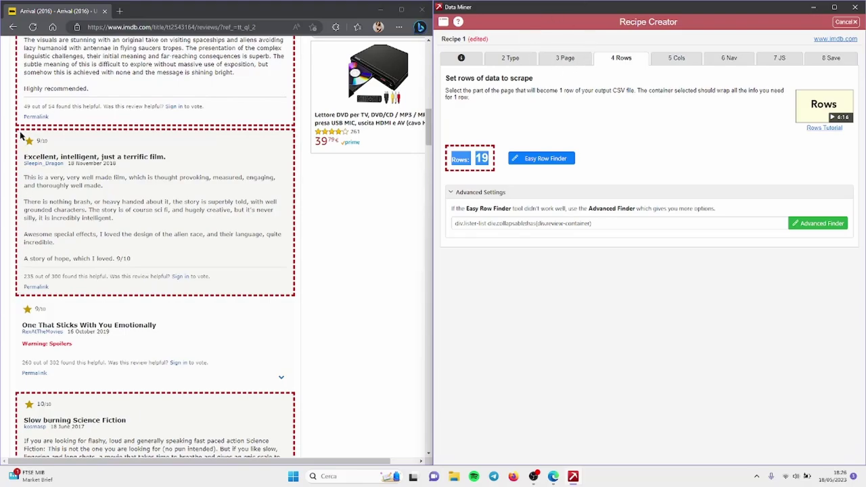
- Start the Advanced Finder for the rows and select the first review's whole container as the element
{"action": "left_click", "coordinate": [802, 227]}
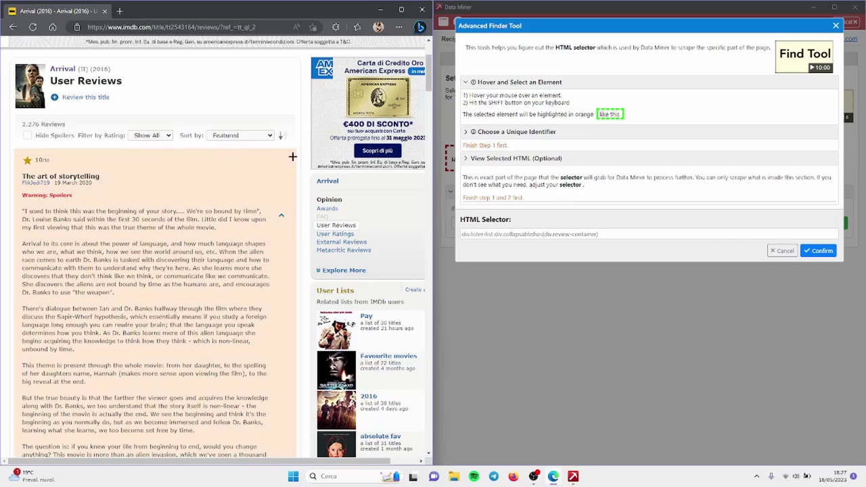
{"action": "key", "text": "shift"}
{"action": "scroll", "coordinate": [571, 286], "scroll_direction": "down", "scroll_amount": 5}
{"action": "scroll", "coordinate": [568, 284], "scroll_direction": "up", "scroll_amount": 3}
{"action": "scroll", "coordinate": [568, 284], "scroll_direction": "down", "scroll_amount": 1}
{"action": "scroll", "coordinate": [568, 284], "scroll_direction": "up", "scroll_amount": 1}
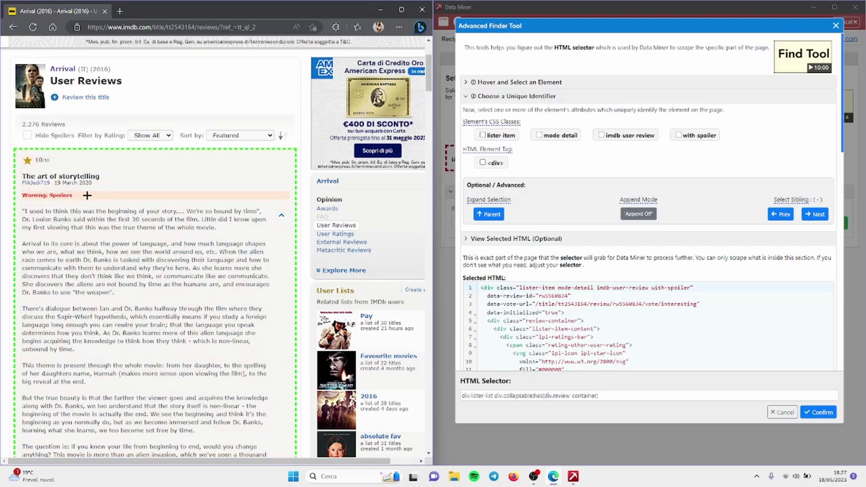
{"action": "scroll", "coordinate": [138, 264], "scroll_direction": "down", "scroll_amount": 5}
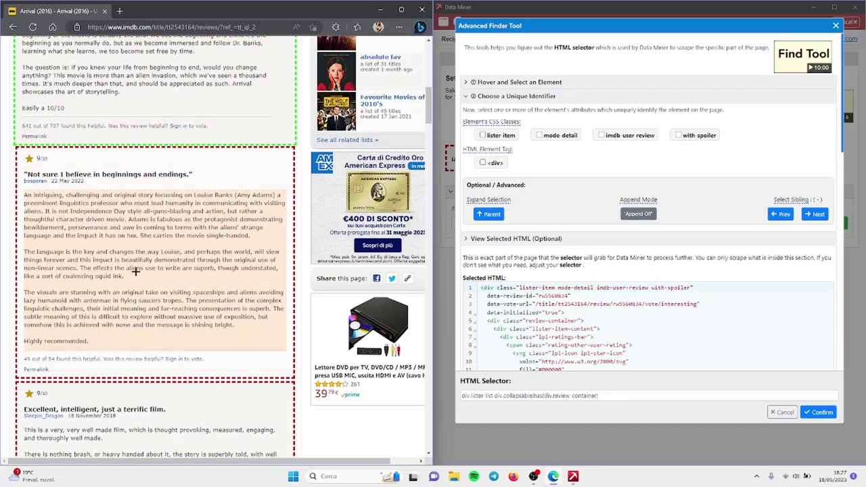
{"action": "scroll", "coordinate": [135, 271], "scroll_direction": "up", "scroll_amount": 10}
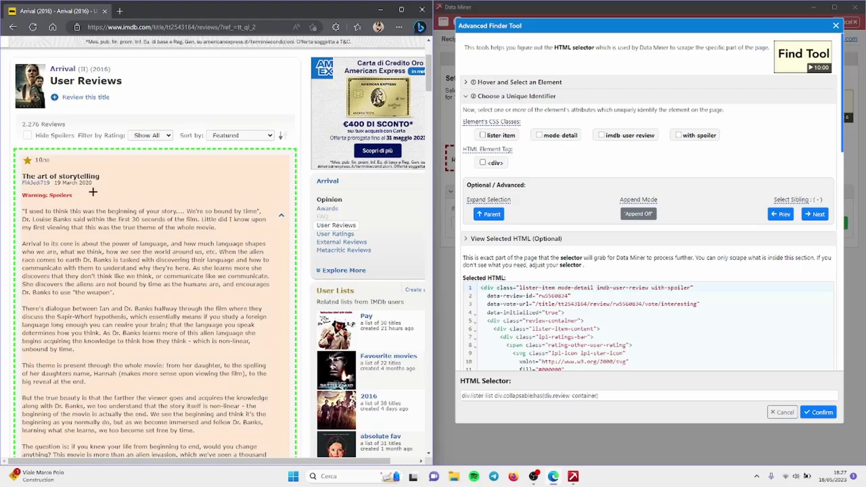
- Set the lister-item class as the rows' unique identifier, check its coverage of the reviews, and confirm the selector
{"action": "left_click", "coordinate": [74, 181]}
{"action": "scroll", "coordinate": [247, 214], "scroll_direction": "down", "scroll_amount": 10}
{"action": "scroll", "coordinate": [247, 214], "scroll_direction": "up", "scroll_amount": 15}
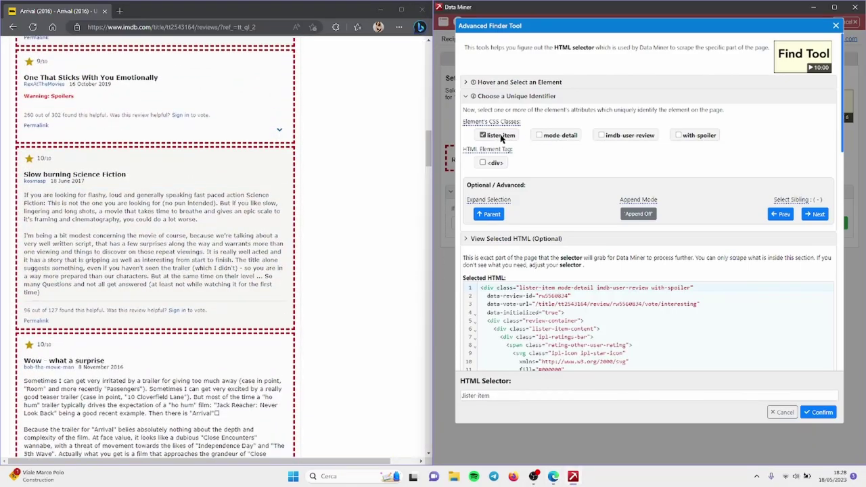
{"action": "scroll", "coordinate": [127, 186], "scroll_direction": "up", "scroll_amount": 15}
{"action": "scroll", "coordinate": [127, 186], "scroll_direction": "up", "scroll_amount": 5}
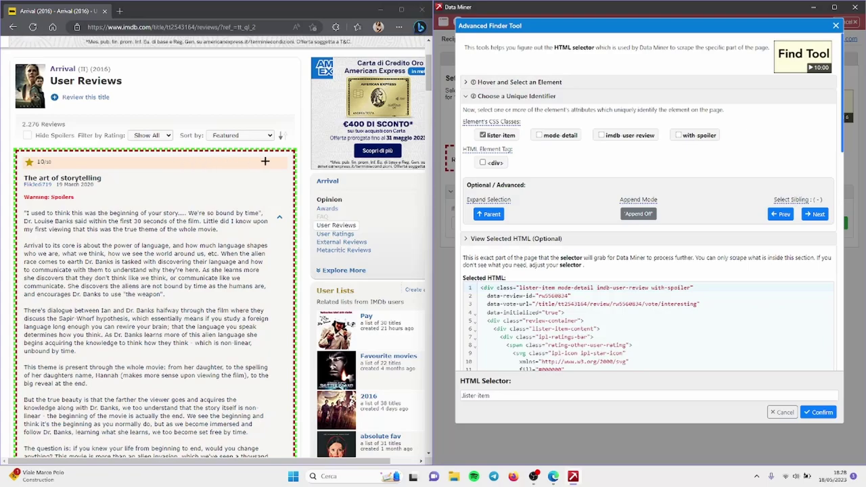
{"action": "scroll", "coordinate": [290, 156], "scroll_direction": "down", "scroll_amount": 5}
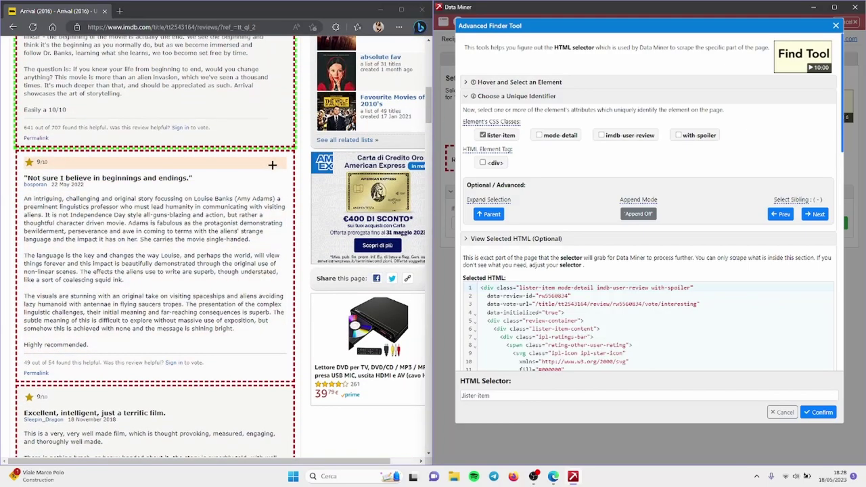
{"action": "scroll", "coordinate": [272, 164], "scroll_direction": "down", "scroll_amount": 20}
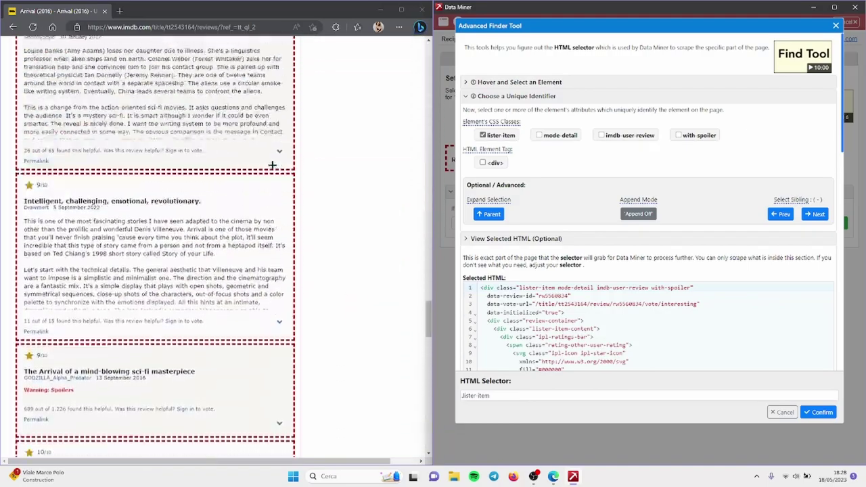
{"action": "scroll", "coordinate": [272, 164], "scroll_direction": "down", "scroll_amount": 10}
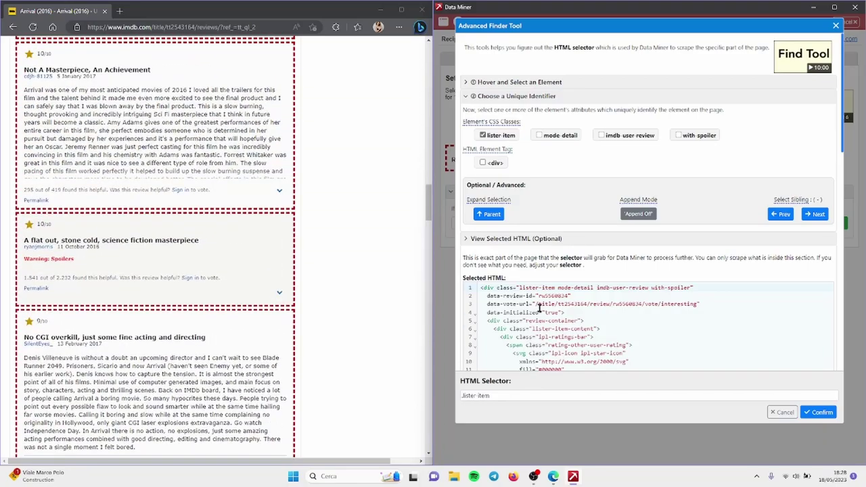
{"action": "left_click", "coordinate": [817, 411]}
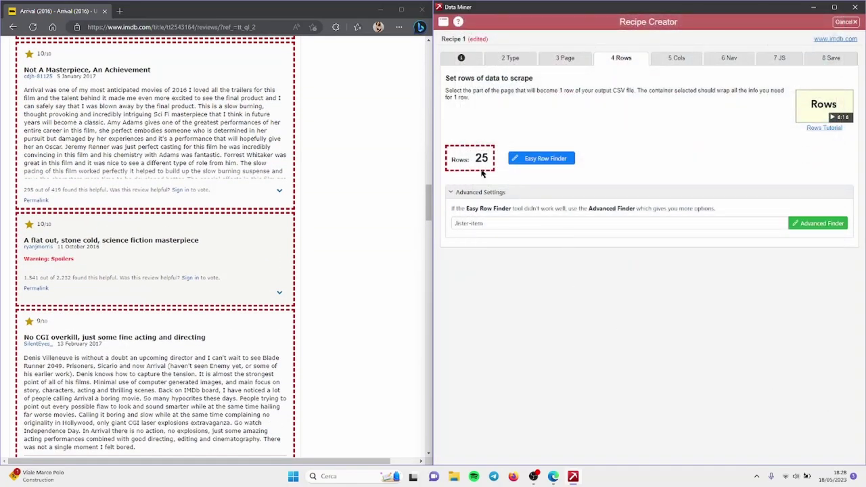
- Check that the row highlighting covers every review down to the end of the loaded list
{"action": "scroll", "coordinate": [233, 216], "scroll_direction": "down", "scroll_amount": 20}
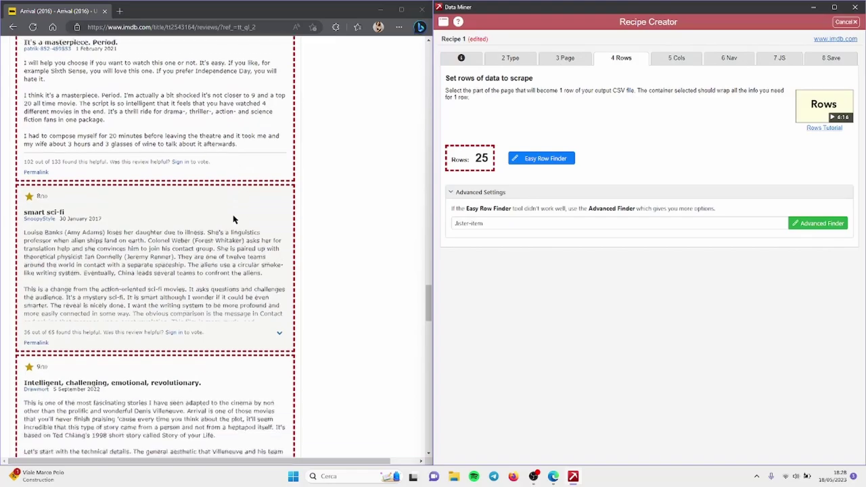
{"action": "scroll", "coordinate": [233, 216], "scroll_direction": "down", "scroll_amount": 15}
{"action": "scroll", "coordinate": [234, 219], "scroll_direction": "up", "scroll_amount": 3}
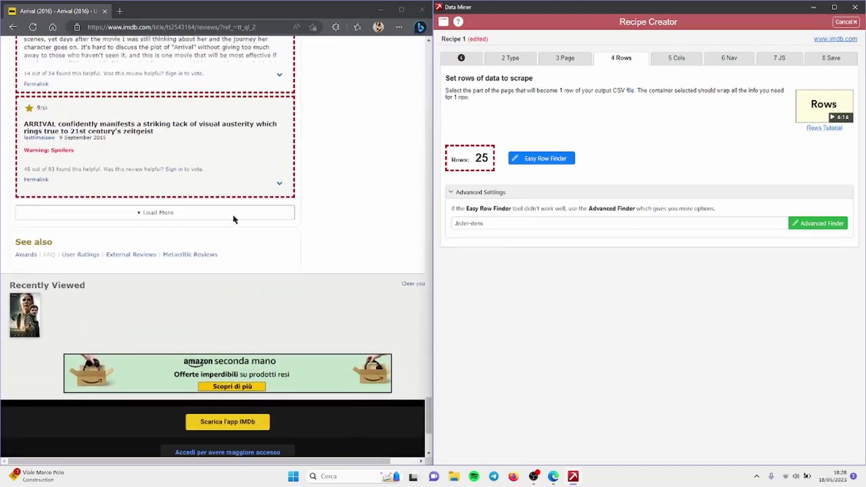
{"action": "left_click", "coordinate": [234, 219]}
{"action": "scroll", "coordinate": [226, 291], "scroll_direction": "up", "scroll_amount": 5}
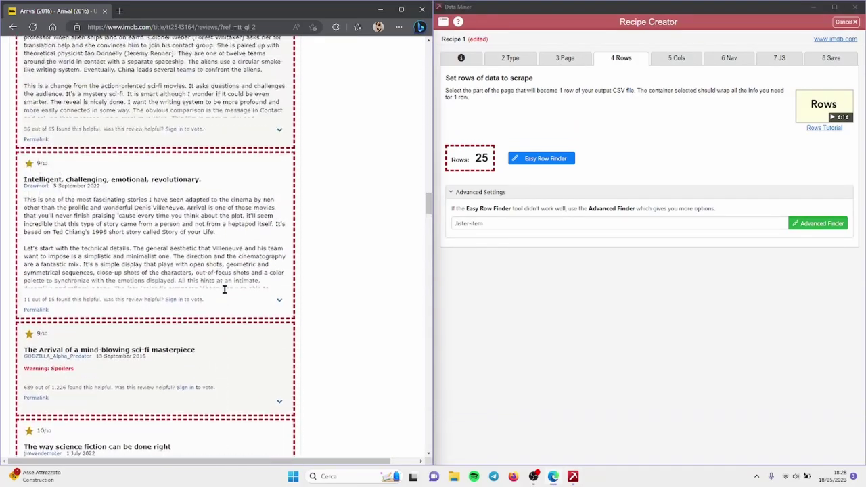
{"action": "scroll", "coordinate": [225, 290], "scroll_direction": "up", "scroll_amount": 10}
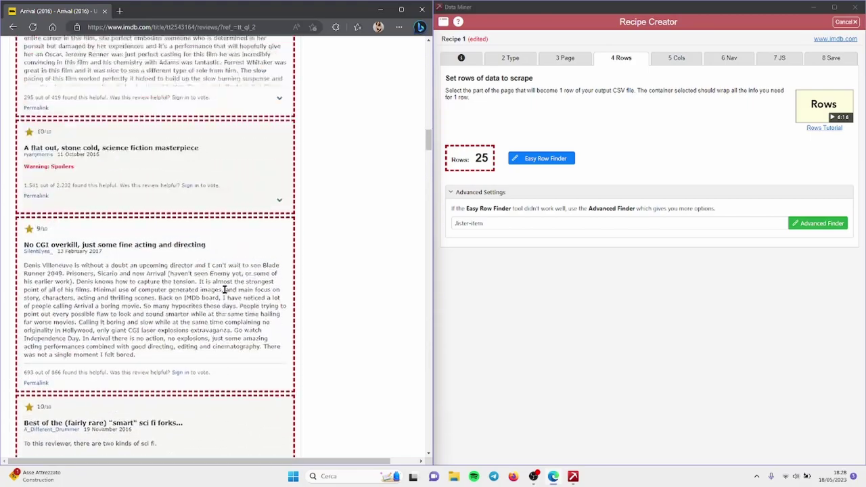
- Open the recipe's column setup and examine the first review for the data to extract
{"action": "left_click", "coordinate": [666, 61]}
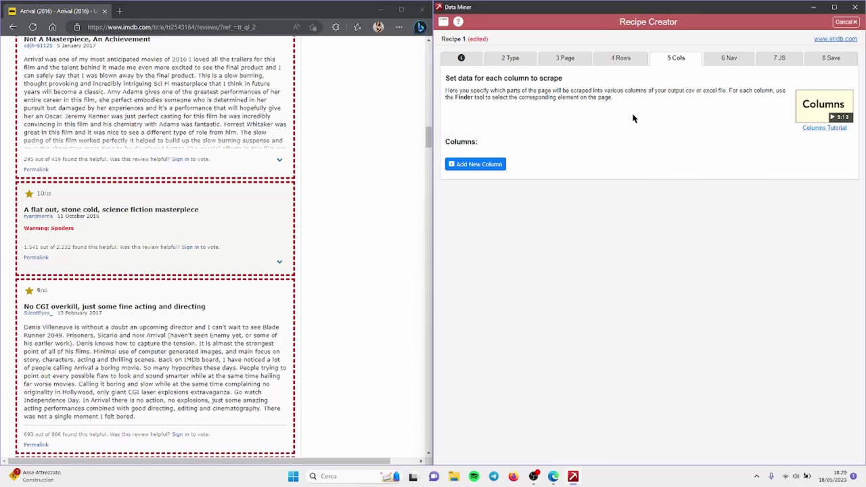
{"action": "scroll", "coordinate": [207, 209], "scroll_direction": "up", "scroll_amount": 10}
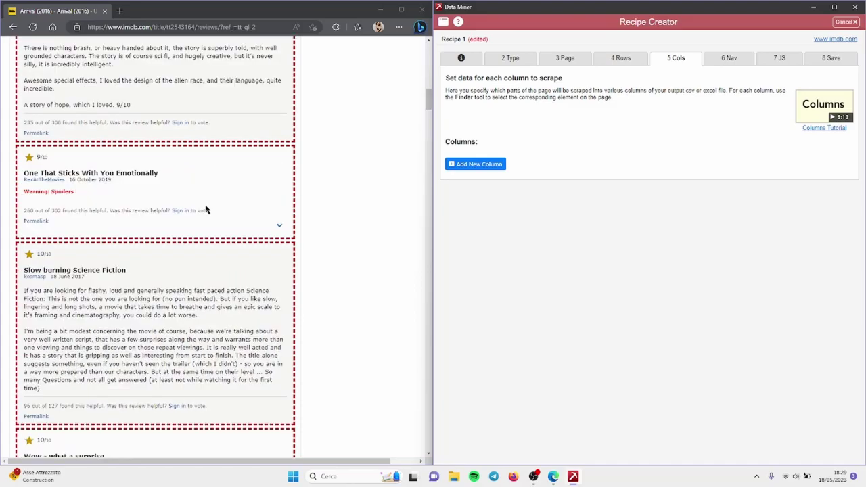
{"action": "scroll", "coordinate": [207, 210], "scroll_direction": "up", "scroll_amount": 15}
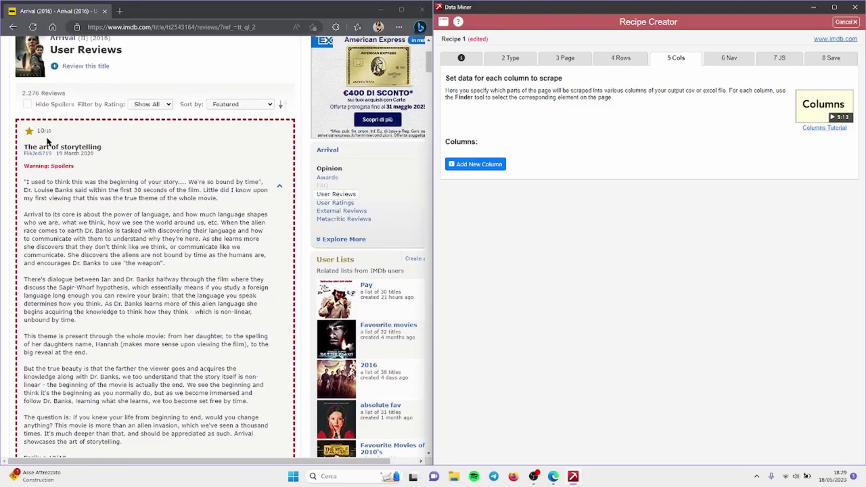
{"action": "scroll", "coordinate": [24, 274], "scroll_direction": "down", "scroll_amount": 3}
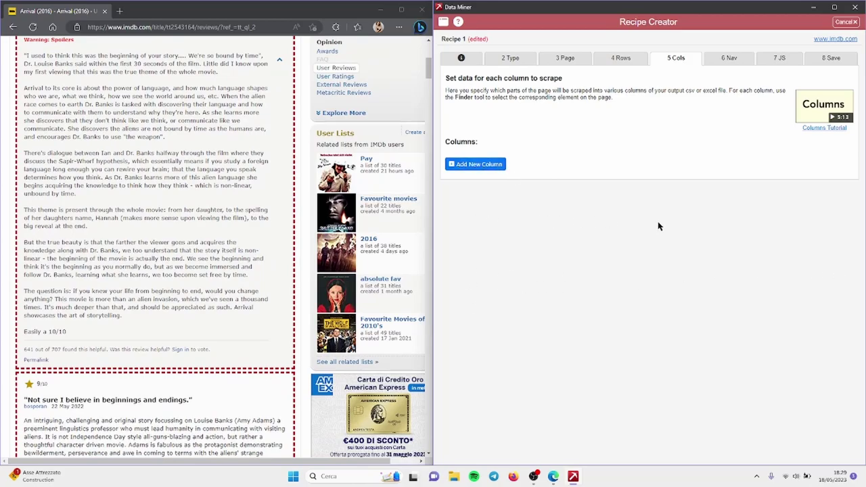
{"action": "scroll", "coordinate": [123, 219], "scroll_direction": "up", "scroll_amount": 7}
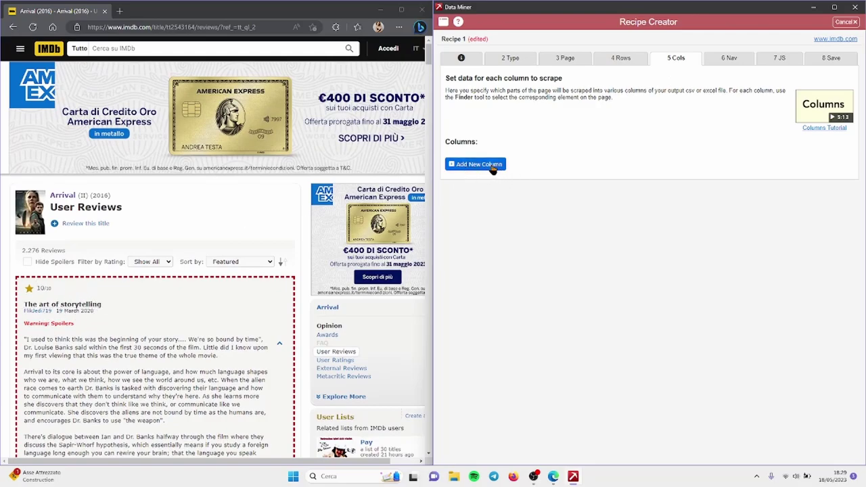
{"action": "scroll", "coordinate": [81, 152], "scroll_direction": "down", "scroll_amount": 3}
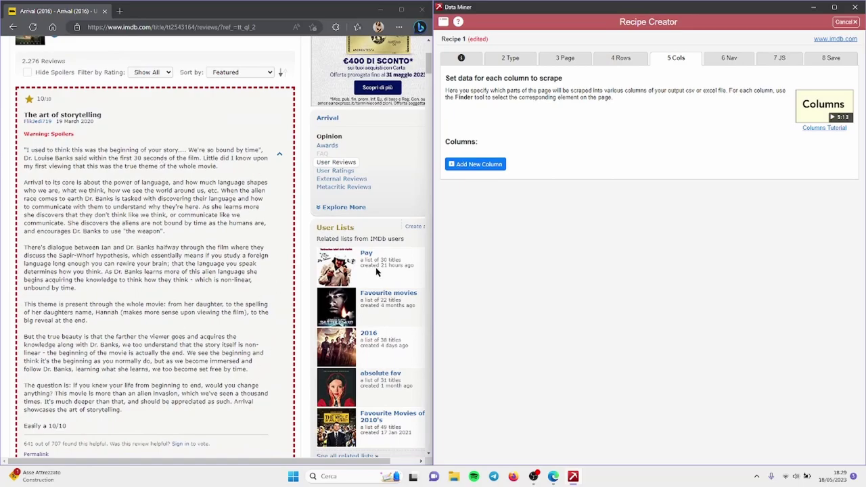
- Add a new column to the recipe and name it Voto
{"action": "left_click", "coordinate": [473, 163]}
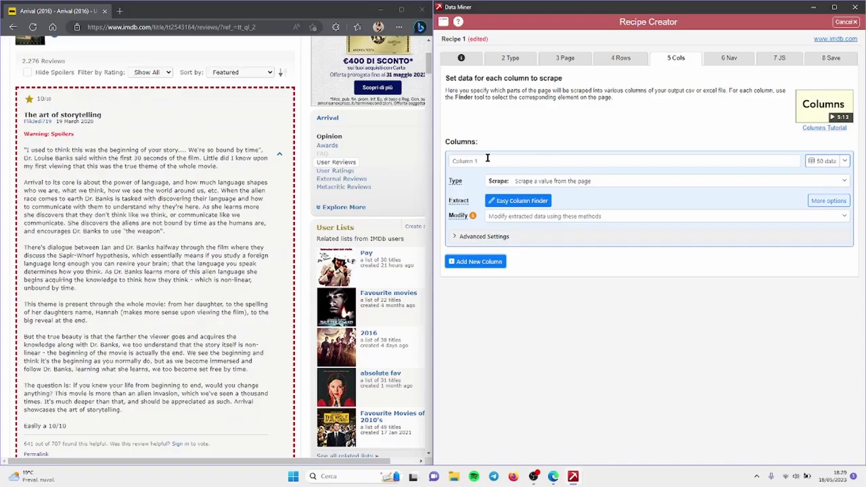
{"action": "left_click", "coordinate": [487, 157]}
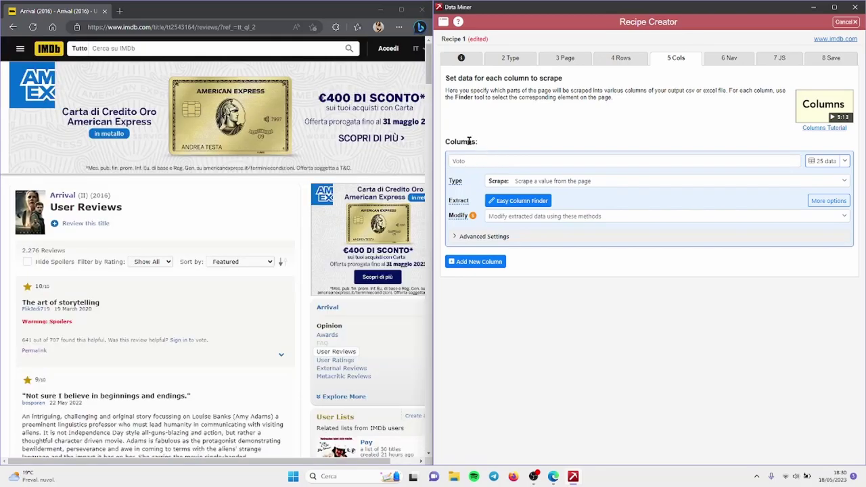
{"action": "left_click_drag", "start_coordinate": [446, 141], "coordinate": [496, 158]}
{"action": "left_click", "coordinate": [561, 306]}
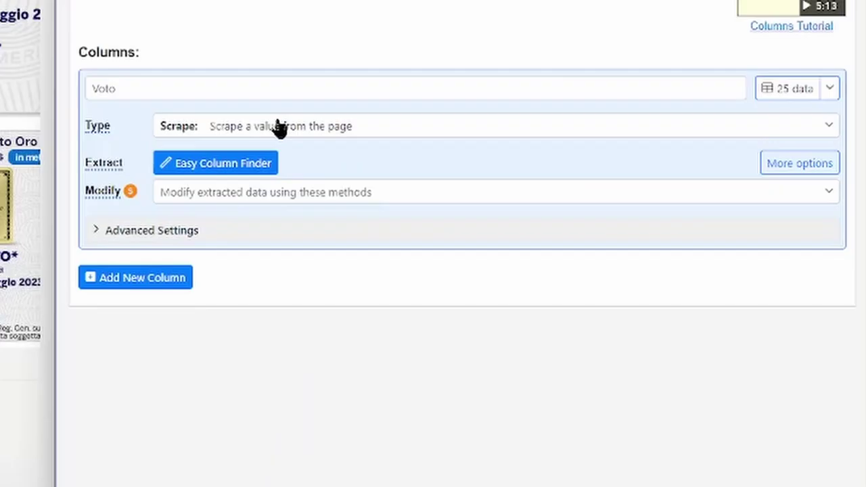
- Set the Voto column to extract the first review's star rating as text, check the captured value, and confirm it
{"action": "left_click", "coordinate": [278, 127]}
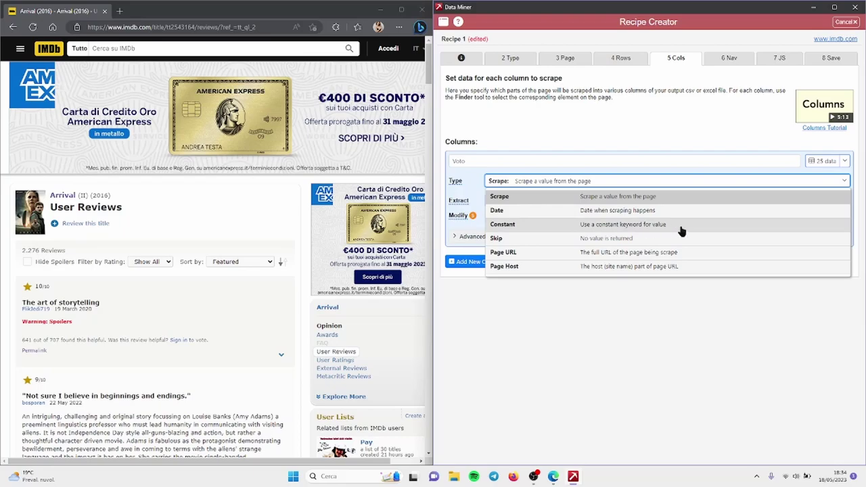
{"action": "left_click", "coordinate": [600, 313]}
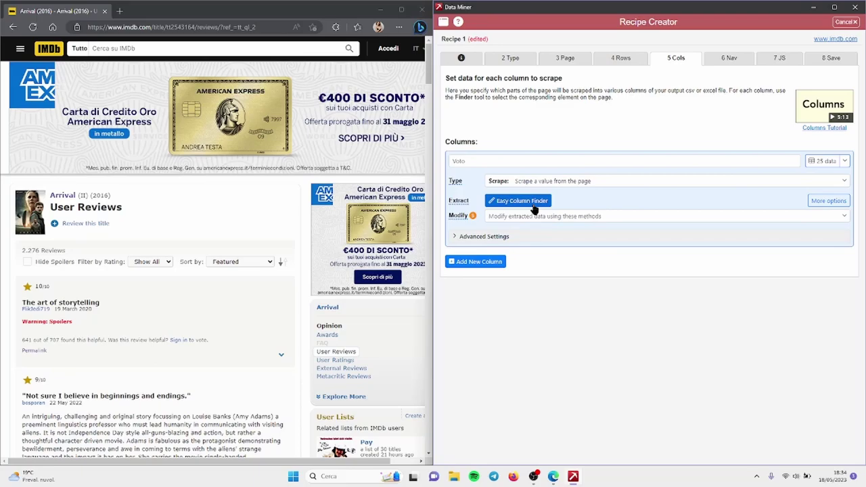
{"action": "left_click", "coordinate": [521, 201]}
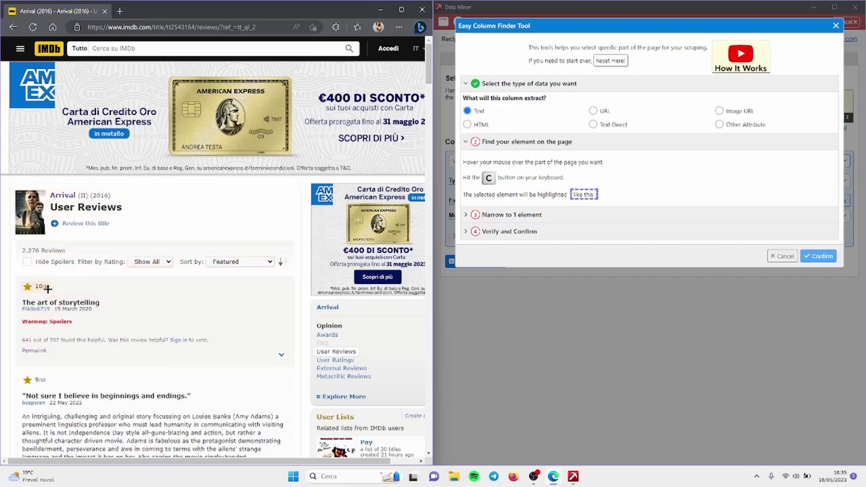
{"action": "key", "text": "c"}
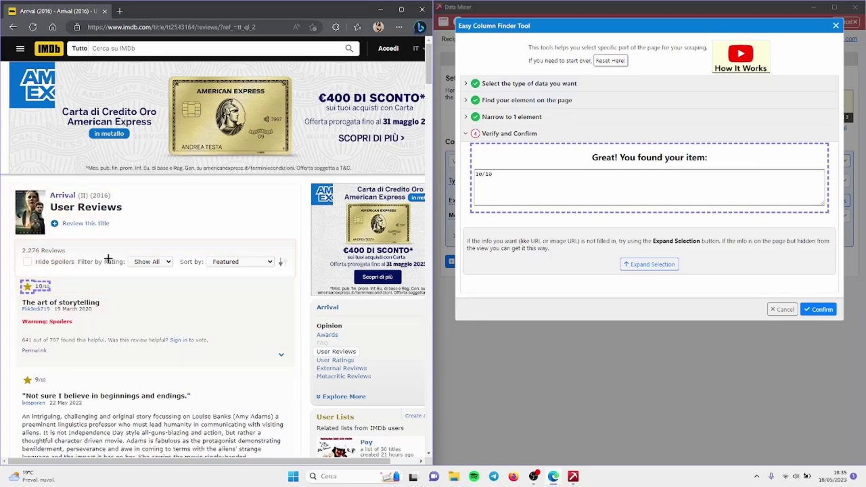
{"action": "left_click", "coordinate": [541, 83]}
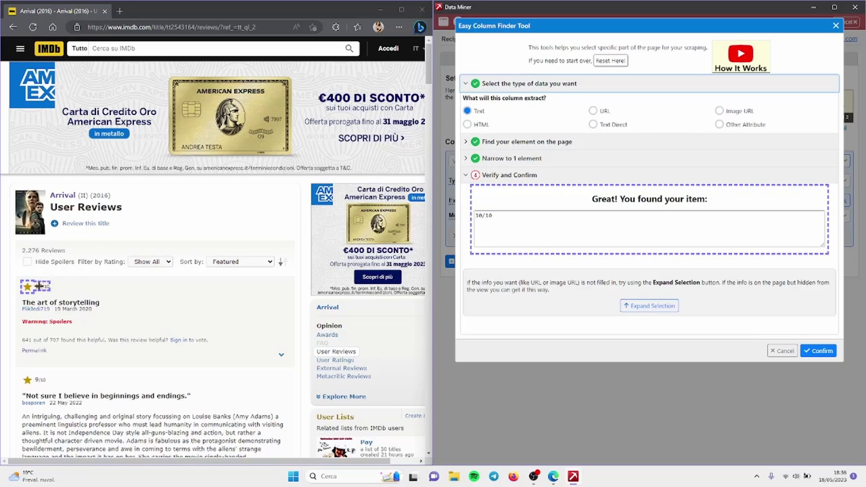
{"action": "left_click_drag", "start_coordinate": [591, 199], "coordinate": [713, 200]}
{"action": "left_click_drag", "start_coordinate": [593, 198], "coordinate": [790, 353]}
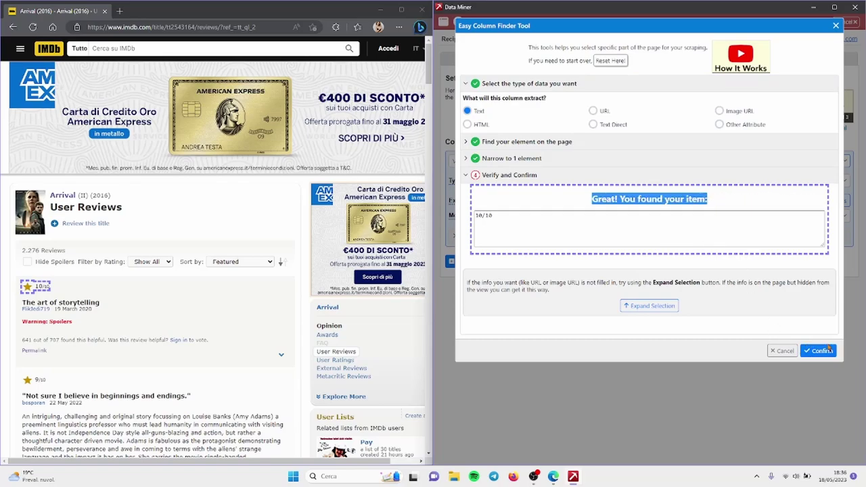
{"action": "left_click", "coordinate": [826, 350]}
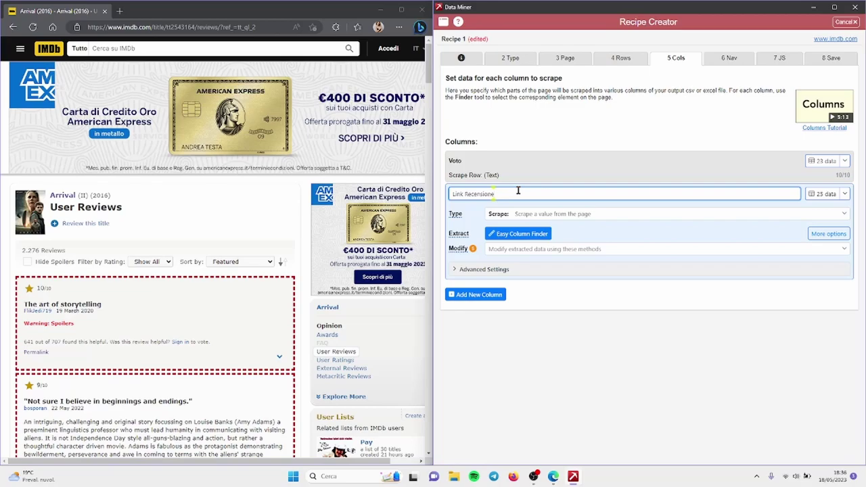
- Open the first review's own page from its title, The art of storytelling, and examine it before returning to the list
{"action": "scroll", "coordinate": [102, 256], "scroll_direction": "down", "scroll_amount": 2}
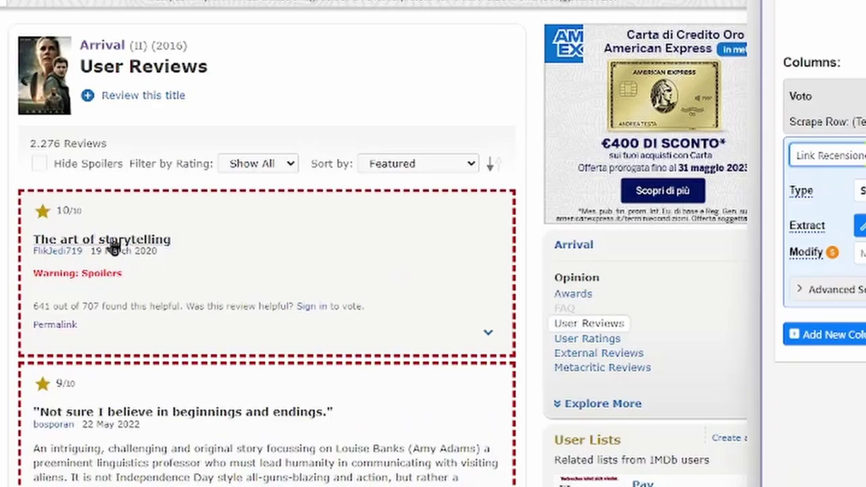
{"action": "left_click", "coordinate": [114, 245]}
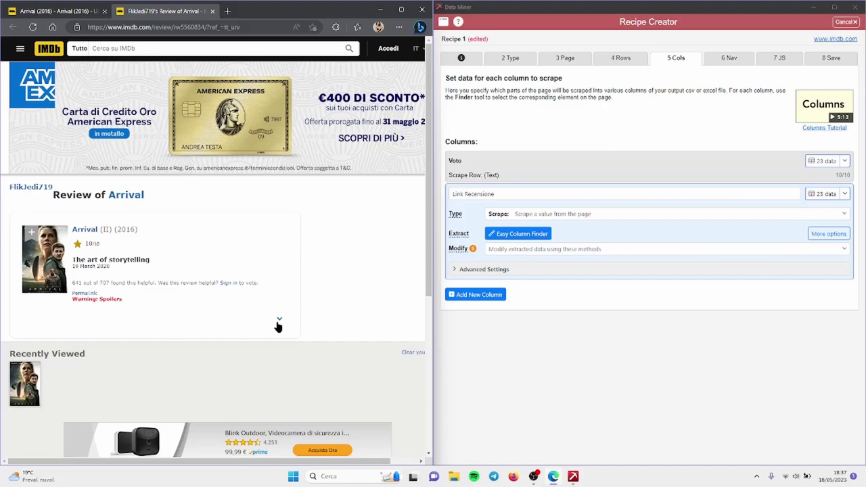
{"action": "left_click", "coordinate": [278, 326]}
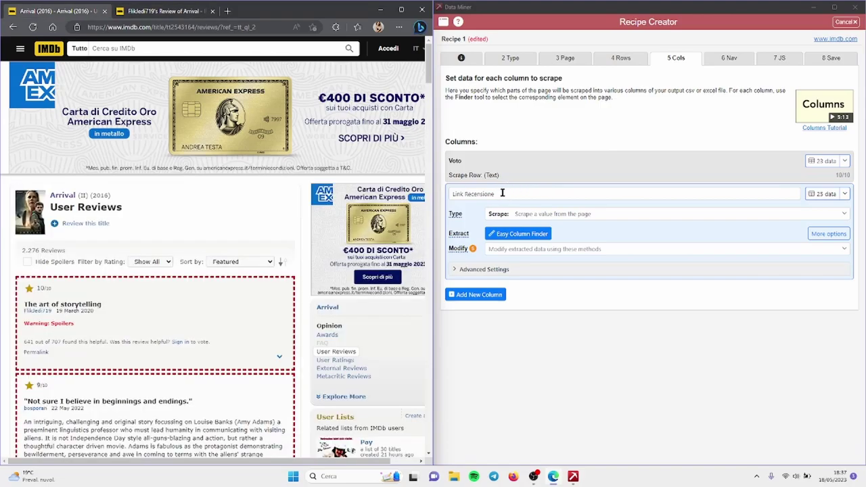
- Set the Link Recensione column to extract the URL of the first review's title, check the captured address, and confirm it
{"action": "left_click", "coordinate": [519, 234]}
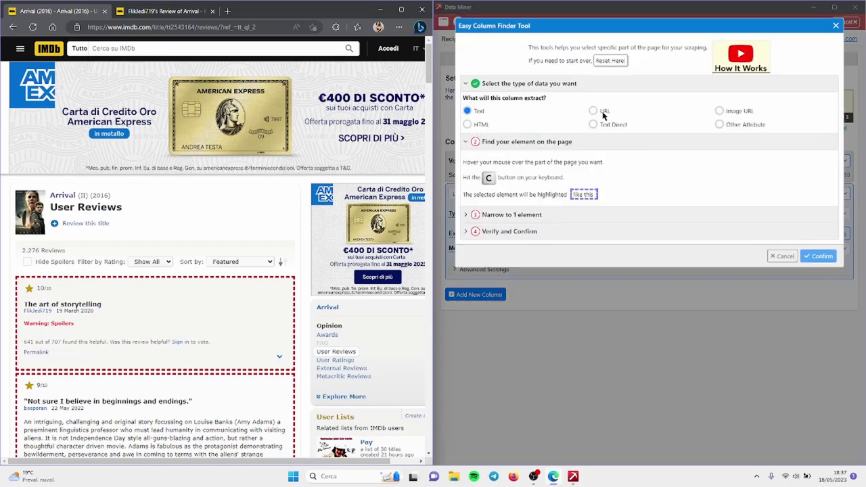
{"action": "left_click", "coordinate": [592, 110]}
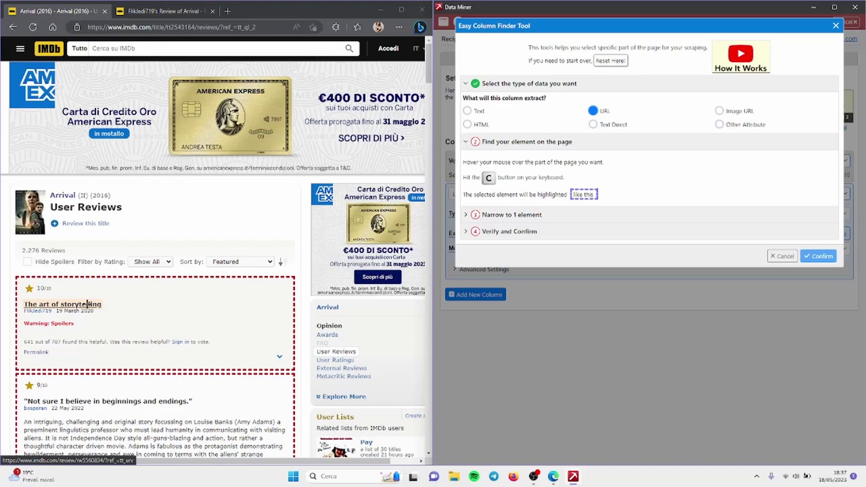
{"action": "key", "text": "c"}
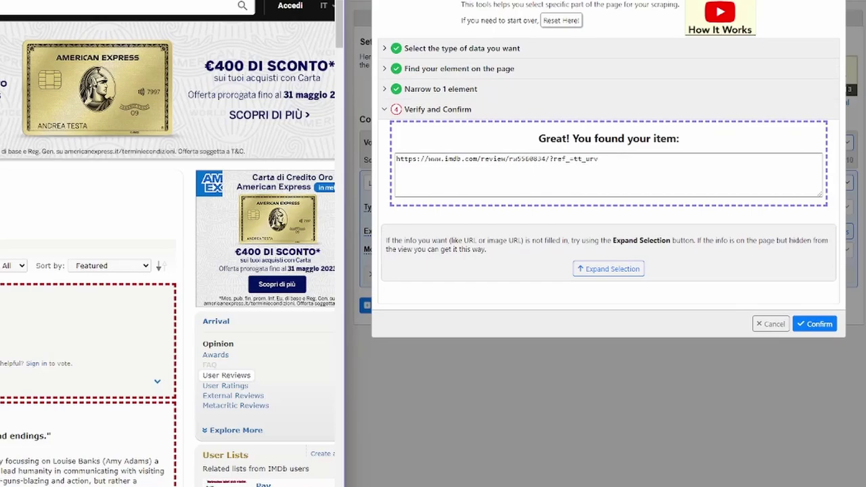
{"action": "left_click_drag", "start_coordinate": [595, 161], "coordinate": [385, 177]}
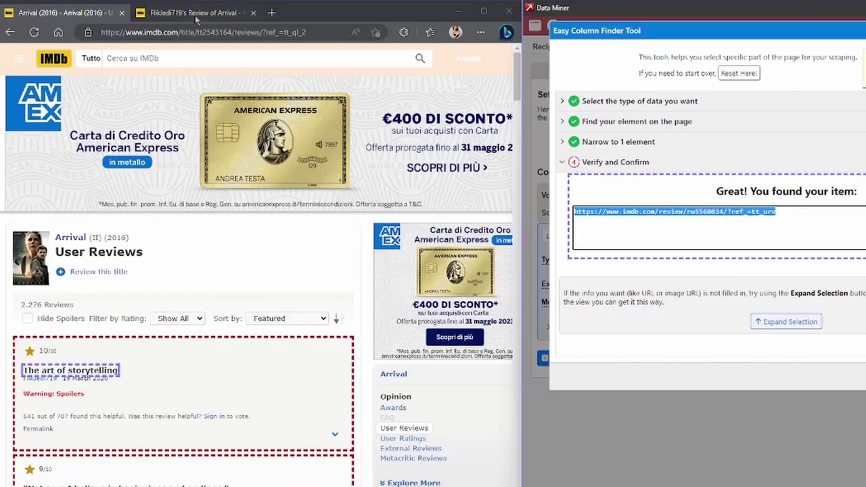
{"action": "left_click", "coordinate": [195, 13]}
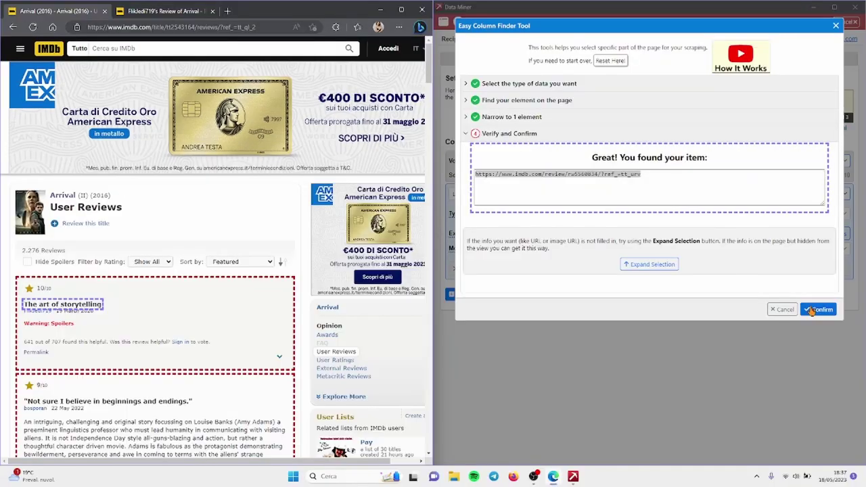
{"action": "left_click", "coordinate": [819, 309]}
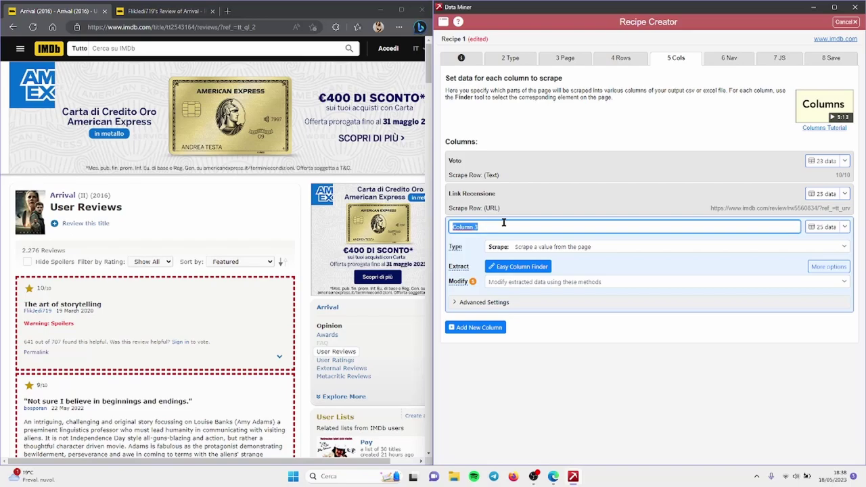
- Name the third column Data, set it to extract the first review's date as text, and confirm it
{"action": "type", "text": "Data"}
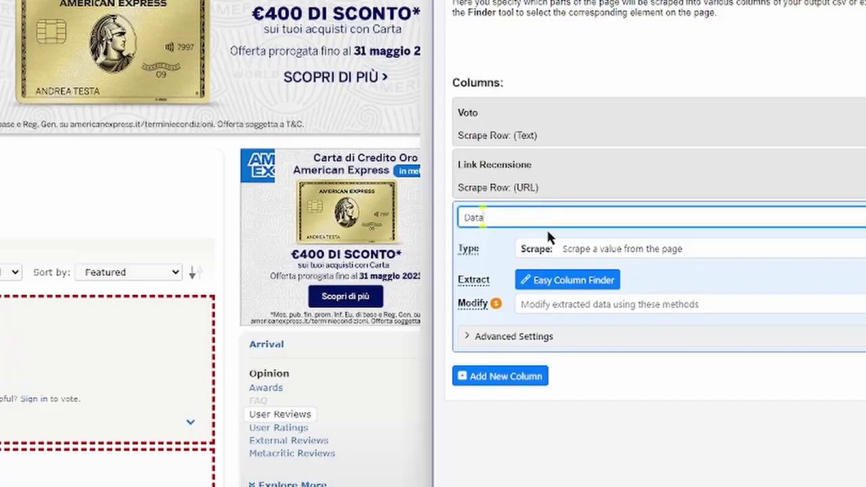
{"action": "left_click", "coordinate": [520, 266]}
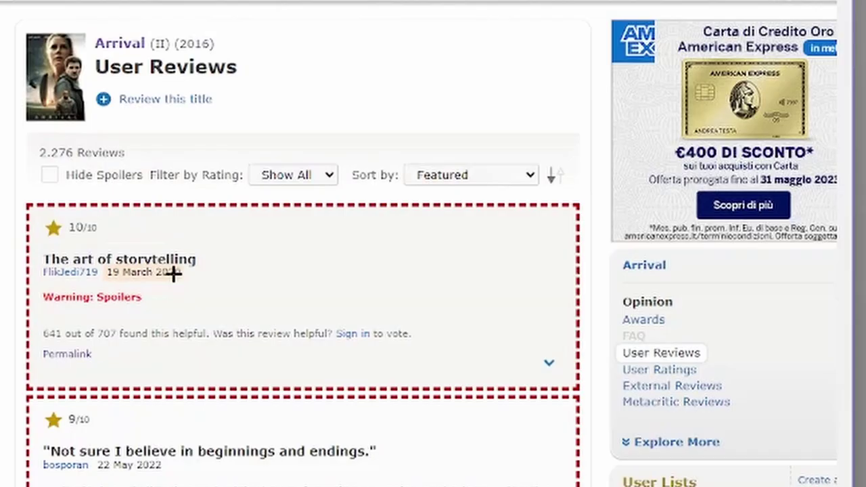
{"action": "left_click", "coordinate": [173, 273]}
{"action": "left_click", "coordinate": [821, 308]}
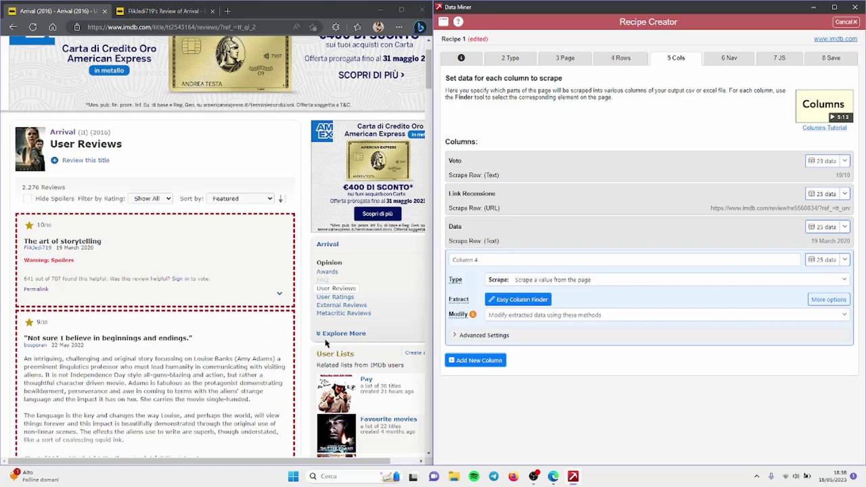
- Add a column named Testo della recensione and set it to extract the body text of the second review
{"action": "left_click", "coordinate": [94, 266]}
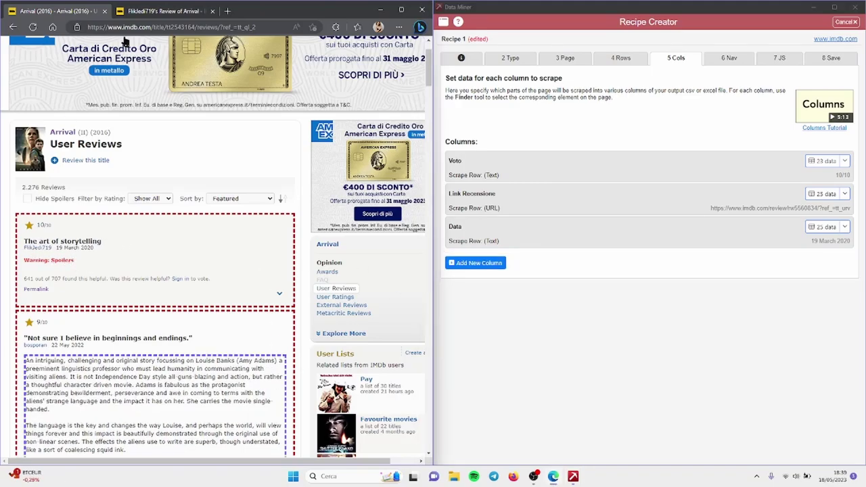
{"action": "left_click_drag", "start_coordinate": [74, 261], "coordinate": [24, 265]}
{"action": "left_click", "coordinate": [498, 263]}
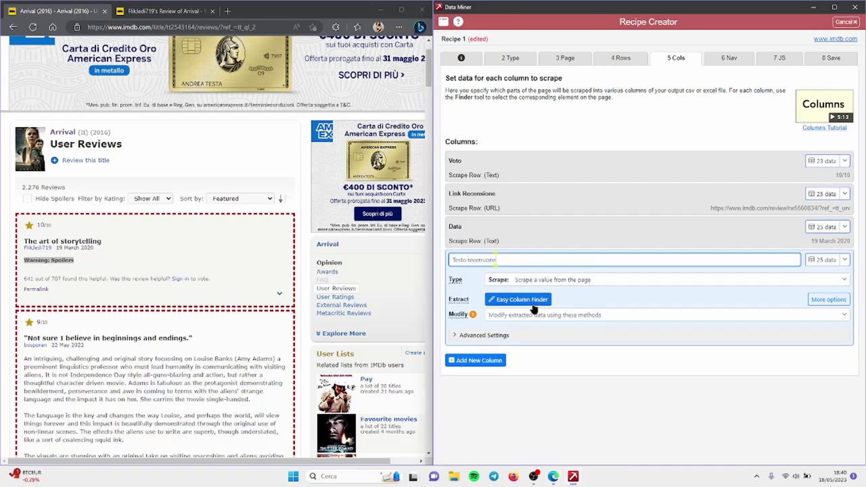
{"action": "left_click", "coordinate": [521, 300]}
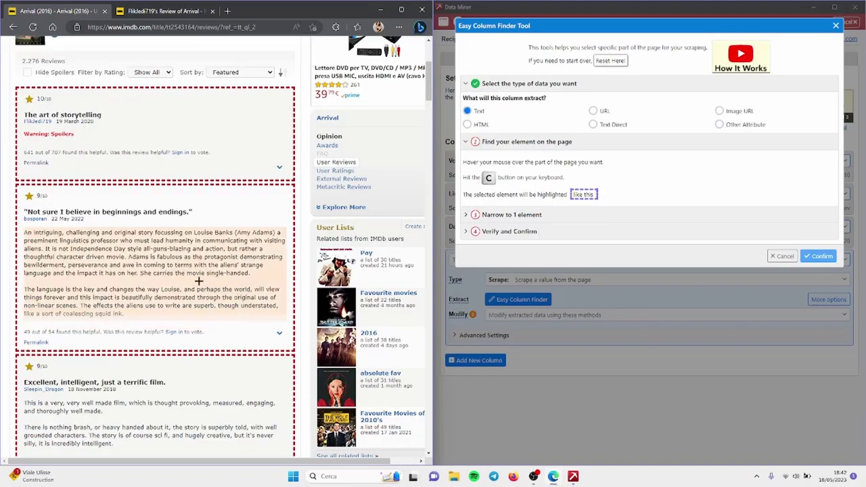
{"action": "key", "text": "c"}
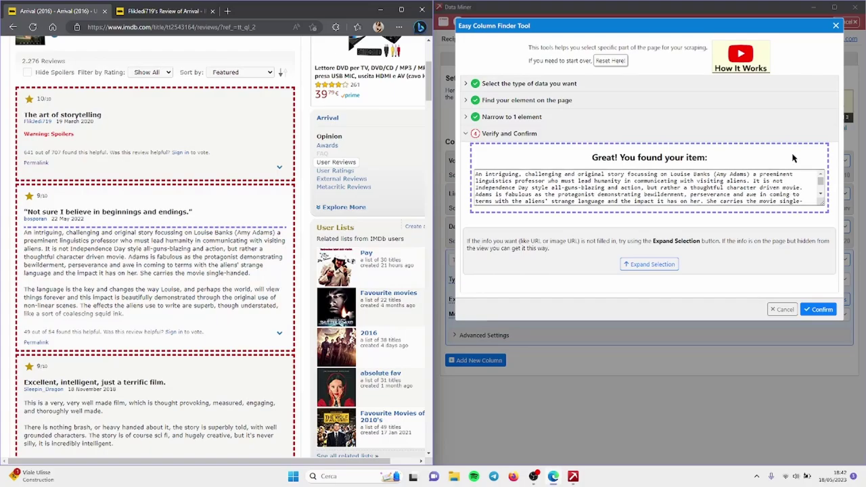
{"action": "key", "text": "Return"}
- Check which review texts the selection covers, expanding the spoiler review A flat out, stone cold, science fiction masterpiece to inspect its hidden text
{"action": "scroll", "coordinate": [193, 284], "scroll_direction": "down", "scroll_amount": 6}
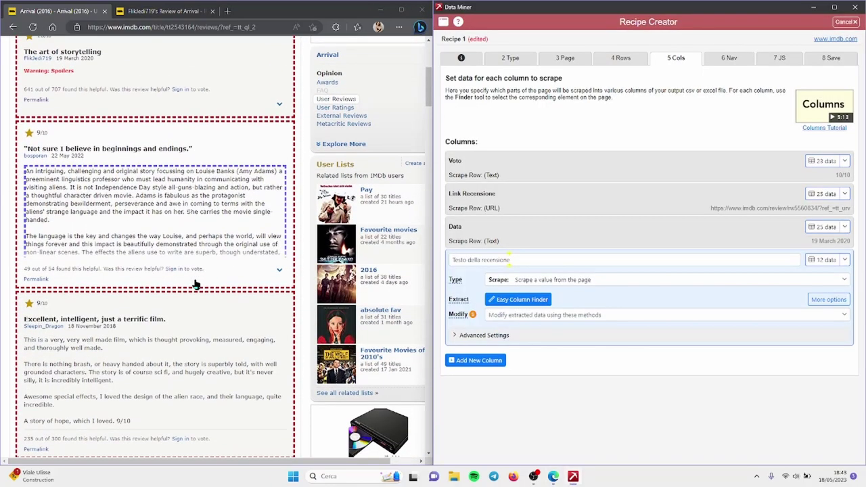
{"action": "scroll", "coordinate": [202, 284], "scroll_direction": "down", "scroll_amount": 15}
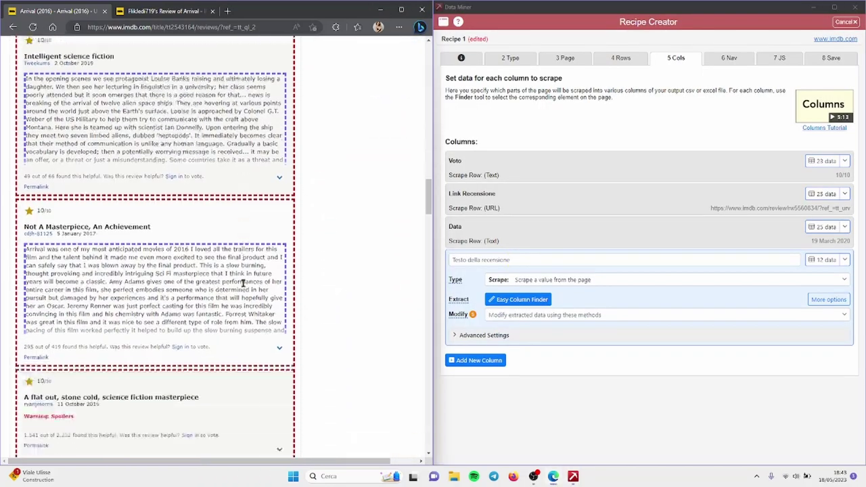
{"action": "left_click", "coordinate": [273, 230]}
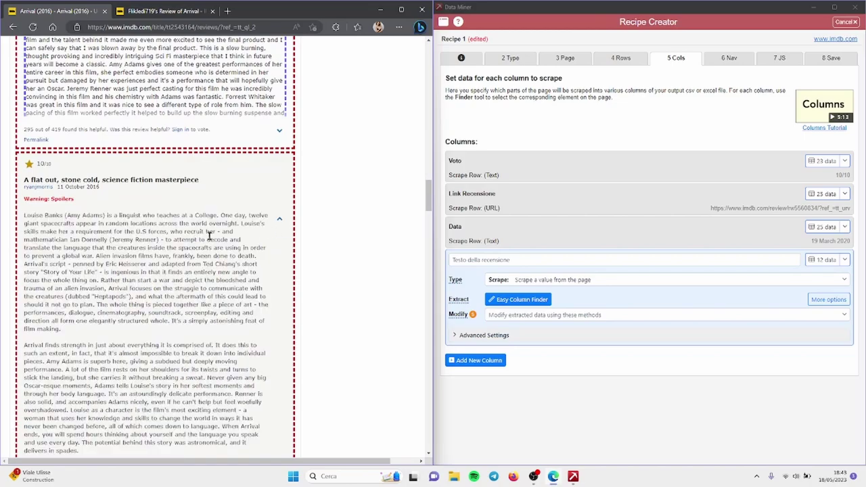
{"action": "left_click_drag", "start_coordinate": [25, 198], "coordinate": [94, 201]}
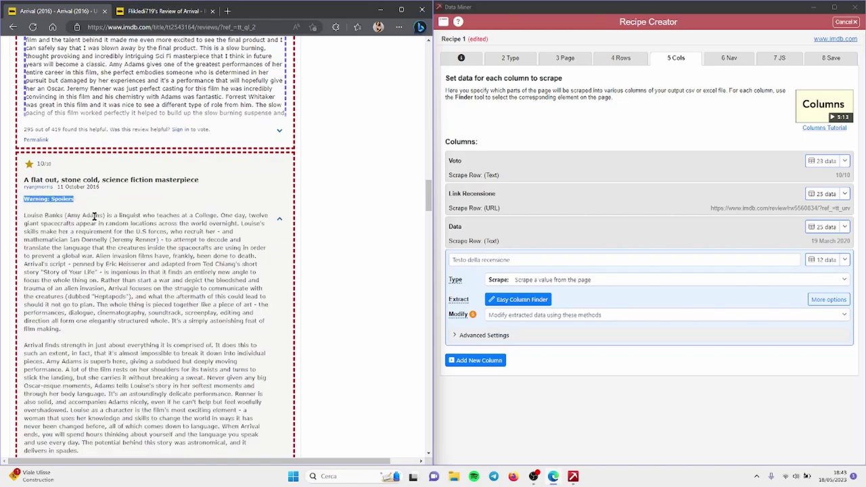
- Expand the first review, reselect its full text as the source for Testo della recensione, and check the coverage of the reviews
{"action": "scroll", "coordinate": [285, 323], "scroll_direction": "up", "scroll_amount": 15}
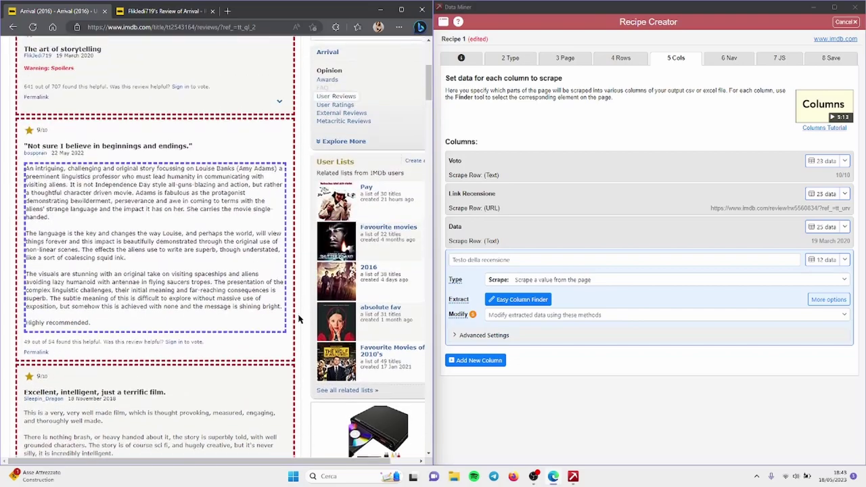
{"action": "scroll", "coordinate": [286, 270], "scroll_direction": "down", "scroll_amount": 1}
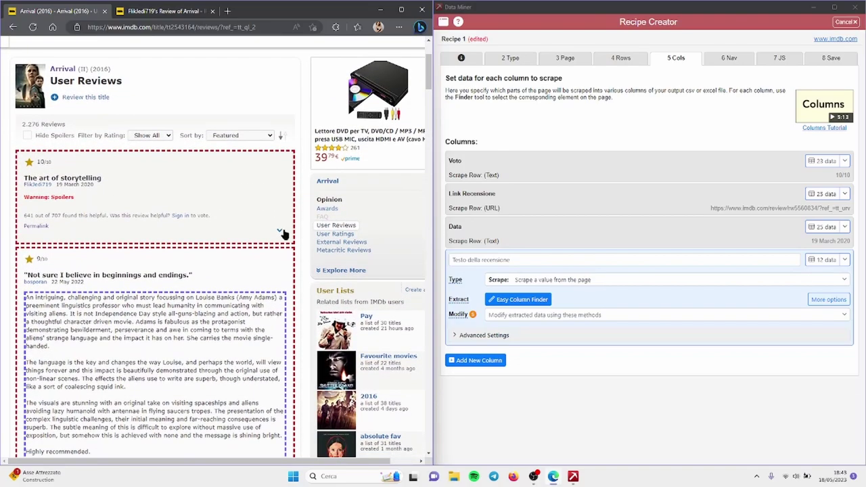
{"action": "left_click", "coordinate": [280, 231]}
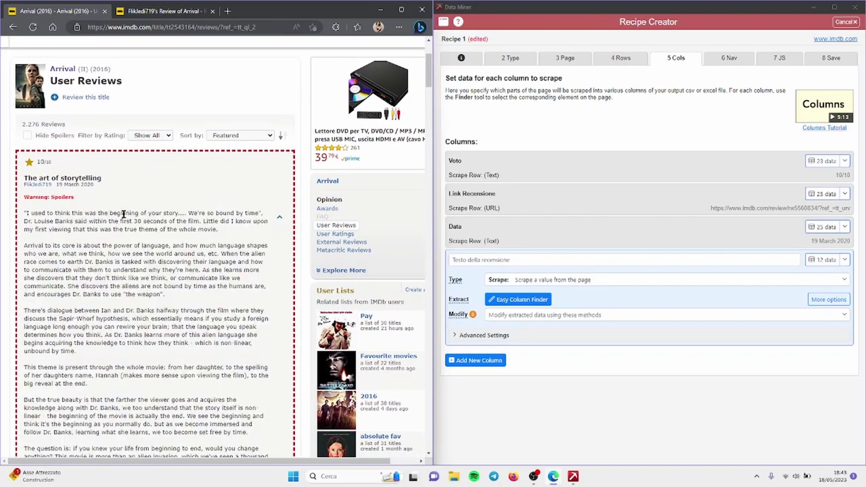
{"action": "left_click", "coordinate": [514, 299]}
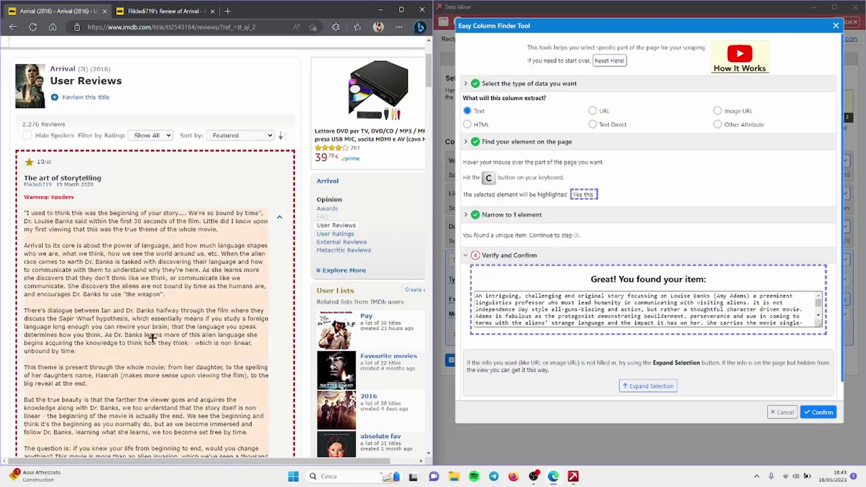
{"action": "key", "text": "Return"}
{"action": "scroll", "coordinate": [272, 338], "scroll_direction": "down", "scroll_amount": 10}
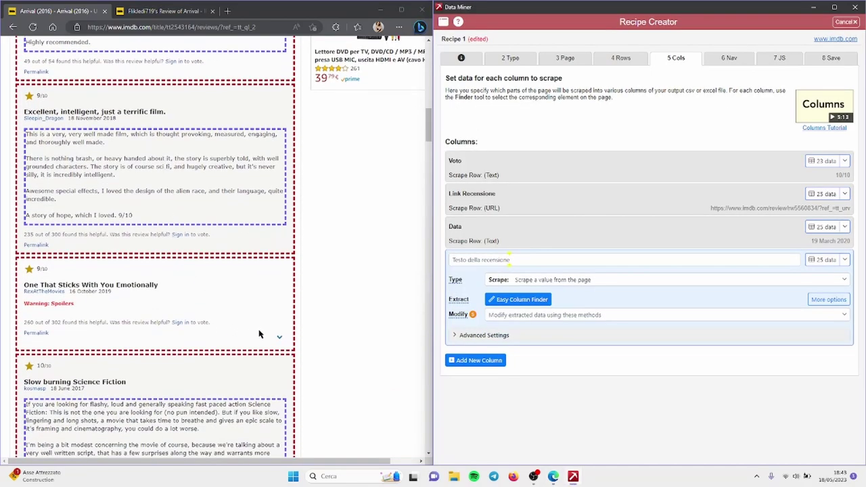
{"action": "scroll", "coordinate": [273, 338], "scroll_direction": "down", "scroll_amount": 10}
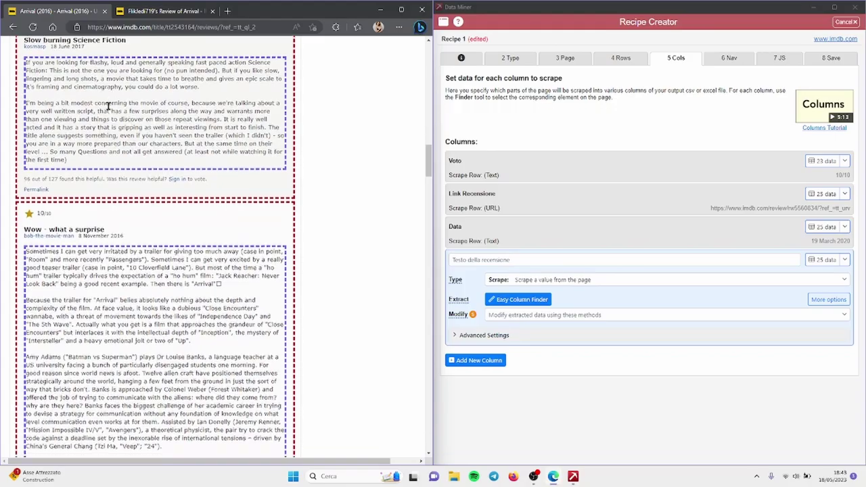
{"action": "scroll", "coordinate": [192, 285], "scroll_direction": "down", "scroll_amount": 10}
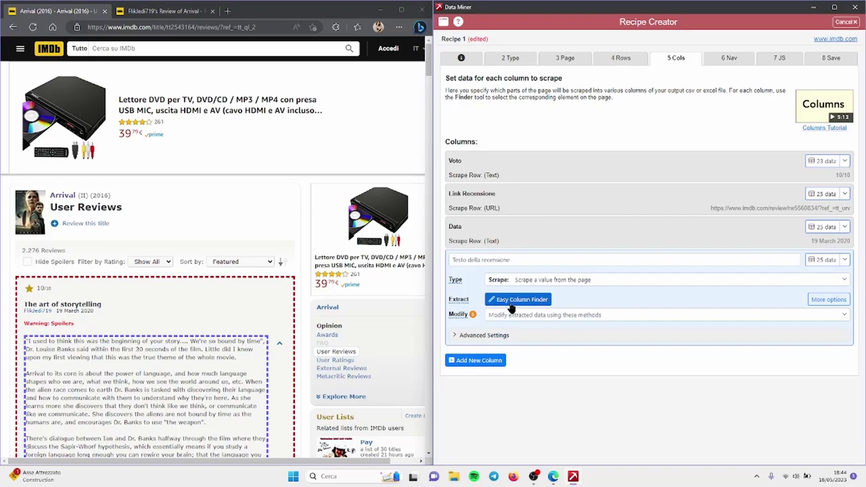
- Reorder the columns so that Link Recensione comes before Voto and Testo della recensione comes before Data
{"action": "left_click", "coordinate": [844, 193]}
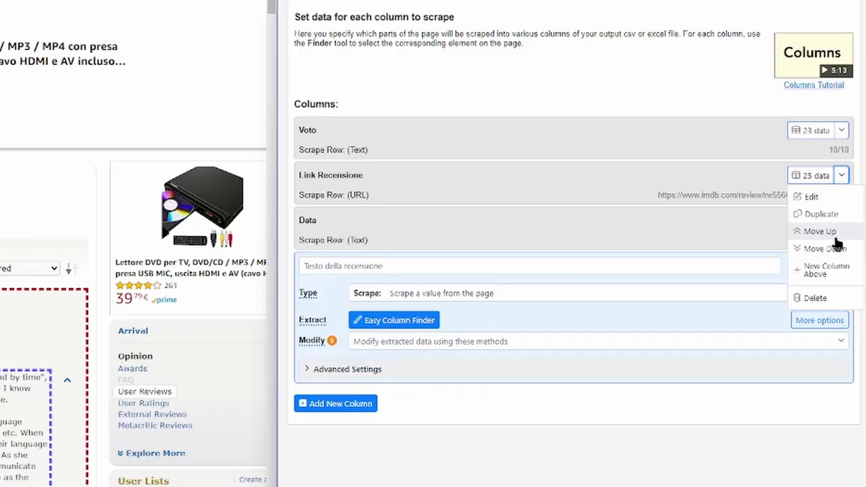
{"action": "left_click", "coordinate": [834, 234]}
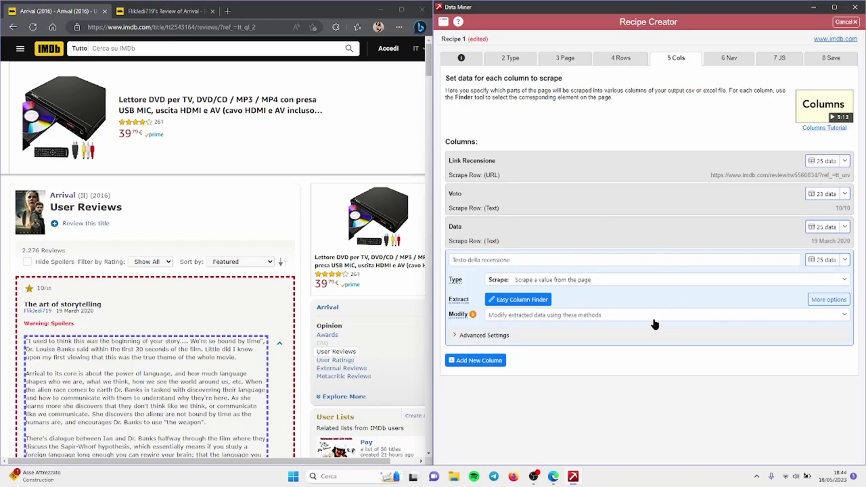
{"action": "left_click_drag", "start_coordinate": [608, 264], "coordinate": [608, 227]}
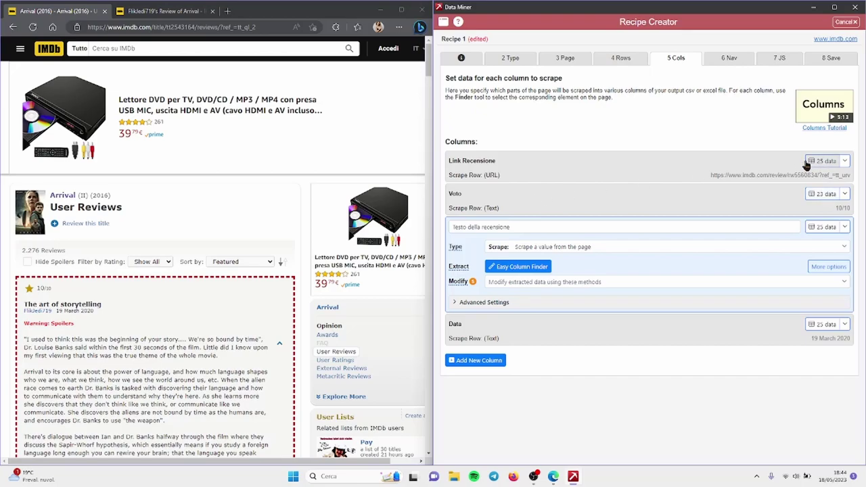
- Open the Voto column for editing and pick the second review's star rating as the text element to extract
{"action": "scroll", "coordinate": [129, 282], "scroll_direction": "down", "scroll_amount": 3}
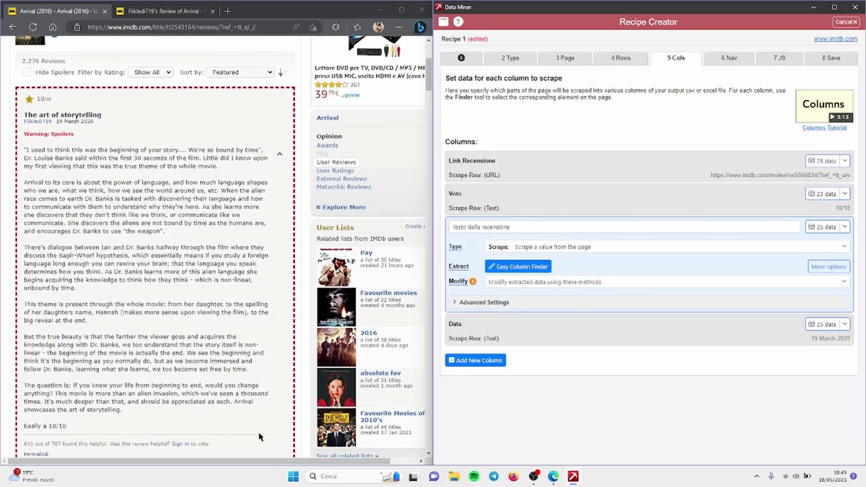
{"action": "scroll", "coordinate": [30, 304], "scroll_direction": "down", "scroll_amount": 1}
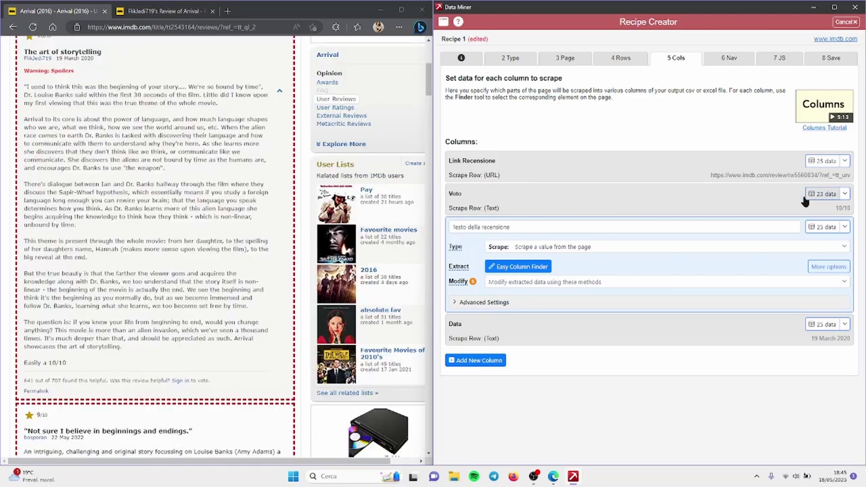
{"action": "scroll", "coordinate": [227, 320], "scroll_direction": "down", "scroll_amount": 5}
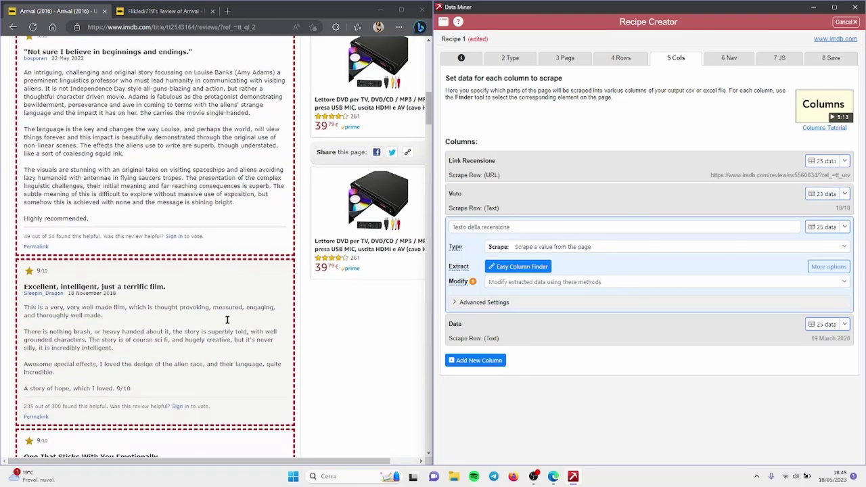
{"action": "left_click", "coordinate": [844, 193]}
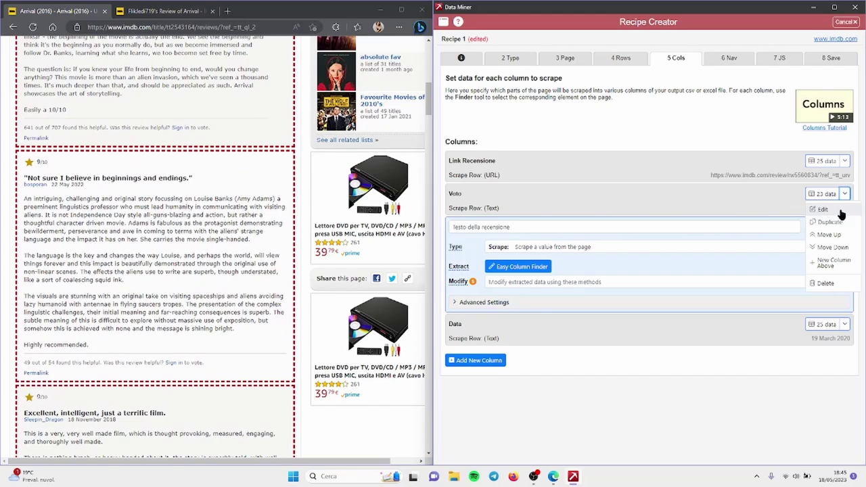
{"action": "left_click", "coordinate": [837, 213]}
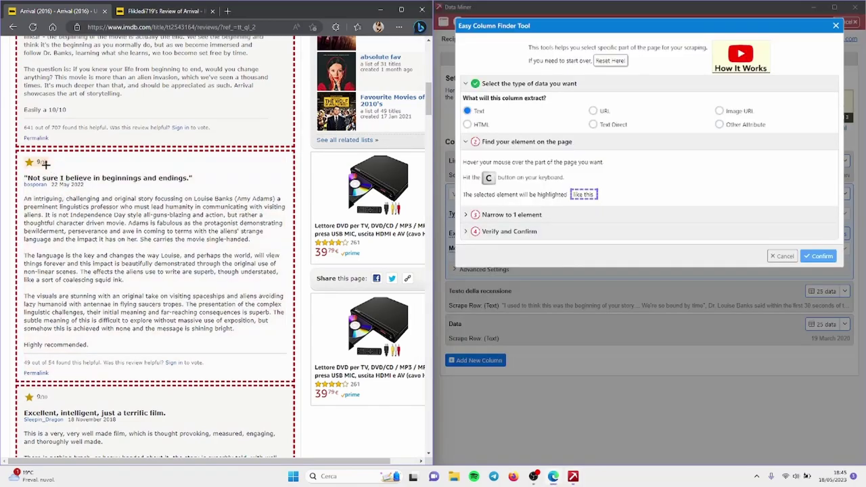
{"action": "key", "text": "c"}
- Go through the reviews on the page to check which ones have no rating for the Voto column
{"action": "scroll", "coordinate": [39, 227], "scroll_direction": "down", "scroll_amount": 8}
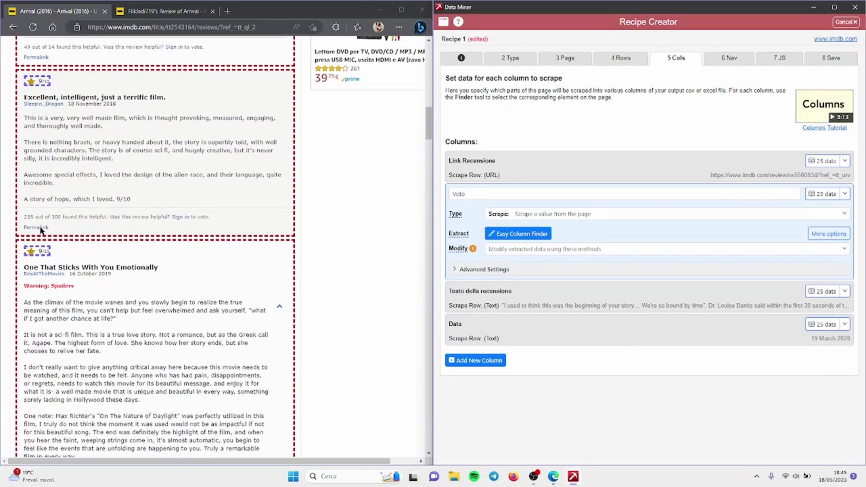
{"action": "scroll", "coordinate": [39, 230], "scroll_direction": "down", "scroll_amount": 10}
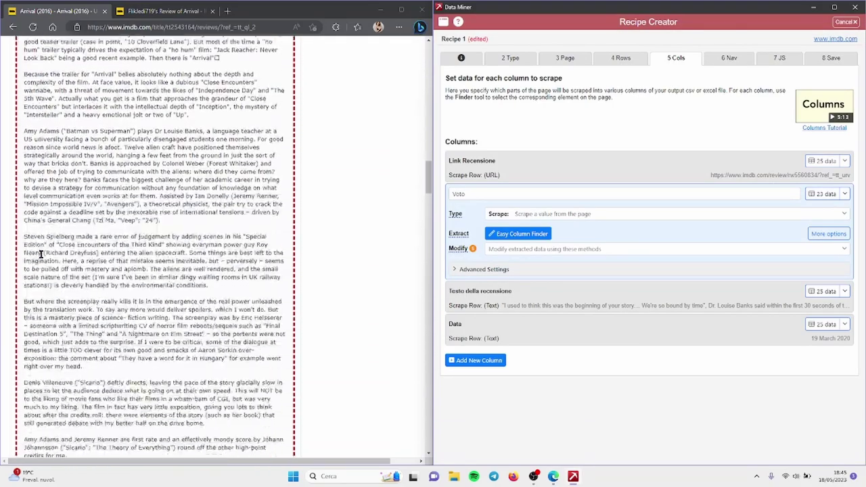
{"action": "scroll", "coordinate": [40, 254], "scroll_direction": "down", "scroll_amount": 15}
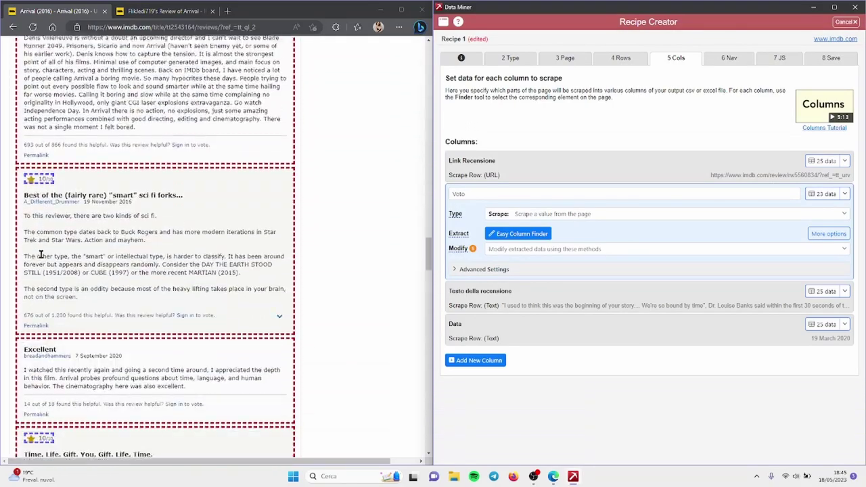
{"action": "scroll", "coordinate": [48, 112], "scroll_direction": "up", "scroll_amount": 2}
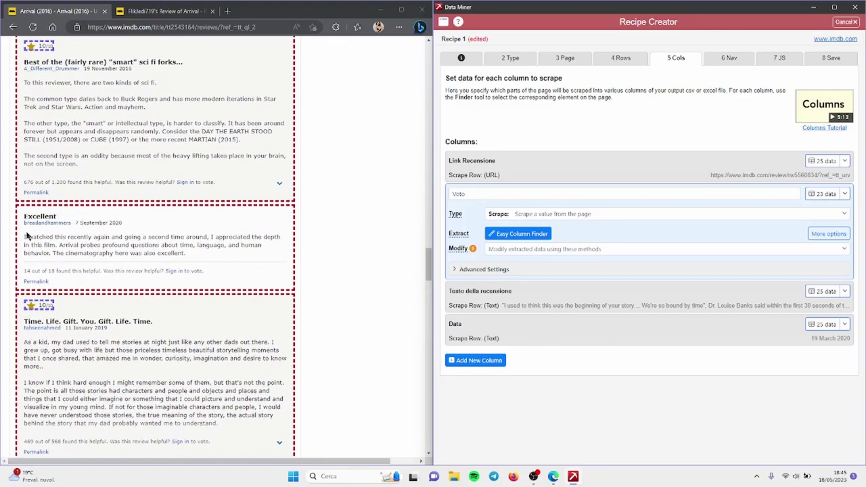
{"action": "scroll", "coordinate": [41, 220], "scroll_direction": "down", "scroll_amount": 20}
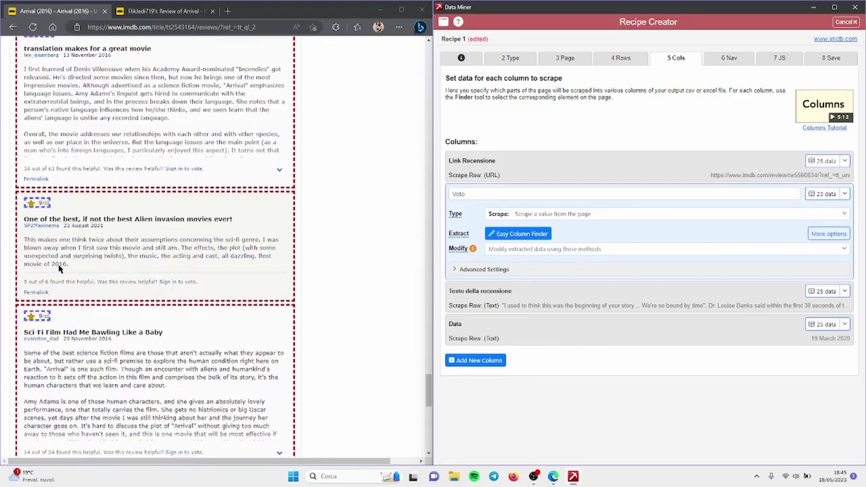
{"action": "scroll", "coordinate": [59, 269], "scroll_direction": "up", "scroll_amount": 15}
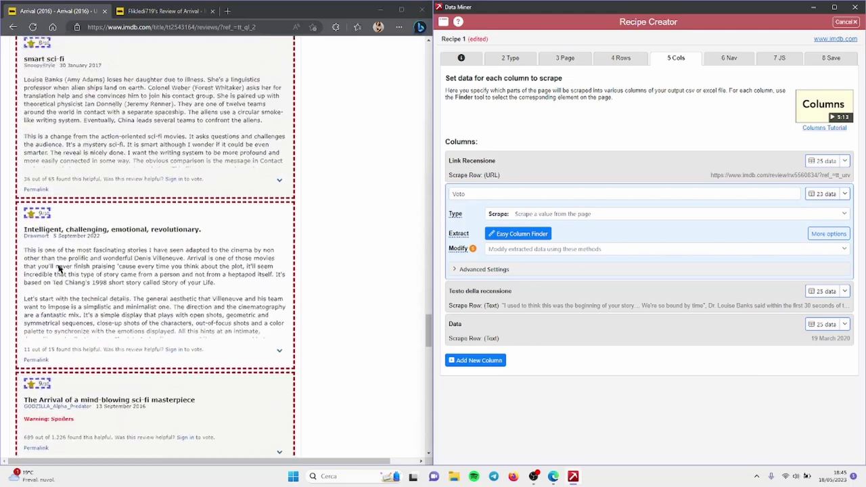
{"action": "scroll", "coordinate": [59, 268], "scroll_direction": "up", "scroll_amount": 4}
{"action": "scroll", "coordinate": [287, 334], "scroll_direction": "down", "scroll_amount": 2}
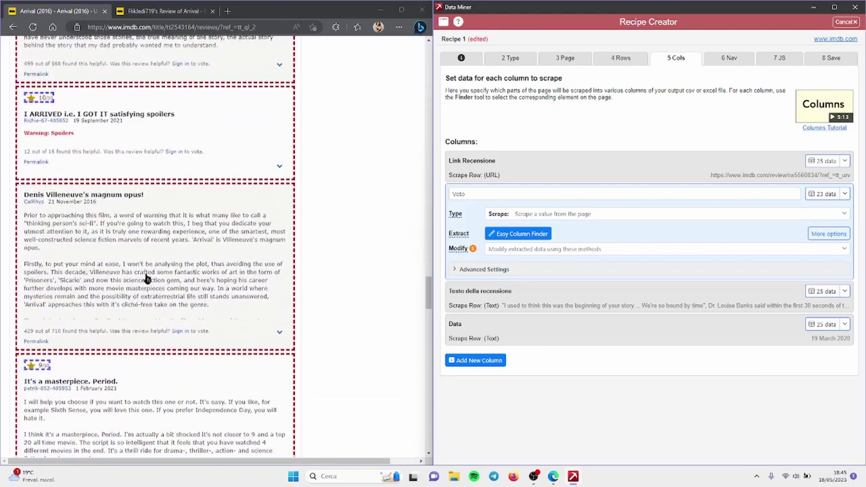
{"action": "scroll", "coordinate": [287, 334], "scroll_direction": "up", "scroll_amount": 10}
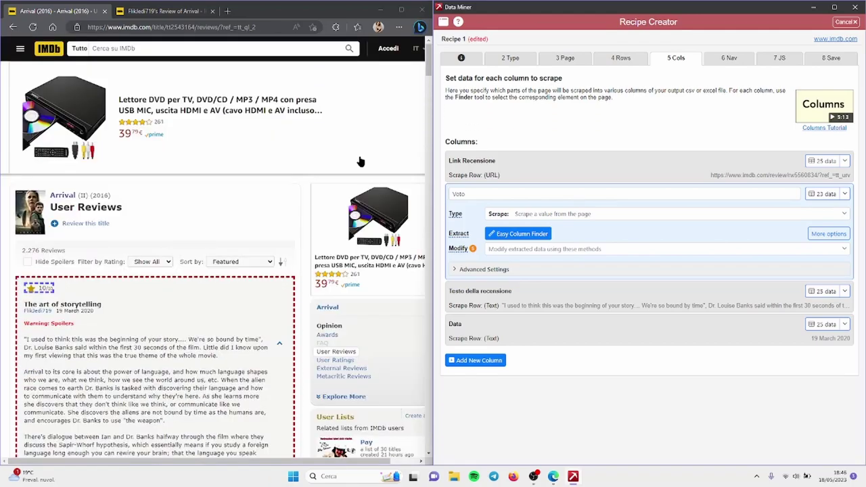
- Open the recipe's navigation settings, then load more reviews at the end of the IMDb list and check how they are added
{"action": "left_click", "coordinate": [727, 60]}
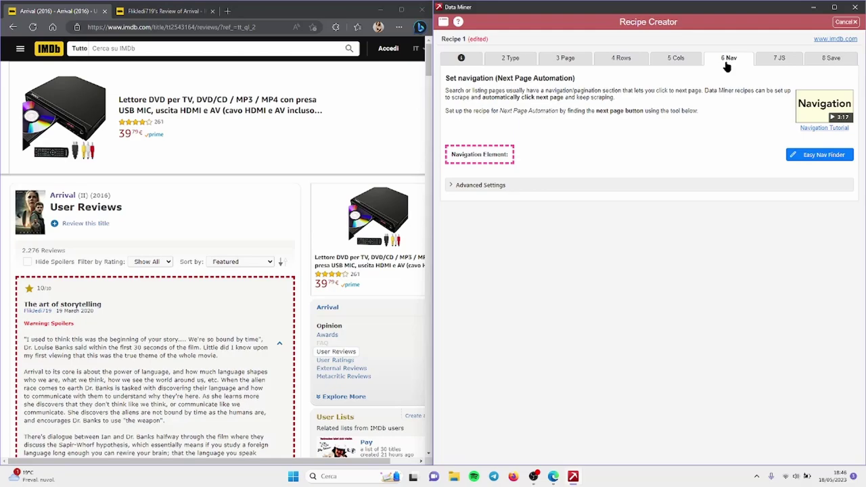
{"action": "scroll", "coordinate": [214, 297], "scroll_direction": "down", "scroll_amount": 10}
{"action": "scroll", "coordinate": [213, 298], "scroll_direction": "down", "scroll_amount": 15}
{"action": "scroll", "coordinate": [214, 297], "scroll_direction": "down", "scroll_amount": 15}
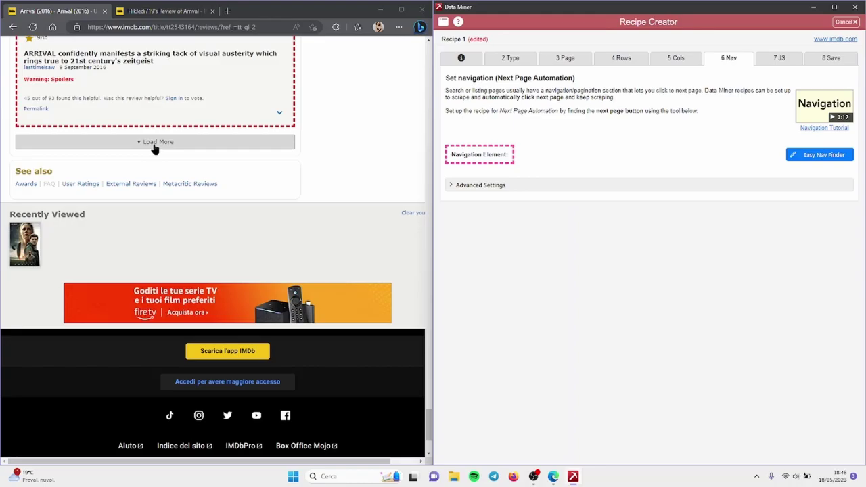
{"action": "left_click", "coordinate": [154, 144]}
{"action": "scroll", "coordinate": [196, 345], "scroll_direction": "down", "scroll_amount": 5}
{"action": "scroll", "coordinate": [196, 350], "scroll_direction": "down", "scroll_amount": 10}
{"action": "scroll", "coordinate": [198, 343], "scroll_direction": "down", "scroll_amount": 10}
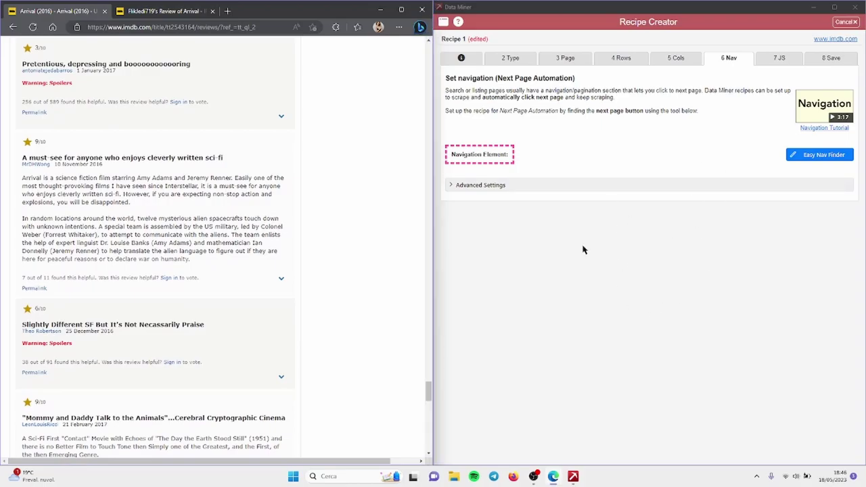
{"action": "scroll", "coordinate": [213, 316], "scroll_direction": "up", "scroll_amount": 10}
{"action": "scroll", "coordinate": [213, 316], "scroll_direction": "up", "scroll_amount": 5}
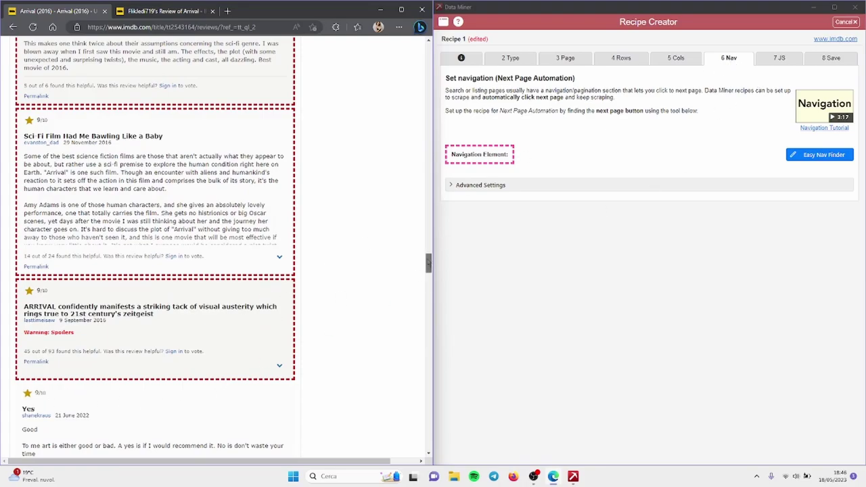
- Set the Load More button below the reviews as the recipe's next page navigation element and confirm it
{"action": "left_click_drag", "start_coordinate": [428, 263], "coordinate": [427, 426]}
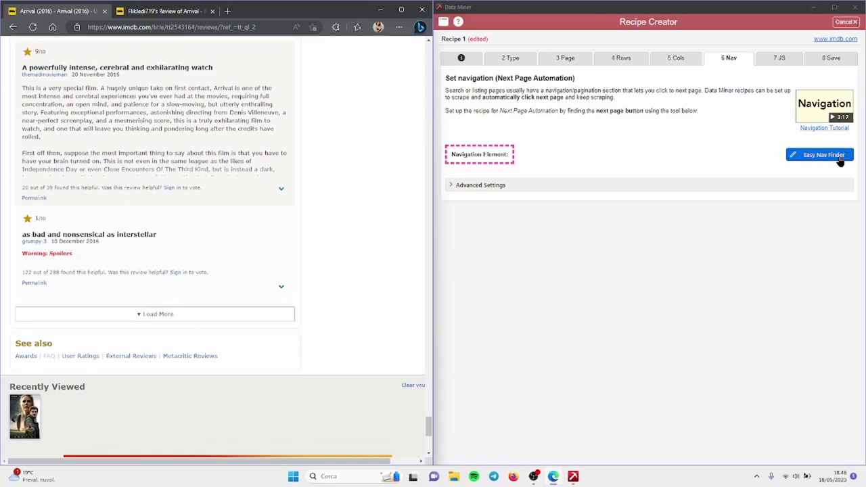
{"action": "left_click", "coordinate": [838, 159]}
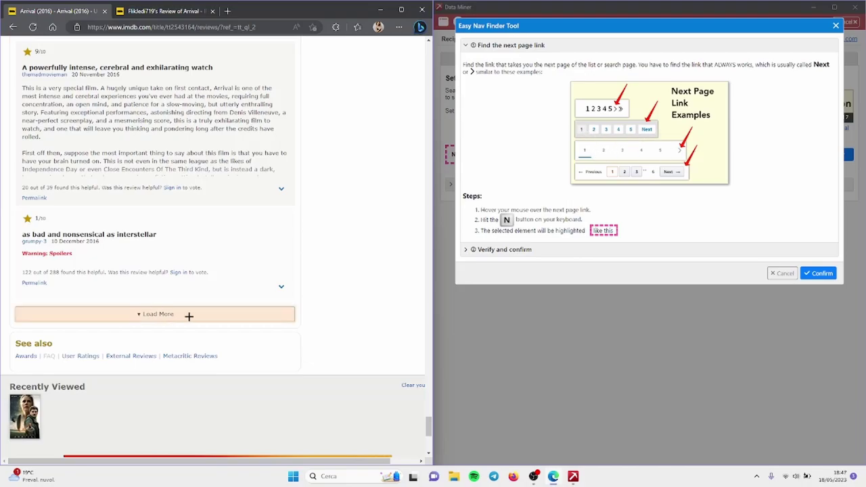
{"action": "key", "text": "n"}
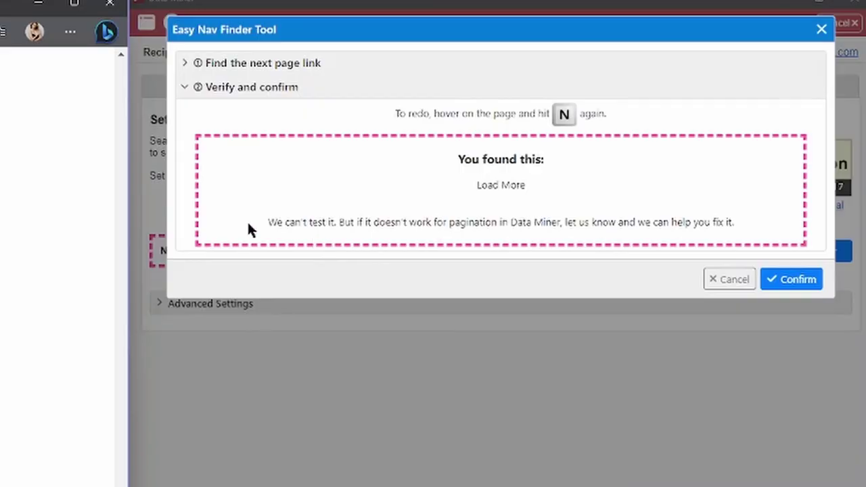
{"action": "left_click_drag", "start_coordinate": [269, 223], "coordinate": [336, 226]}
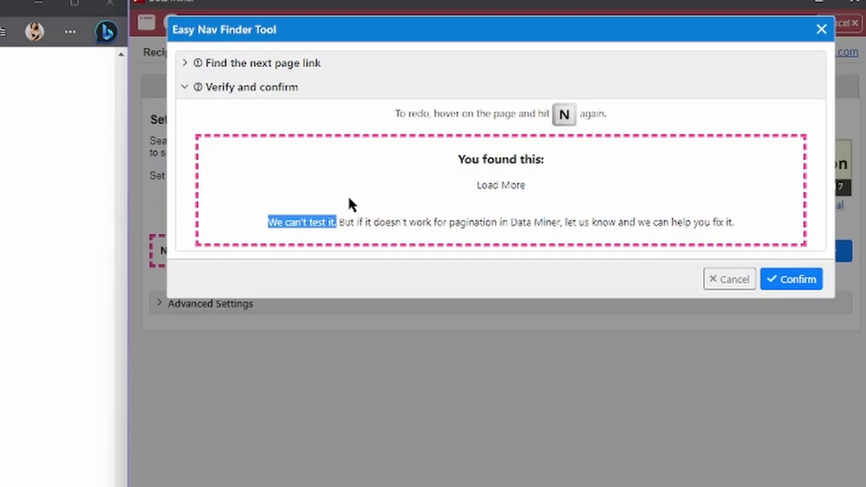
{"action": "key", "text": "Return"}
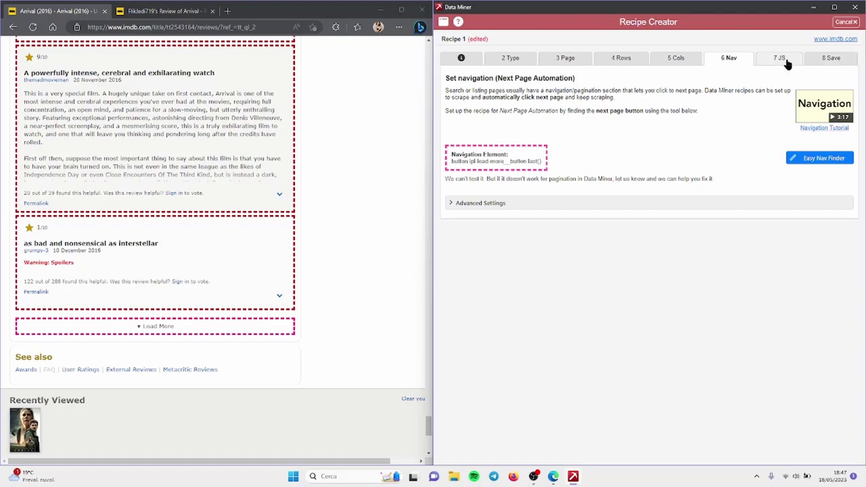
- Name the recipe IMDB and save it, keeping it not shared and without any JavaScript modifications
{"action": "left_click", "coordinate": [787, 64]}
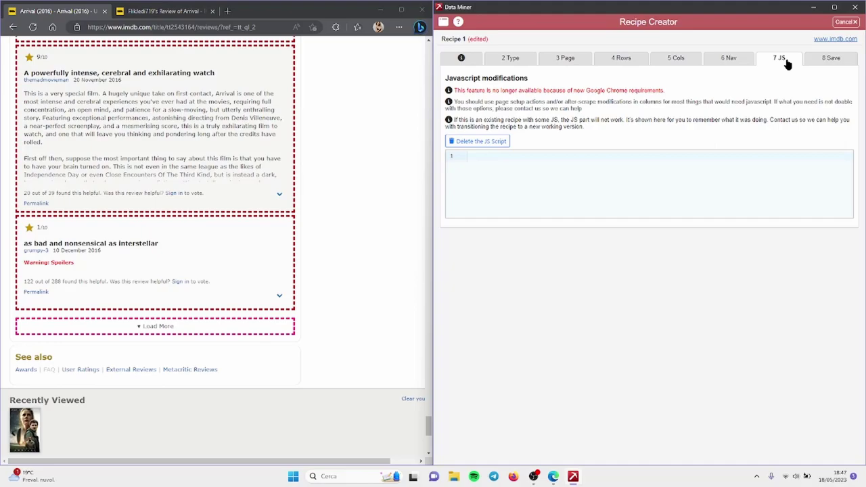
{"action": "left_click", "coordinate": [832, 60]}
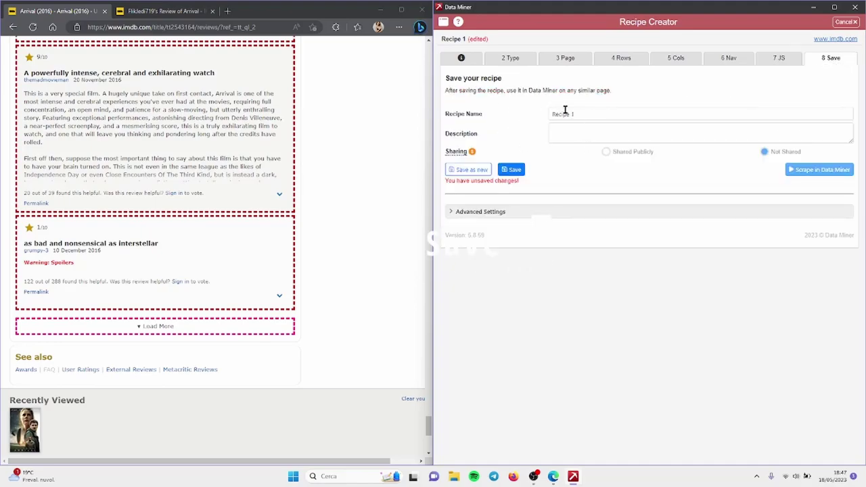
{"action": "triple_click", "coordinate": [578, 116]}
{"action": "type", "text": "IMDB"}
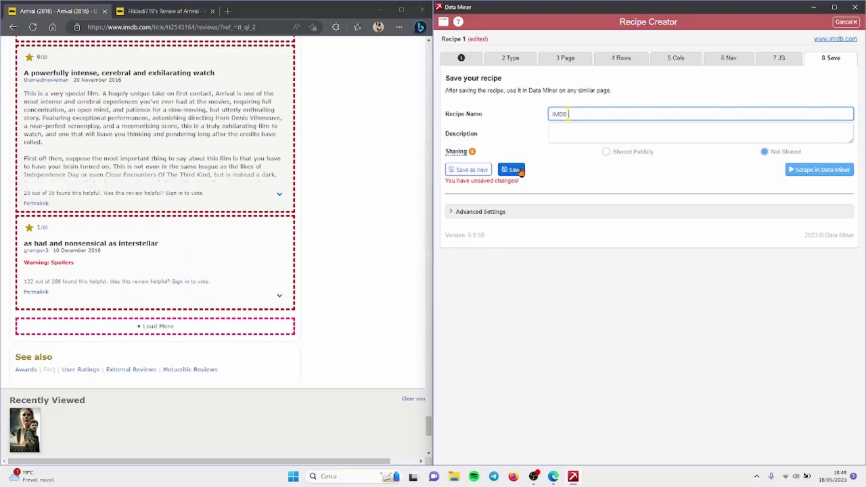
{"action": "left_click", "coordinate": [518, 171]}
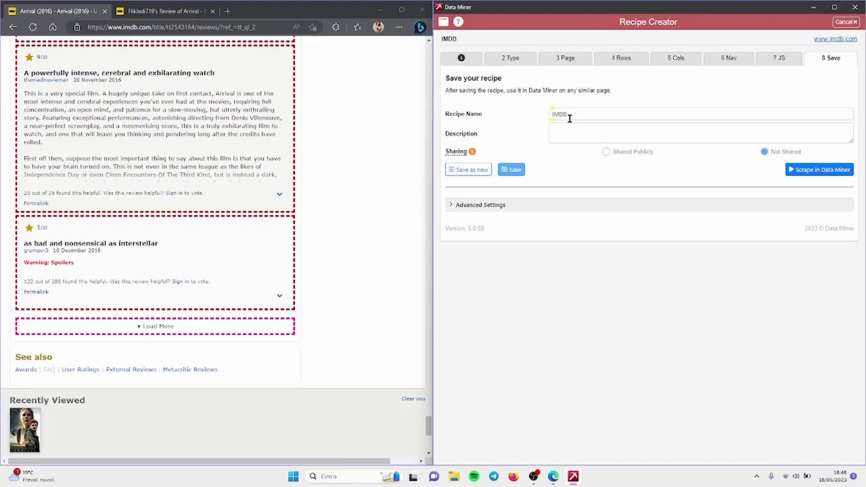
- Open the IMDB recipe for scraping in Data Miner, enlarge its window and look through the preview rows
{"action": "left_click", "coordinate": [822, 174]}
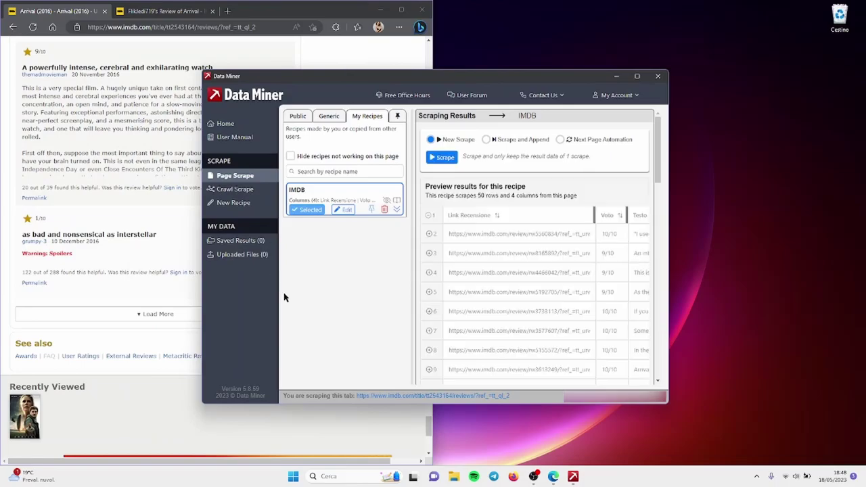
{"action": "key", "text": "super+Right"}
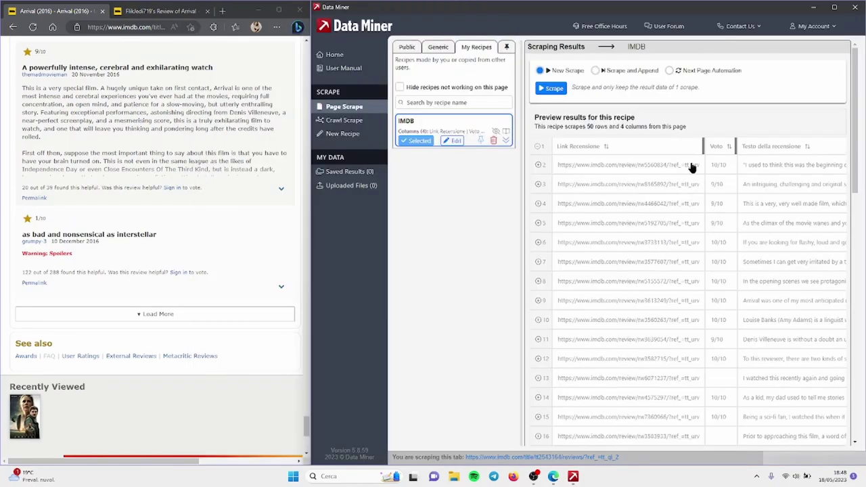
{"action": "scroll", "coordinate": [676, 413], "scroll_direction": "down", "scroll_amount": 5}
{"action": "scroll", "coordinate": [674, 420], "scroll_direction": "down", "scroll_amount": 3}
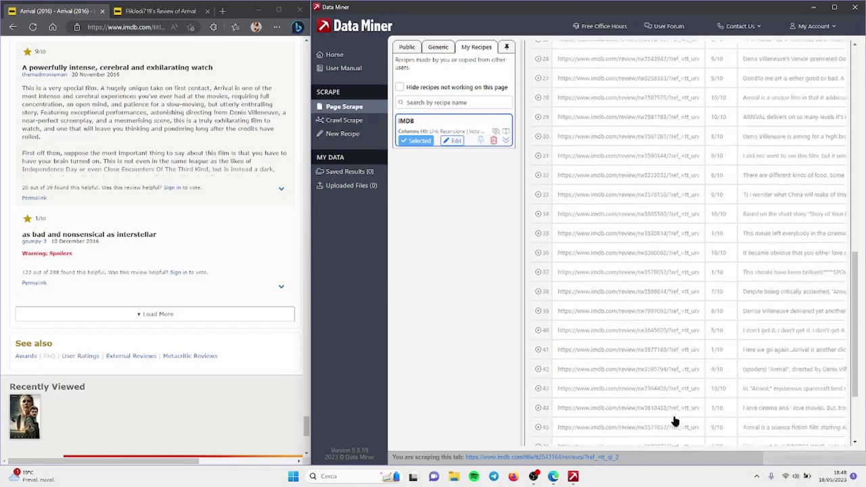
- Run a New Scrape of the Arrival reviews page with the IMDB recipe
{"action": "scroll", "coordinate": [674, 421], "scroll_direction": "up", "scroll_amount": 8}
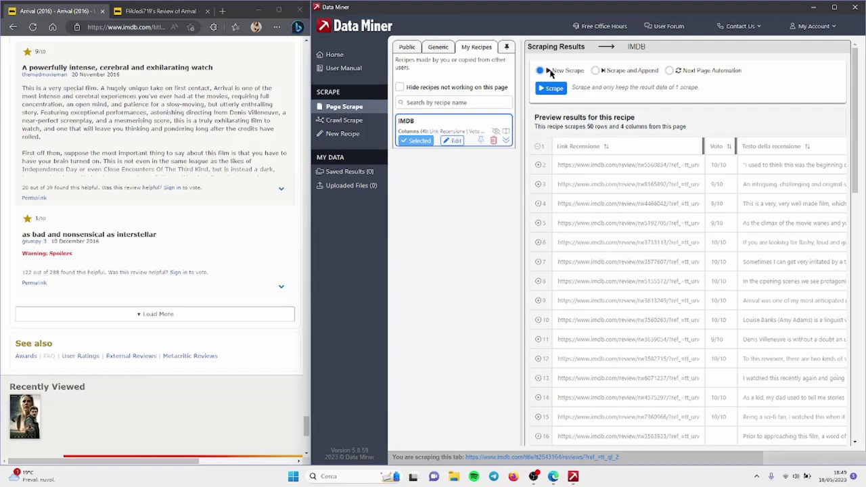
{"action": "left_click", "coordinate": [184, 314]}
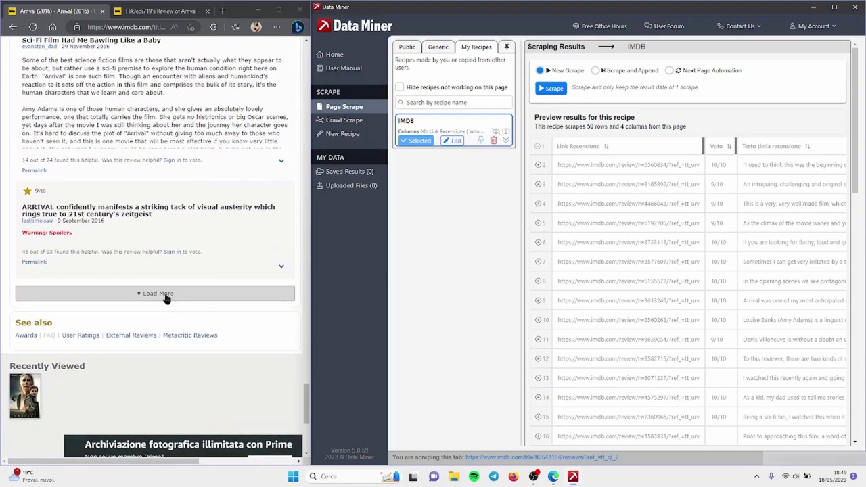
{"action": "left_click", "coordinate": [557, 93]}
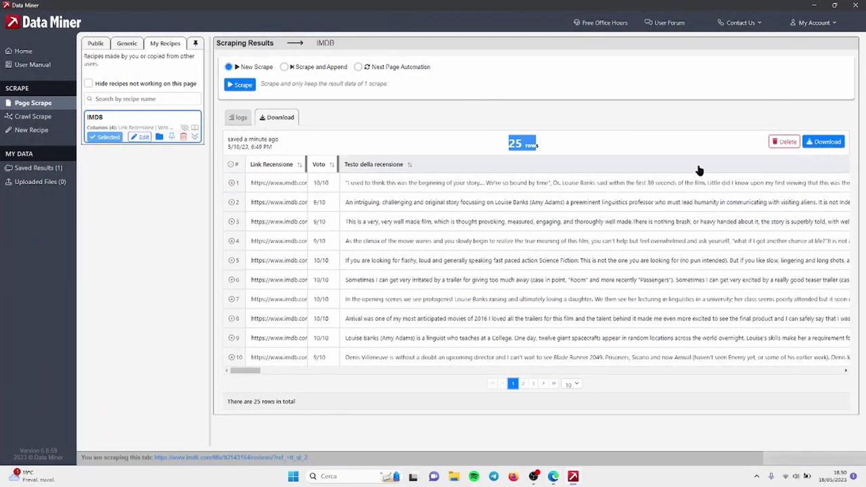
- Sort the scraped rows by Testo della recensione and look across the results through to the Data column
{"action": "left_click", "coordinate": [452, 169]}
{"action": "left_click", "coordinate": [440, 169]}
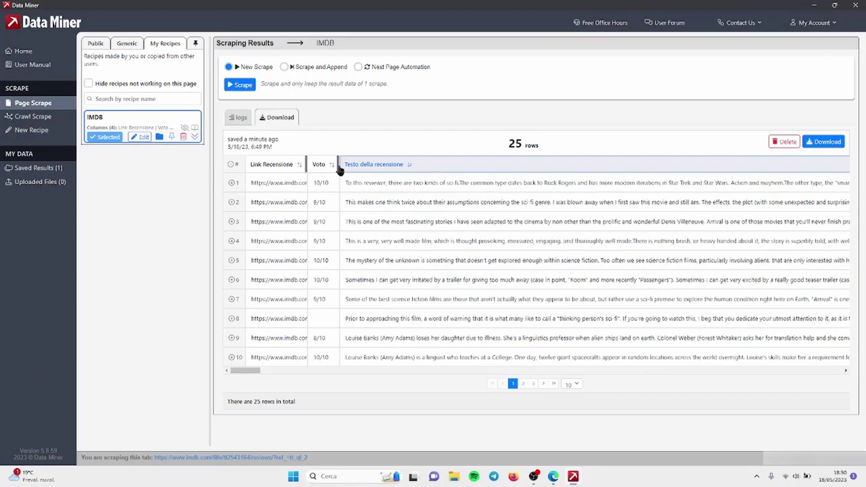
{"action": "scroll", "coordinate": [700, 198], "scroll_direction": "right", "scroll_amount": 3}
{"action": "scroll", "coordinate": [700, 198], "scroll_direction": "right", "scroll_amount": 10}
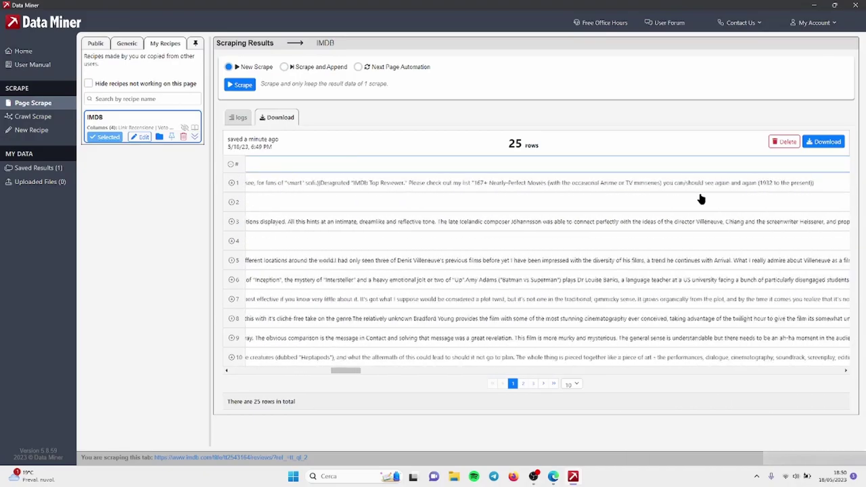
{"action": "triple_click", "coordinate": [530, 143]}
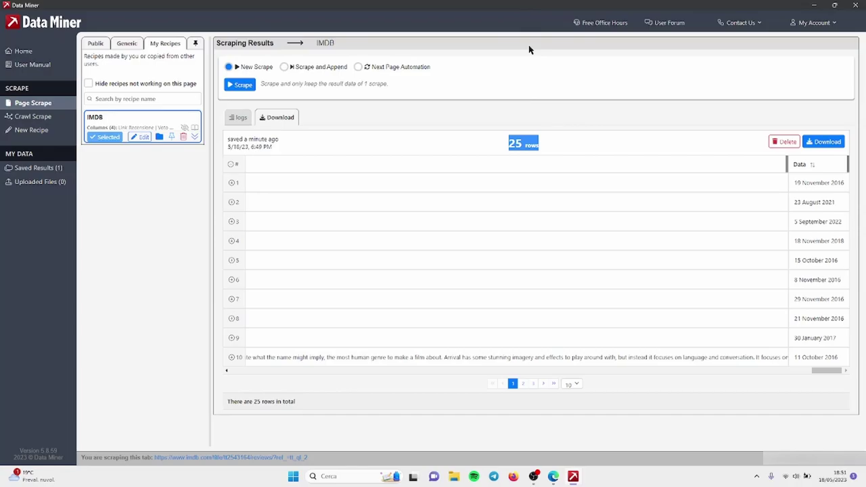
- Load more reviews on the Arrival reviews page and run another New Scrape with the IMDB recipe
{"action": "scroll", "coordinate": [174, 274], "scroll_direction": "down", "scroll_amount": 10}
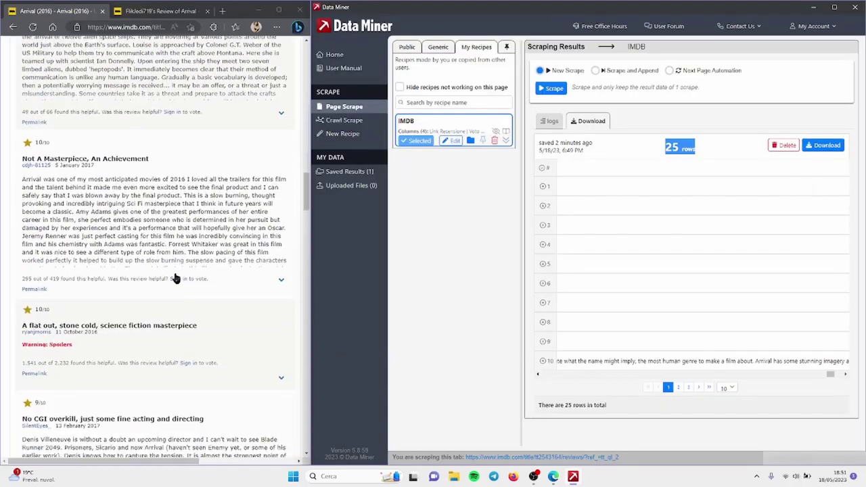
{"action": "scroll", "coordinate": [175, 274], "scroll_direction": "down", "scroll_amount": 5}
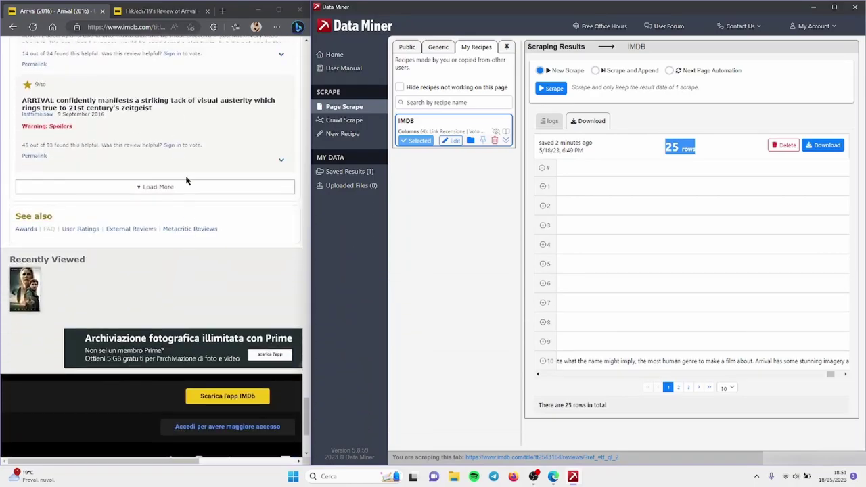
{"action": "left_click", "coordinate": [186, 193]}
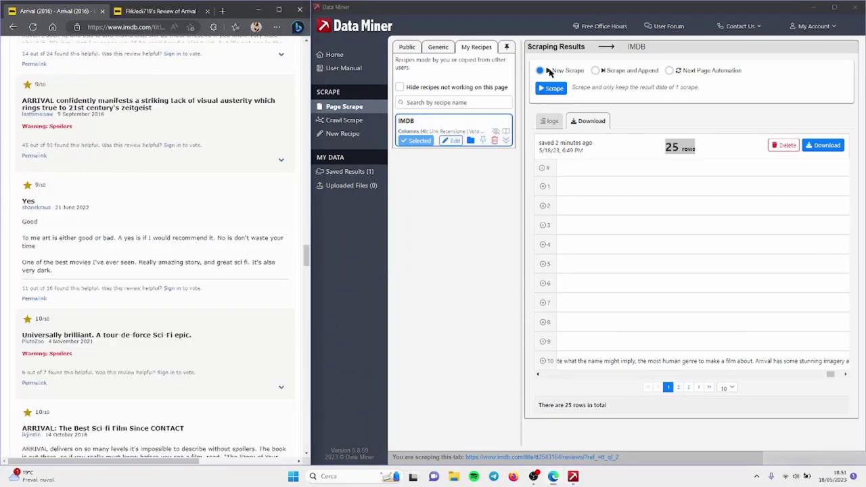
{"action": "left_click", "coordinate": [553, 88]}
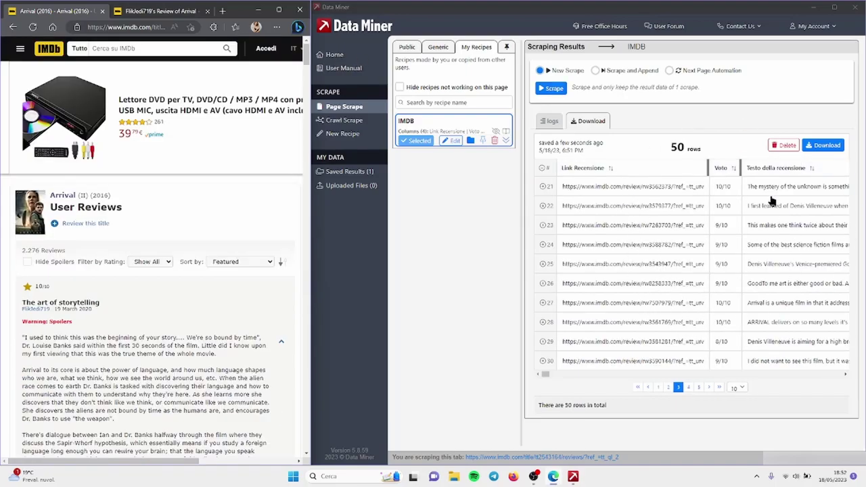
- Look through the scraped rows back to the first results page, narrow the Link Recensione column and compare them with the reviews
{"action": "scroll", "coordinate": [196, 323], "scroll_direction": "down", "scroll_amount": 3}
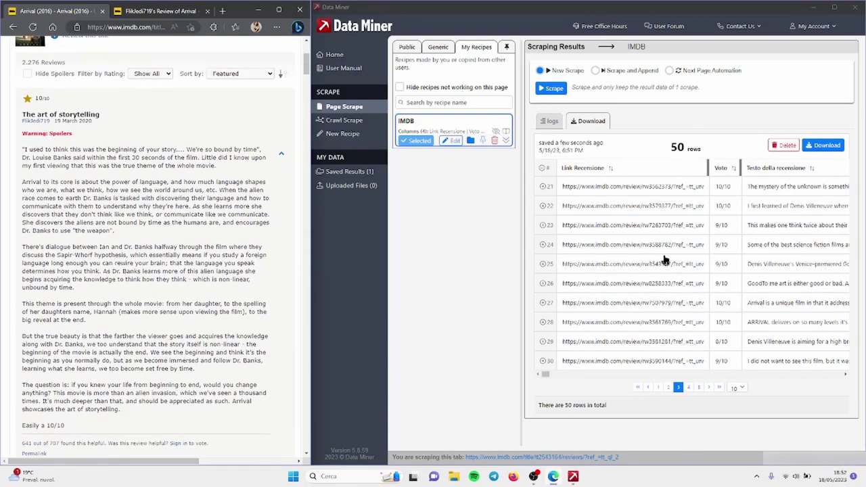
{"action": "triple_click", "coordinate": [673, 148]}
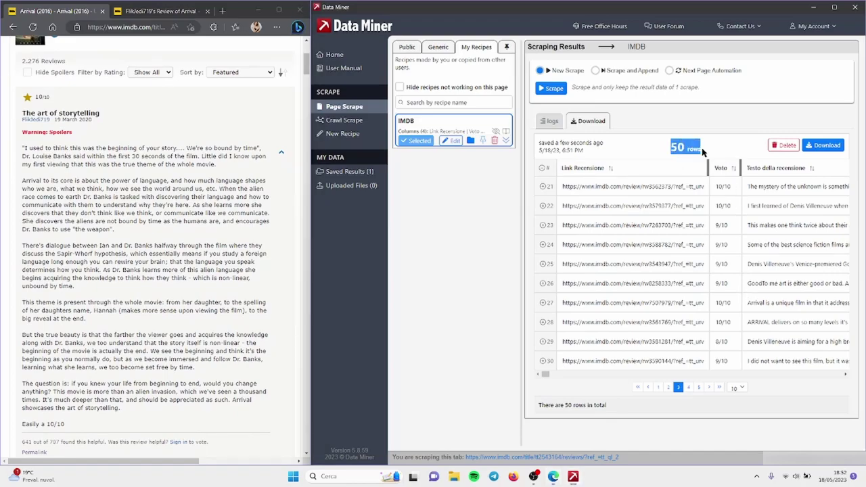
{"action": "scroll", "coordinate": [173, 257], "scroll_direction": "down", "scroll_amount": 10}
{"action": "scroll", "coordinate": [172, 257], "scroll_direction": "down", "scroll_amount": 5}
{"action": "left_click", "coordinate": [647, 387]}
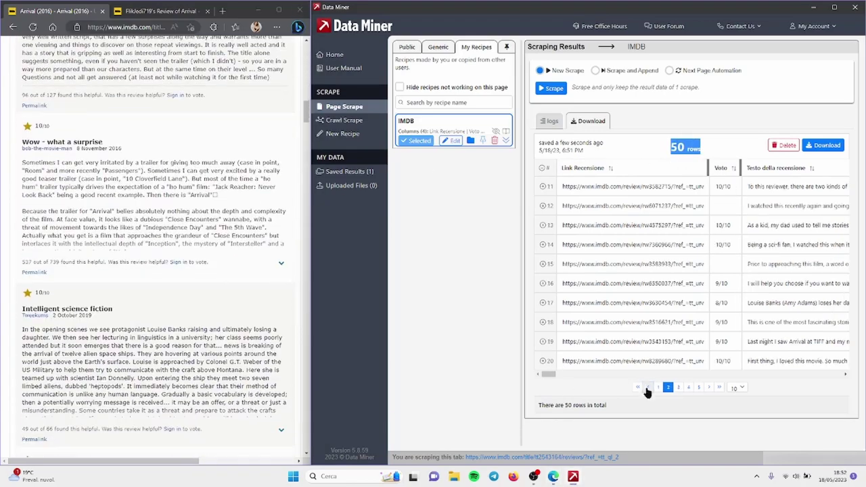
{"action": "left_click", "coordinate": [647, 387]}
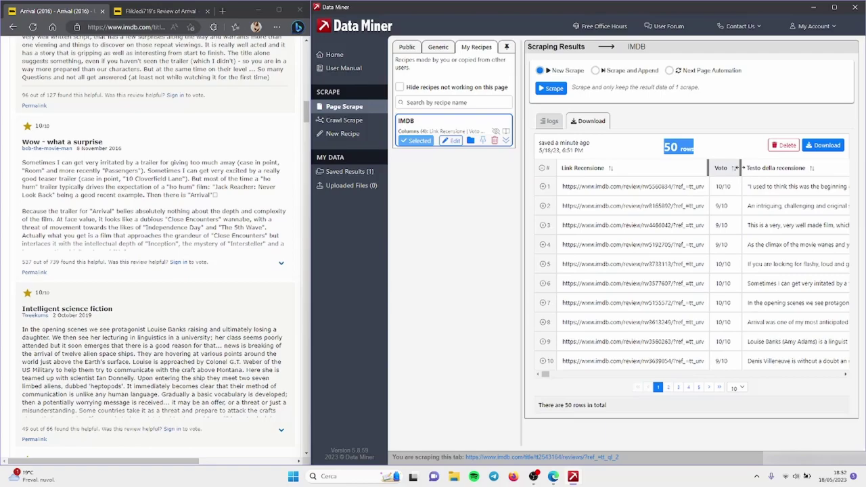
{"action": "left_click_drag", "start_coordinate": [707, 171], "coordinate": [584, 171]}
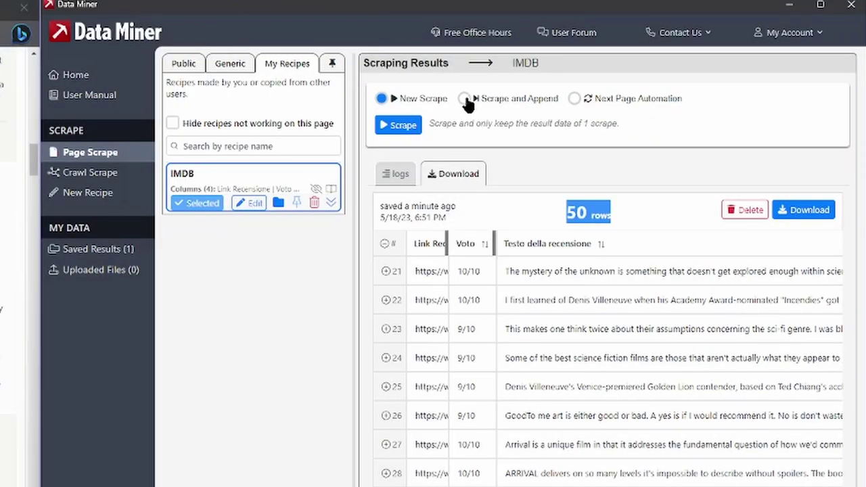
- Switch to Scrape and Append mode and scrape the currently loaded Arrival reviews with the IMDB recipe
{"action": "left_click", "coordinate": [465, 99]}
{"action": "scroll", "coordinate": [163, 229], "scroll_direction": "down", "scroll_amount": 10}
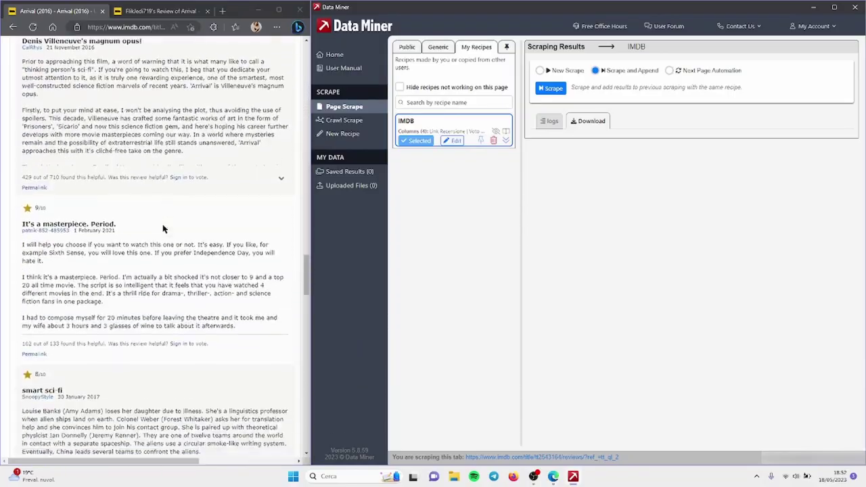
{"action": "scroll", "coordinate": [162, 229], "scroll_direction": "down", "scroll_amount": 15}
{"action": "scroll", "coordinate": [164, 228], "scroll_direction": "up", "scroll_amount": 5}
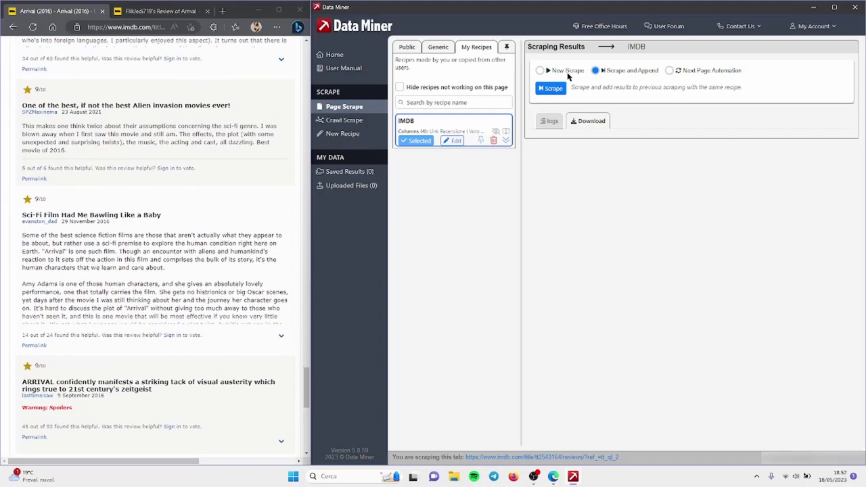
{"action": "left_click", "coordinate": [541, 92]}
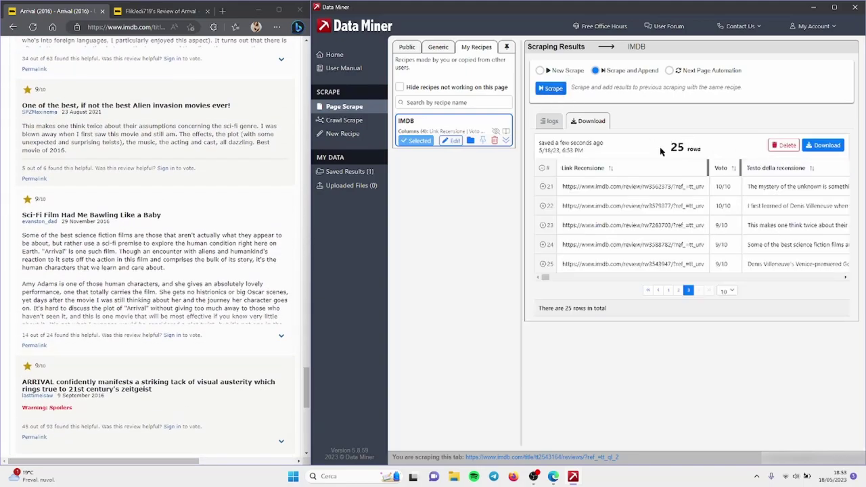
- Load more reviews below the list and scrape again so the results are appended to the previous ones
{"action": "scroll", "coordinate": [217, 157], "scroll_direction": "down", "scroll_amount": 5}
{"action": "left_click", "coordinate": [218, 152]}
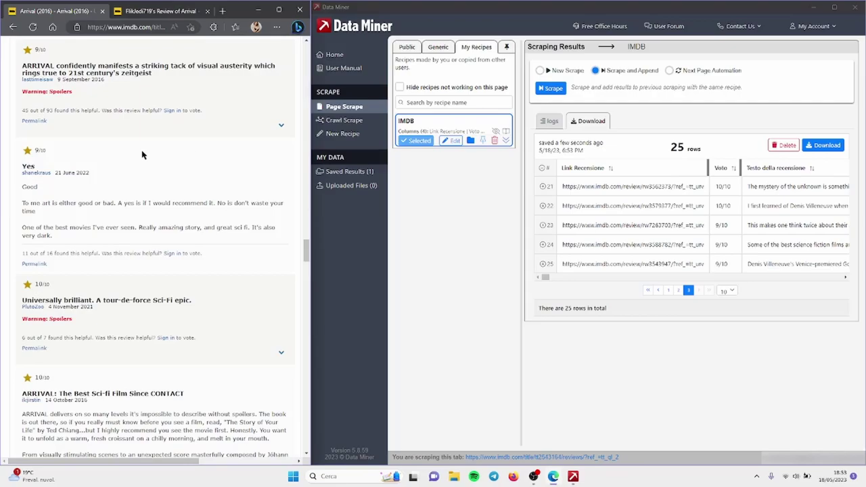
{"action": "scroll", "coordinate": [155, 152], "scroll_direction": "down", "scroll_amount": 5}
{"action": "scroll", "coordinate": [173, 150], "scroll_direction": "down", "scroll_amount": 15}
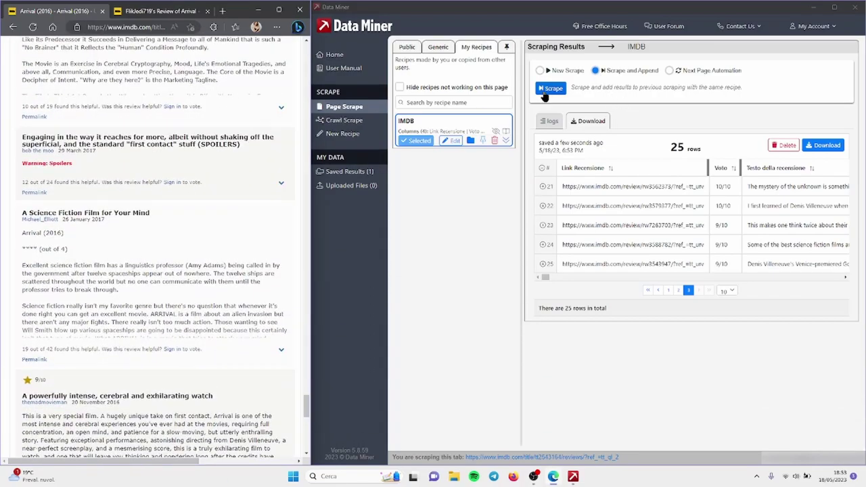
{"action": "left_click", "coordinate": [547, 91]}
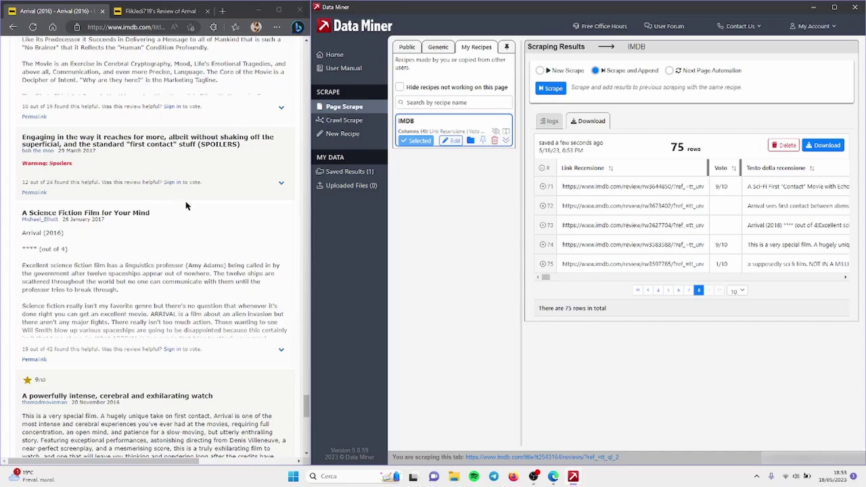
- Check the appended rows for repeated reviews by comparing rows 21 to 30 with the expanded first review on the page
{"action": "scroll", "coordinate": [177, 223], "scroll_direction": "up", "scroll_amount": 10}
{"action": "scroll", "coordinate": [193, 248], "scroll_direction": "down", "scroll_amount": 15}
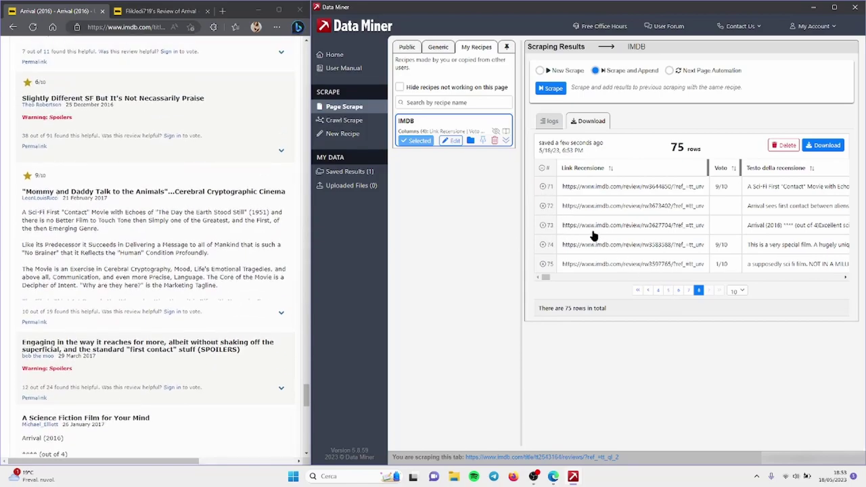
{"action": "left_click", "coordinate": [658, 290]}
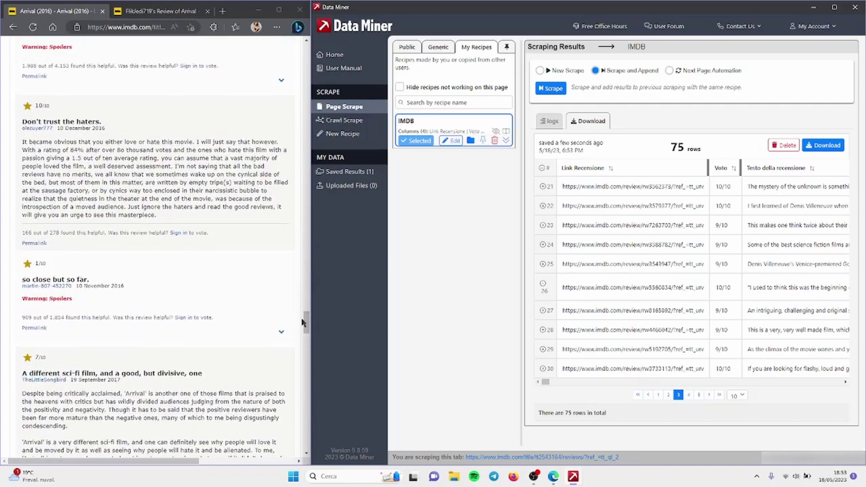
{"action": "left_click_drag", "start_coordinate": [305, 318], "coordinate": [290, 72]}
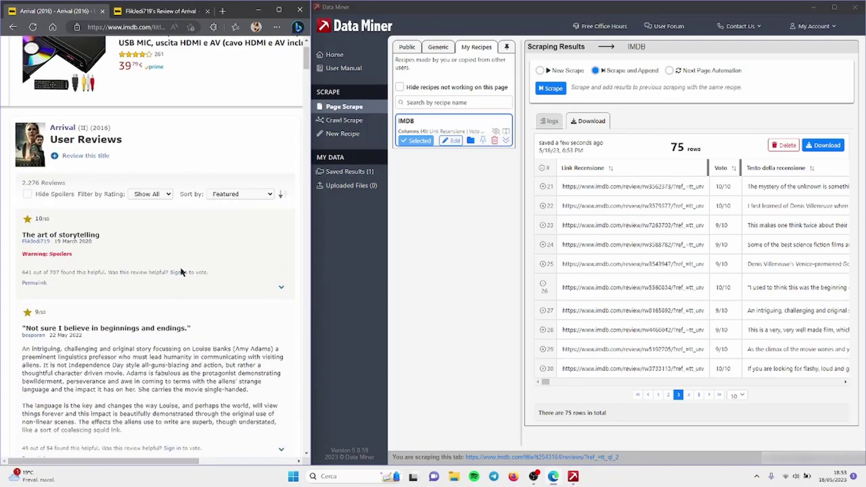
{"action": "left_click", "coordinate": [278, 288]}
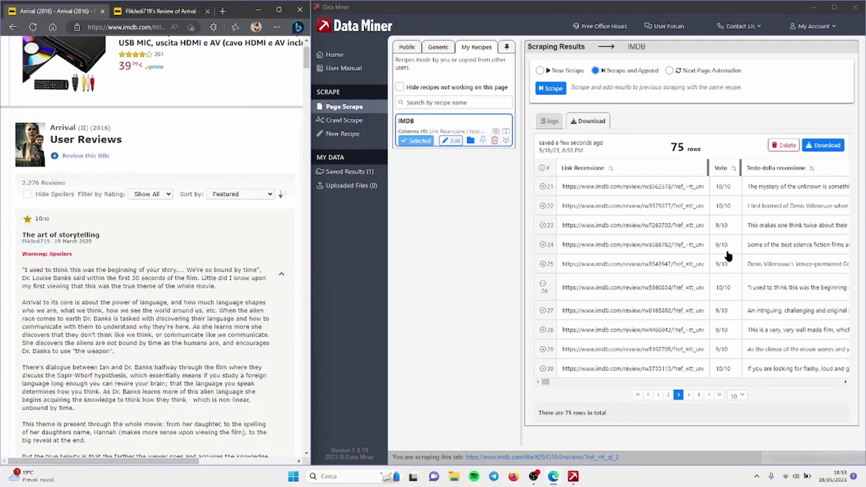
{"action": "left_click", "coordinate": [760, 286]}
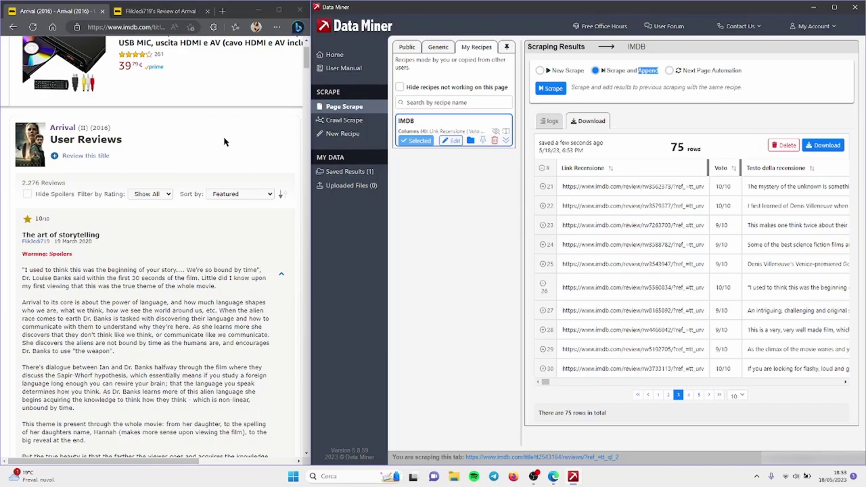
{"action": "left_click", "coordinate": [683, 86]}
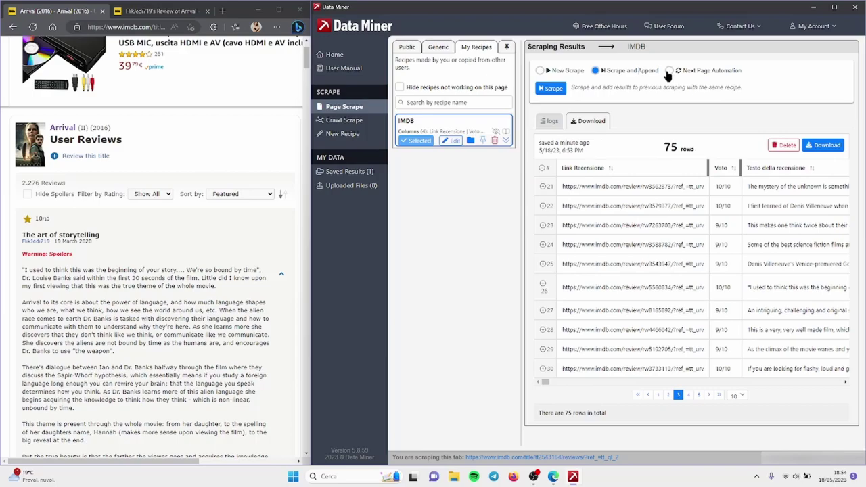
- Start a Next Page Automation scrape of 10 pages with the IMDB recipe, keeping the preset delay between pages
{"action": "left_click", "coordinate": [669, 71]}
{"action": "left_click", "coordinate": [658, 268]}
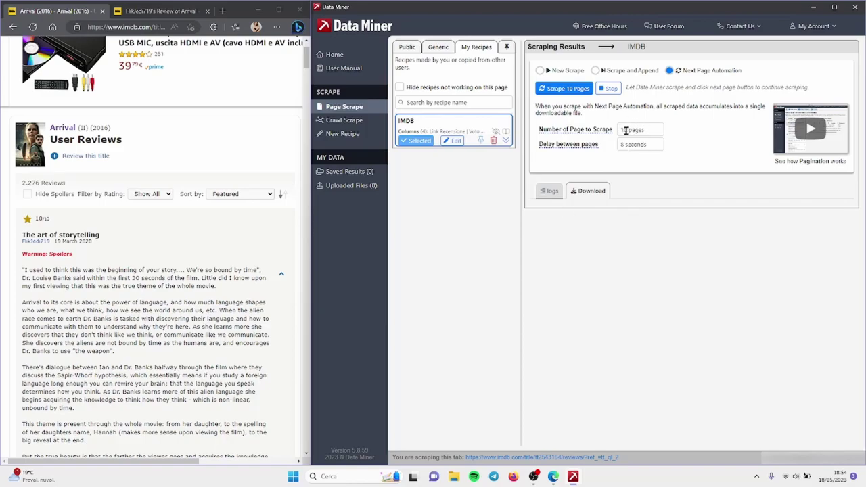
{"action": "left_click_drag", "start_coordinate": [619, 129], "coordinate": [651, 130]}
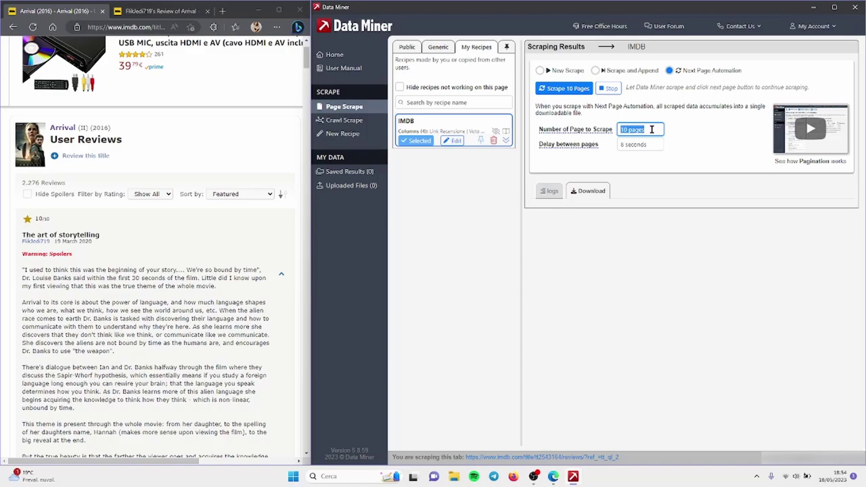
{"action": "left_click_drag", "start_coordinate": [22, 183], "coordinate": [66, 185]}
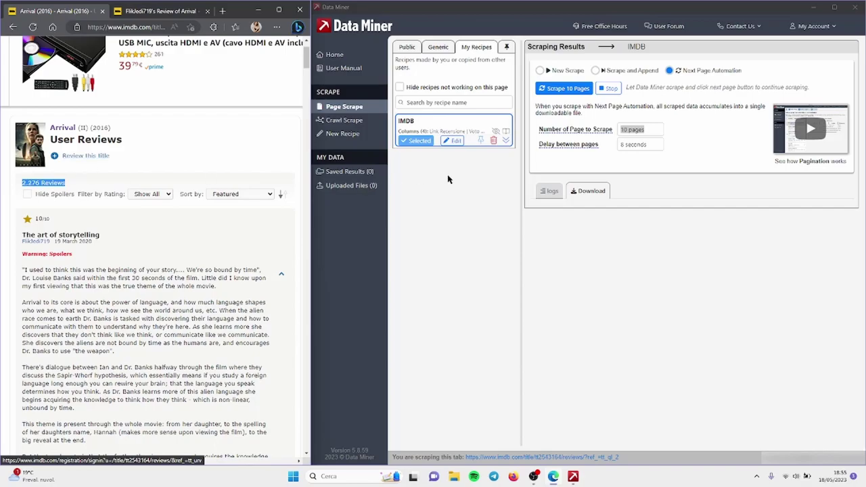
{"action": "left_click", "coordinate": [651, 145]}
{"action": "triple_click", "coordinate": [650, 145]}
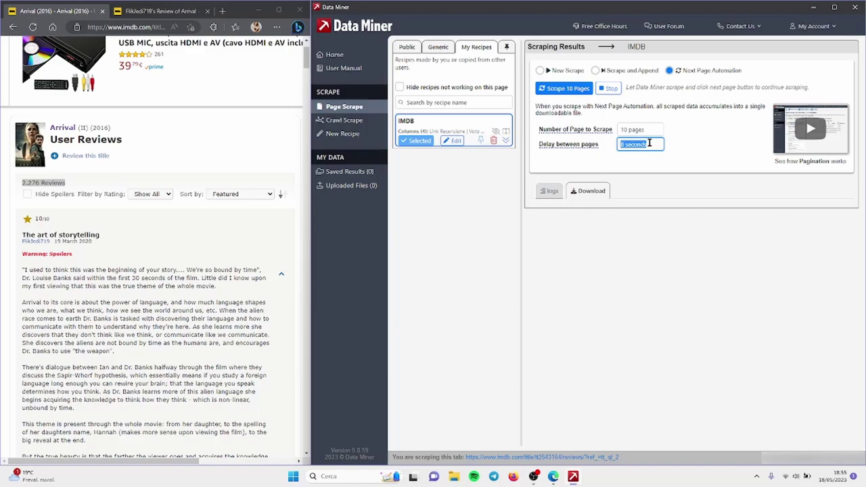
{"action": "left_click", "coordinate": [647, 143]}
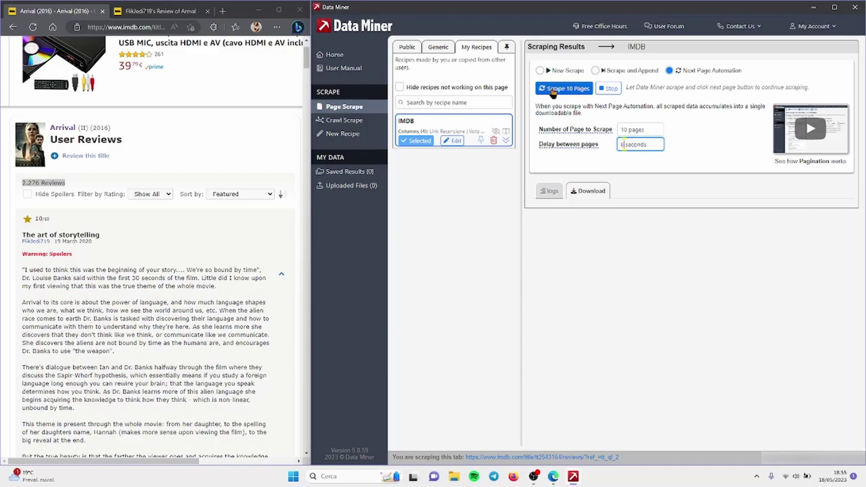
{"action": "left_click", "coordinate": [567, 88]}
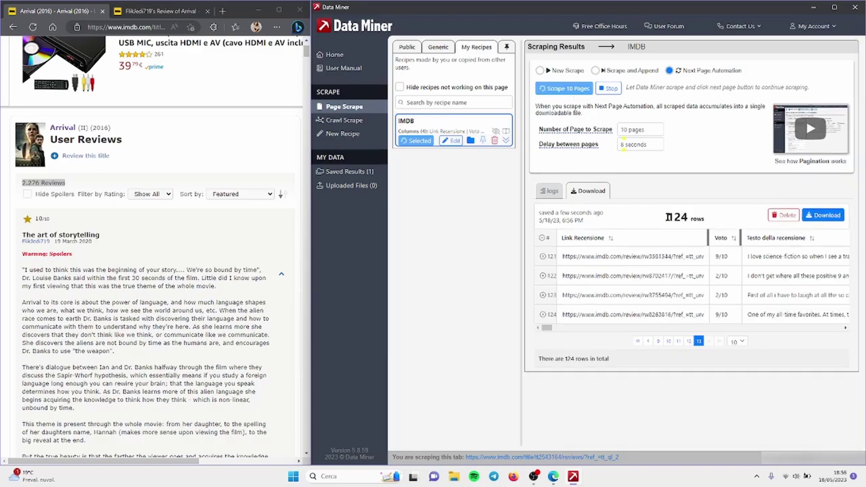
- Check the row count of the running scrape and the newly loaded reviews further down the page
{"action": "left_click_drag", "start_coordinate": [669, 217], "coordinate": [709, 227]}
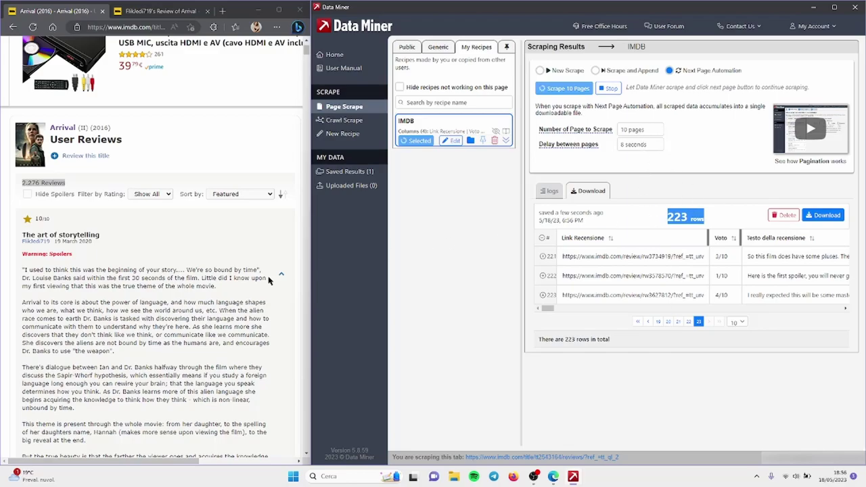
{"action": "left_click_drag", "start_coordinate": [308, 233], "coordinate": [303, 411]}
{"action": "scroll", "coordinate": [303, 411], "scroll_direction": "down", "scroll_amount": 20}
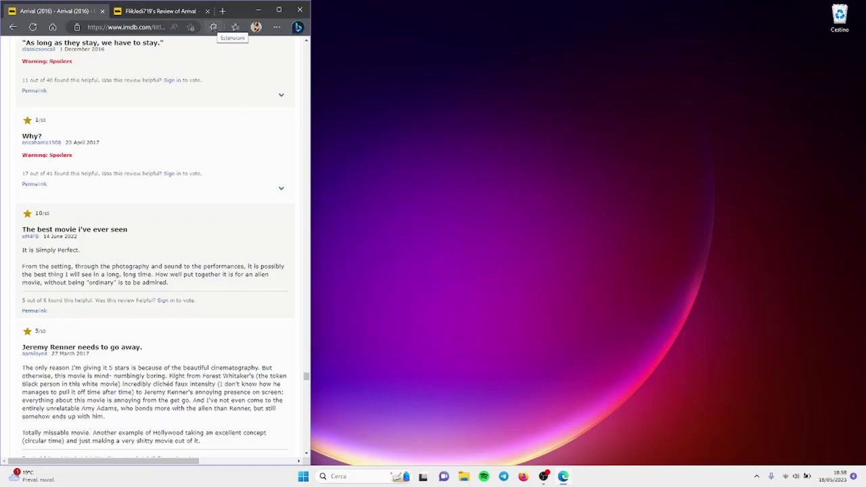
- Open the saved IMDB recipe for editing in the Data Miner Recipe Creator
{"action": "left_click", "coordinate": [213, 27]}
{"action": "left_click", "coordinate": [168, 91]}
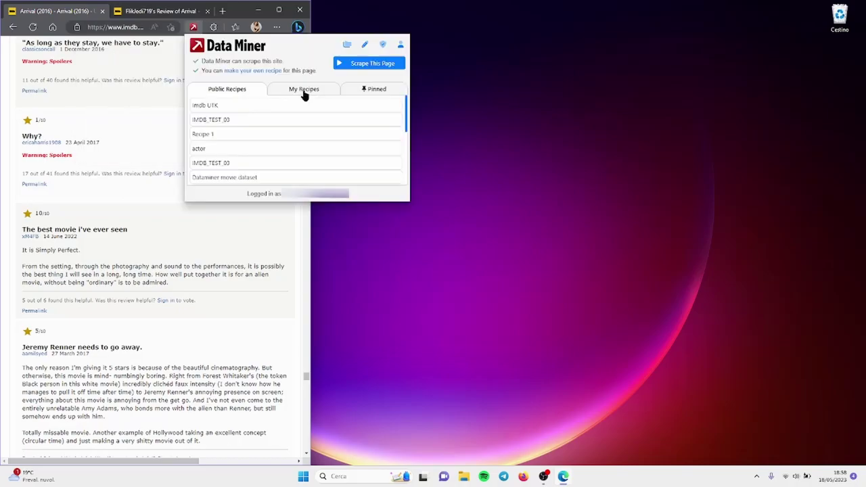
{"action": "left_click", "coordinate": [301, 91]}
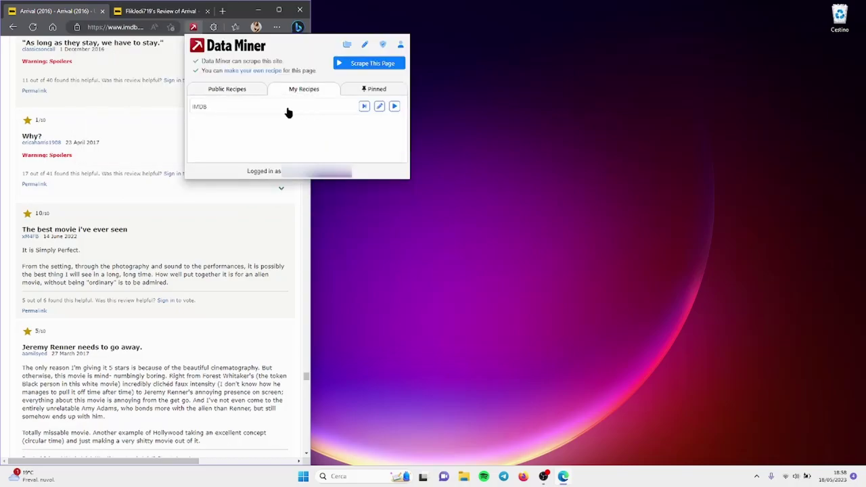
{"action": "left_click", "coordinate": [379, 108]}
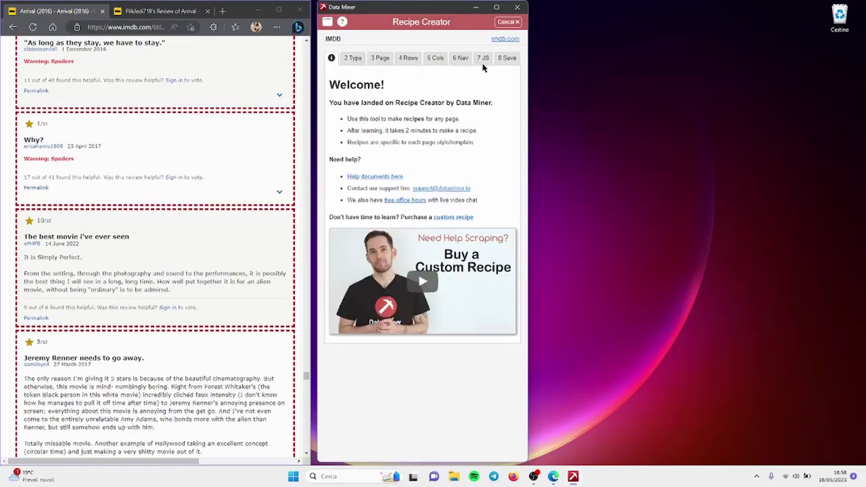
{"action": "scroll", "coordinate": [247, 323], "scroll_direction": "down", "scroll_amount": 15}
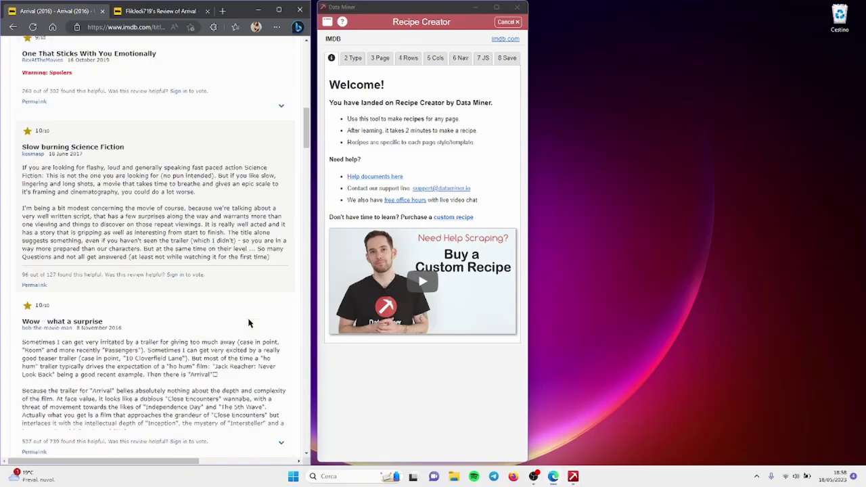
{"action": "scroll", "coordinate": [247, 322], "scroll_direction": "down", "scroll_amount": 10}
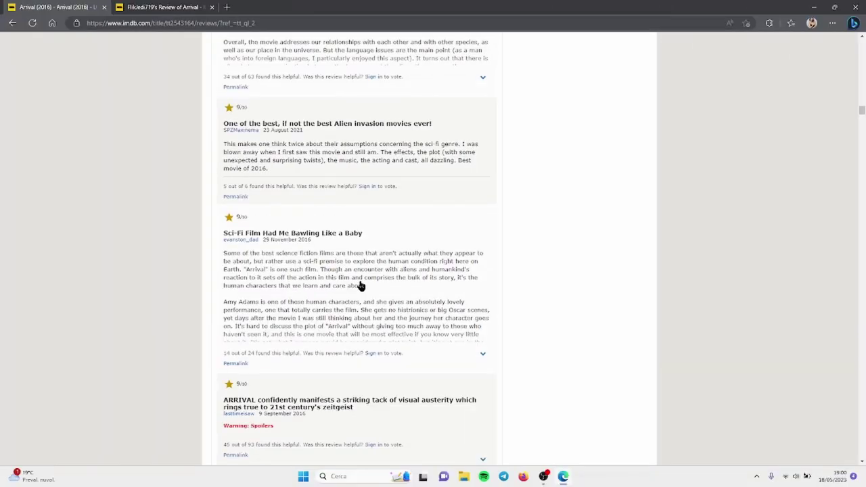
{"action": "scroll", "coordinate": [293, 168], "scroll_direction": "up", "scroll_amount": 10}
{"action": "scroll", "coordinate": [294, 171], "scroll_direction": "up", "scroll_amount": 4}
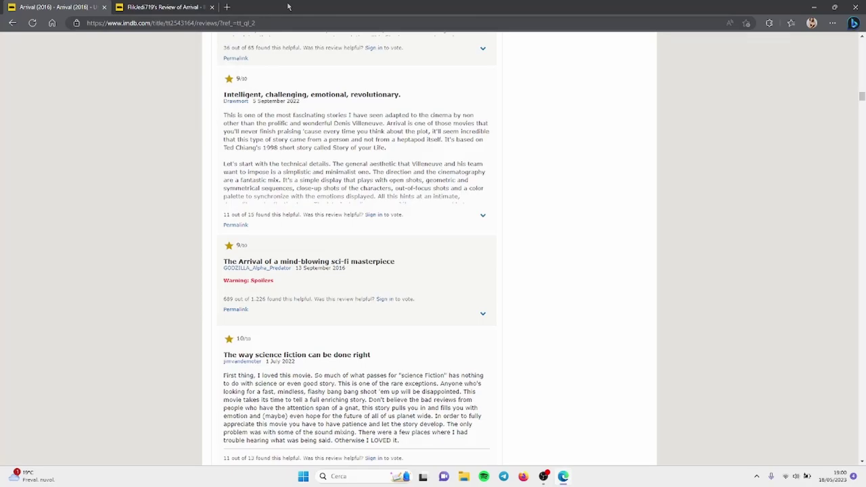
- Go to the Arrival page on Rotten Tomatoes (rottentomatoes.com/m/arrival_2016) and open its audience reviews from the Audience Score ratings
{"action": "left_click", "coordinate": [280, 20]}
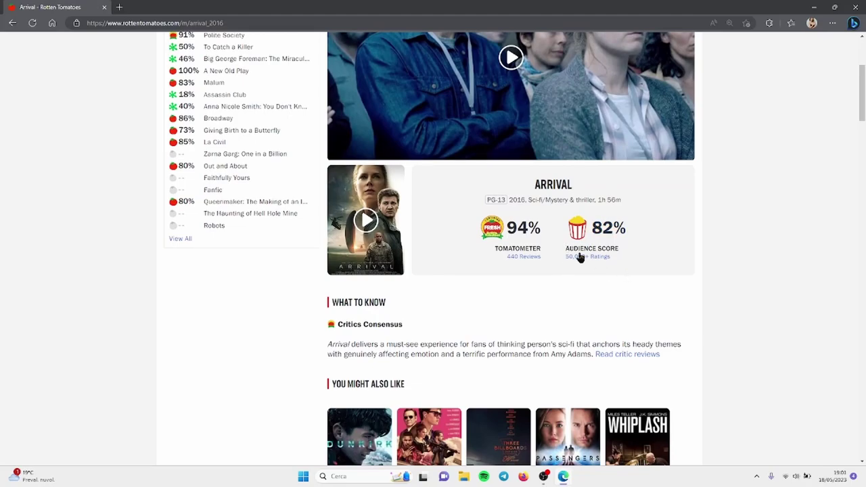
{"action": "left_click_drag", "start_coordinate": [565, 248], "coordinate": [625, 251]}
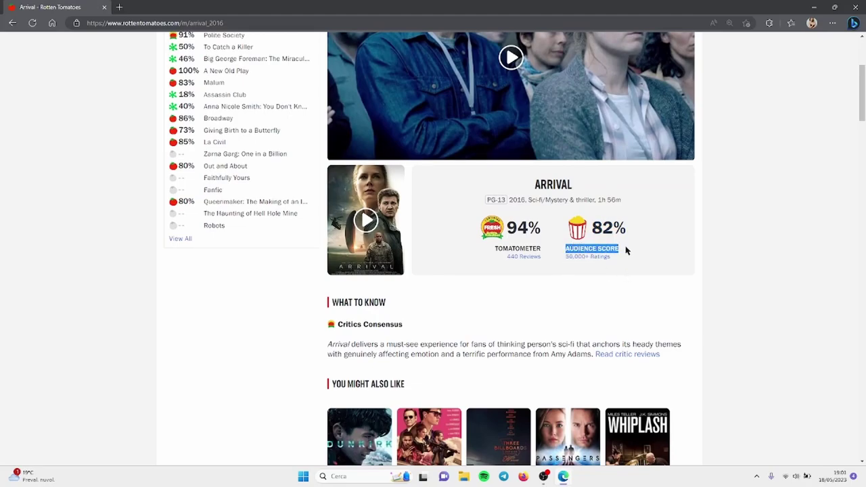
{"action": "double_click", "coordinate": [505, 248]}
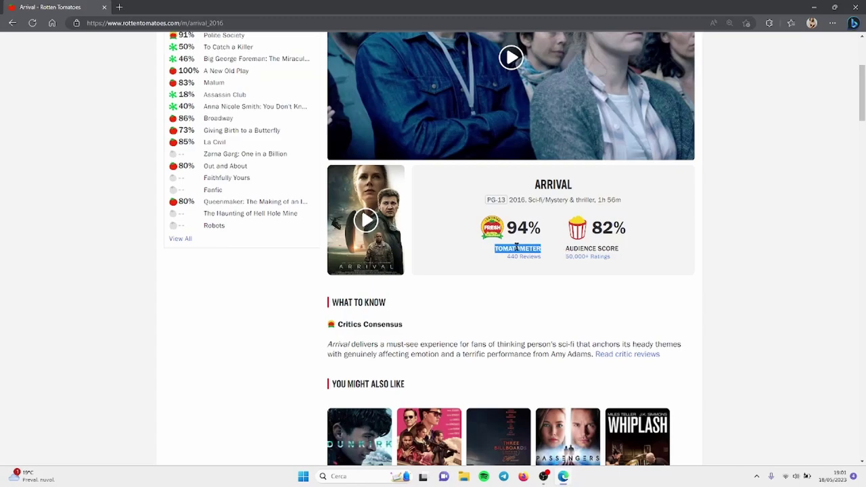
{"action": "left_click", "coordinate": [586, 257]}
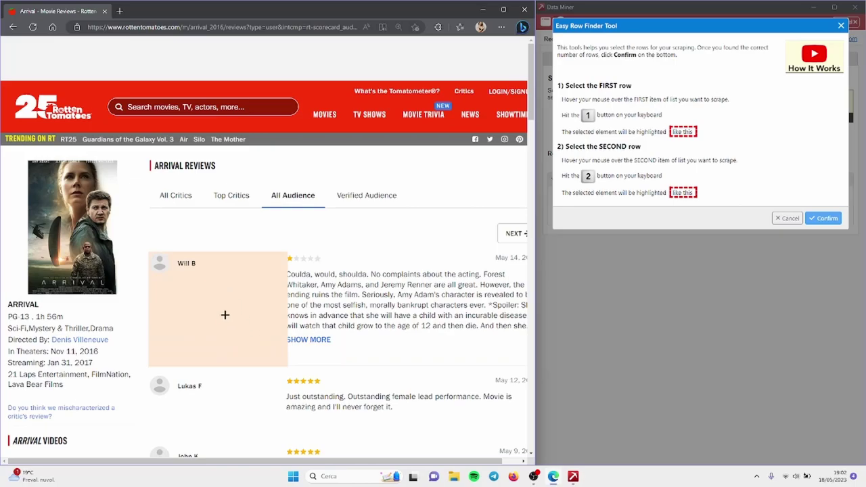
- Define the recipe rows by marking the first and second audience review entries in the Easy Row Finder, and confirm them
{"action": "key", "text": "1"}
{"action": "scroll", "coordinate": [235, 345], "scroll_direction": "down", "scroll_amount": 1}
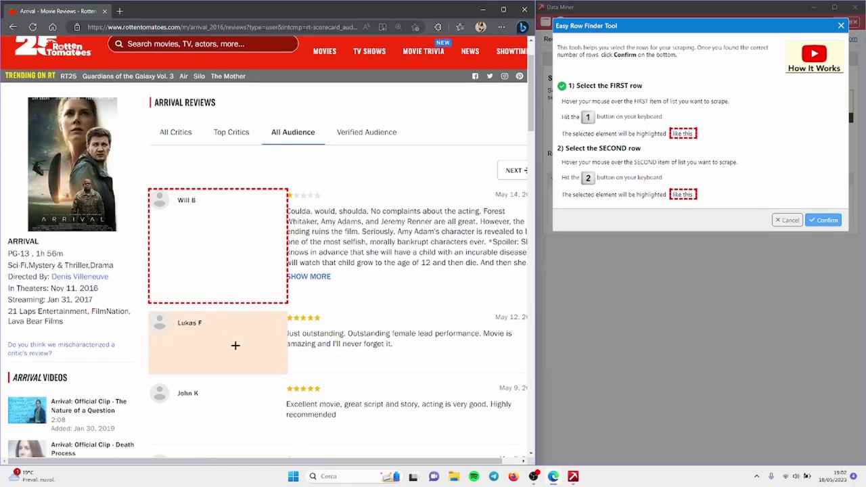
{"action": "key", "text": "2"}
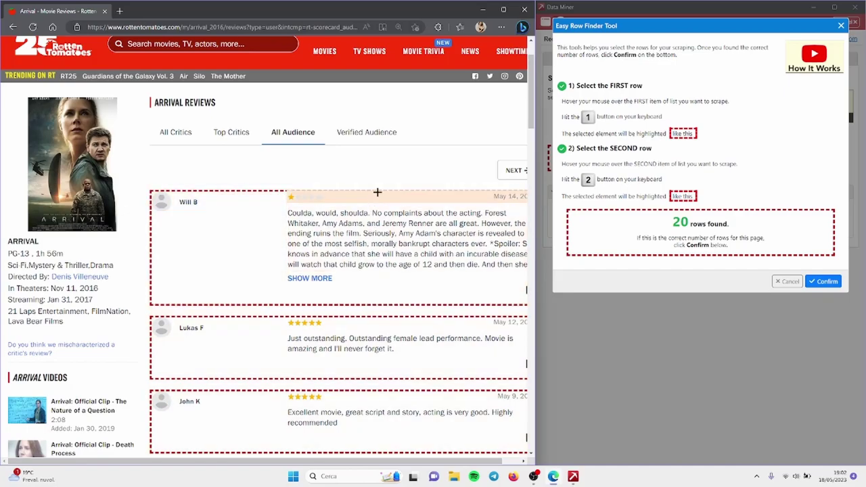
{"action": "scroll", "coordinate": [379, 220], "scroll_direction": "down", "scroll_amount": 10}
{"action": "scroll", "coordinate": [378, 226], "scroll_direction": "up", "scroll_amount": 12}
{"action": "left_click", "coordinate": [823, 281]}
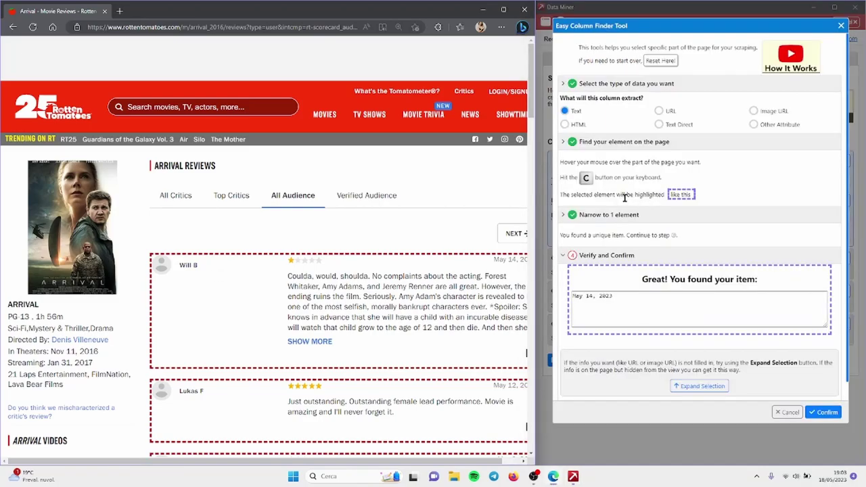
- Confirm the review date as text for the Data recensione column and the reviewer name as text for the Autore column
{"action": "left_click", "coordinate": [823, 412]}
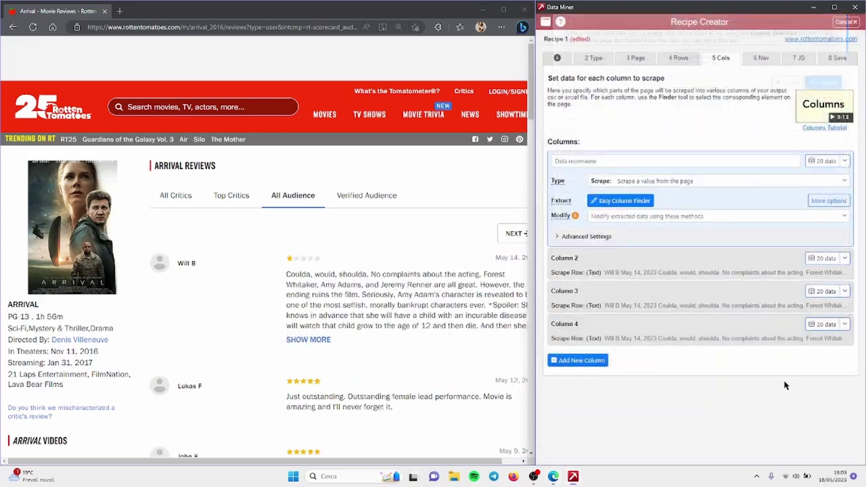
{"action": "scroll", "coordinate": [489, 380], "scroll_direction": "down", "scroll_amount": 20}
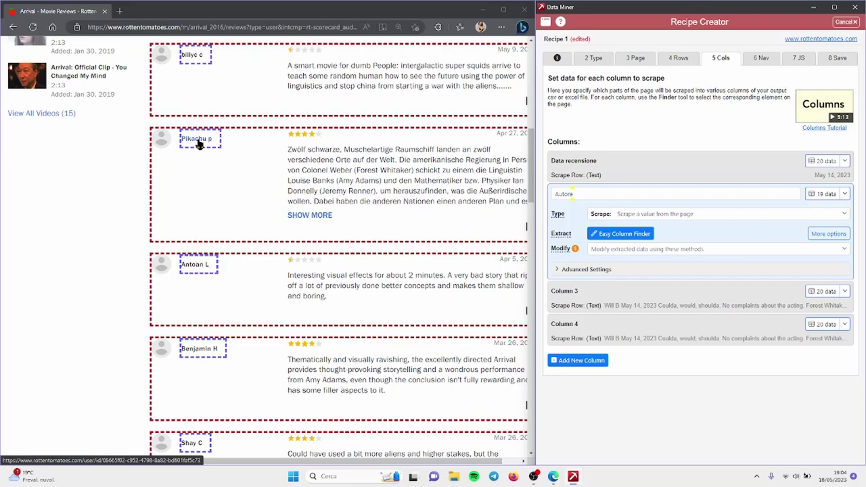
{"action": "key", "text": "c"}
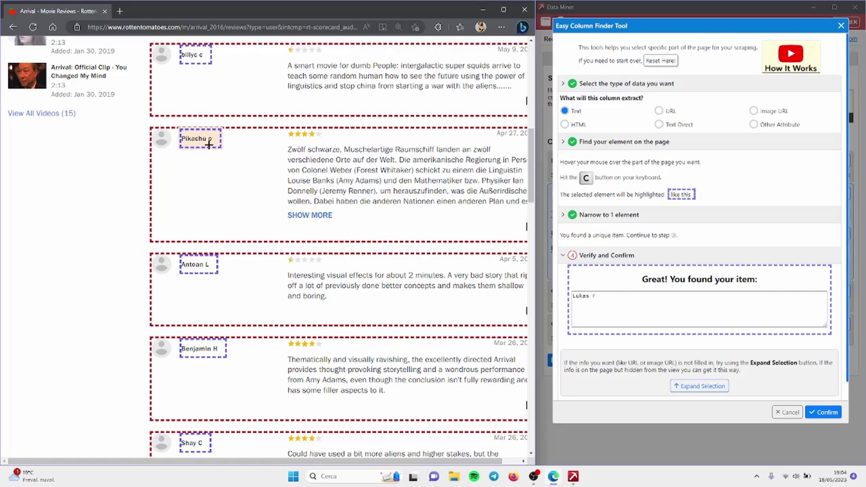
{"action": "key", "text": "Return"}
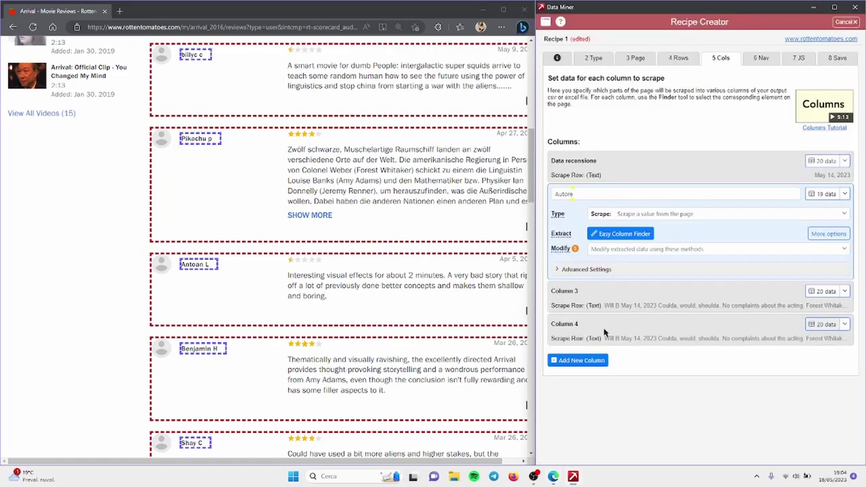
- Look through the highlighted review rows further down the page for one without an author name
{"action": "scroll", "coordinate": [199, 273], "scroll_direction": "down", "scroll_amount": 10}
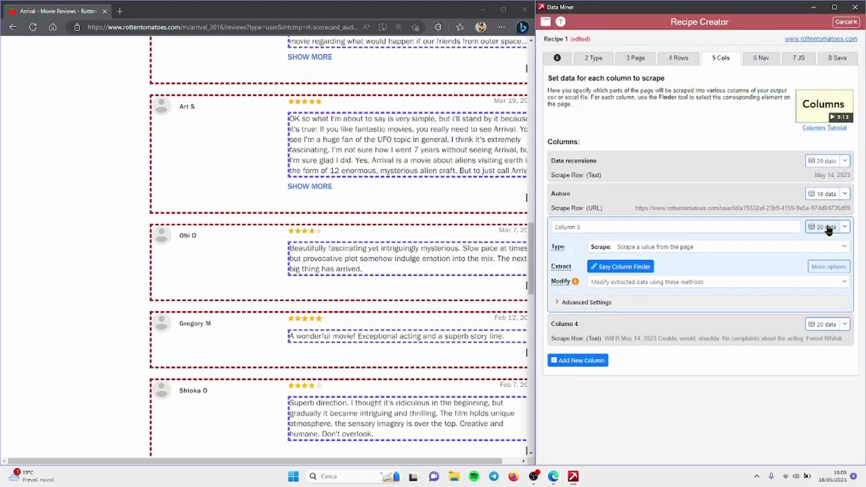
{"action": "scroll", "coordinate": [158, 236], "scroll_direction": "down", "scroll_amount": 10}
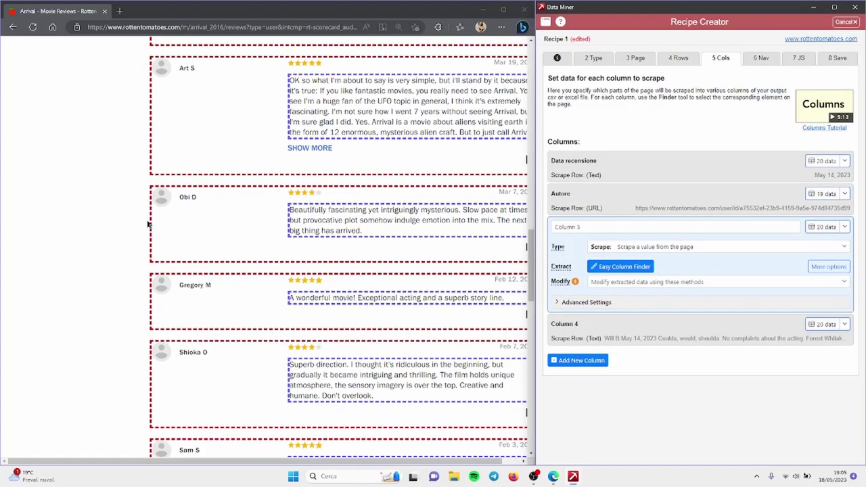
{"action": "scroll", "coordinate": [158, 236], "scroll_direction": "down", "scroll_amount": 3}
{"action": "scroll", "coordinate": [169, 189], "scroll_direction": "up", "scroll_amount": 3}
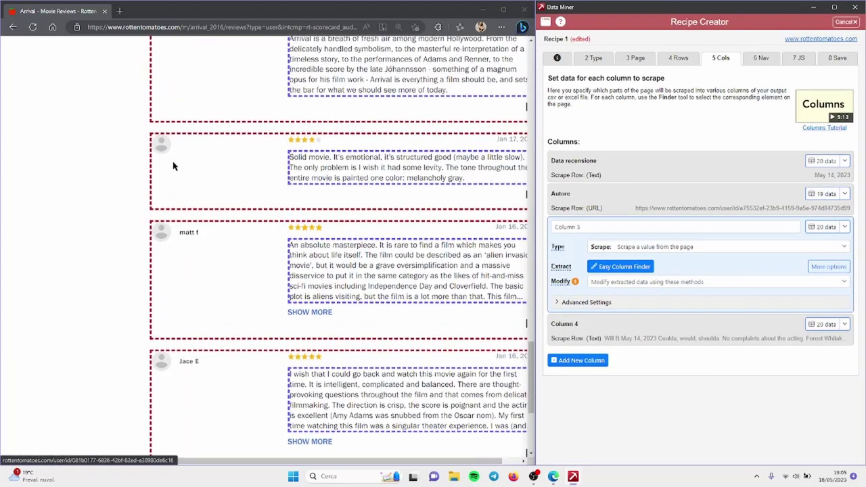
- Rename the fourth column Voto and try to capture a review's star rating as text with the Easy Column Finder
{"action": "left_click", "coordinate": [844, 325]}
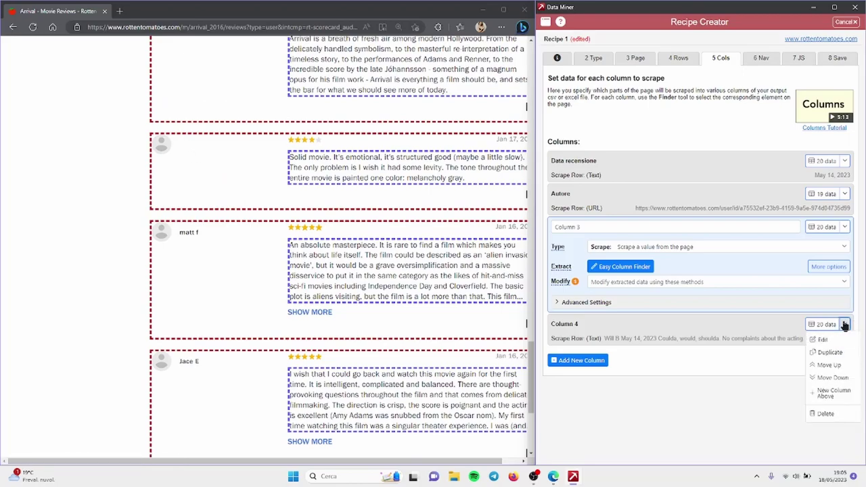
{"action": "left_click", "coordinate": [806, 345]}
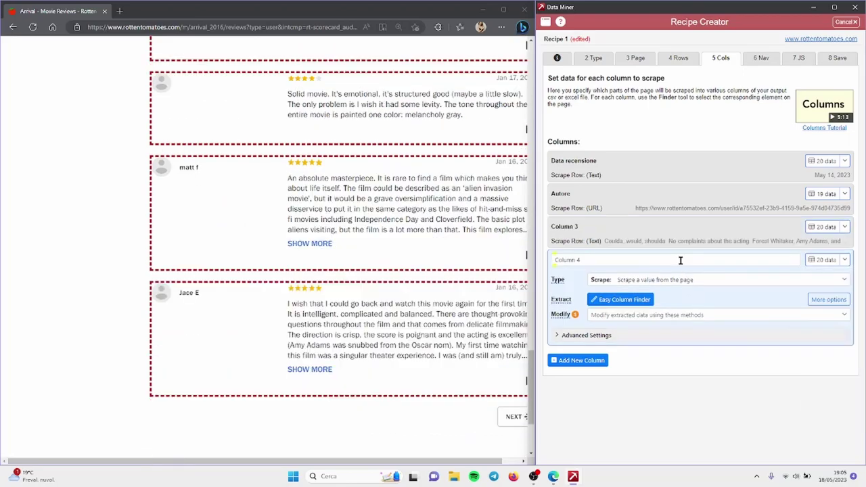
{"action": "left_click", "coordinate": [680, 260]}
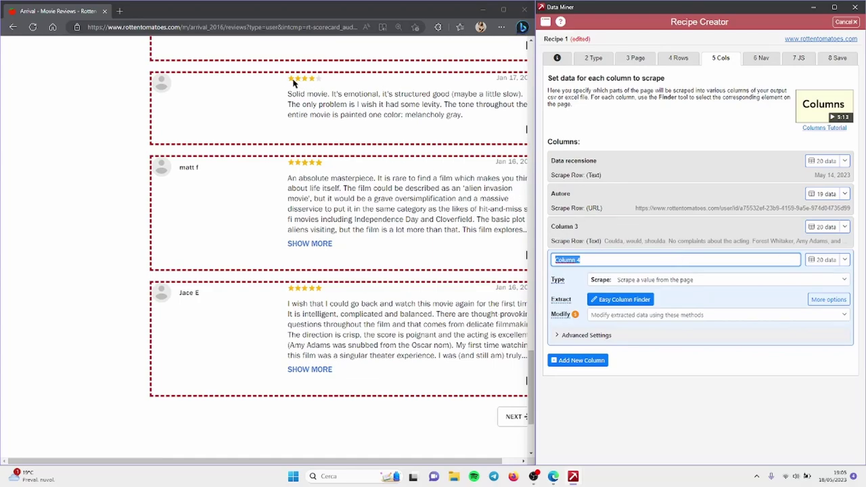
{"action": "type", "text": "Voto"}
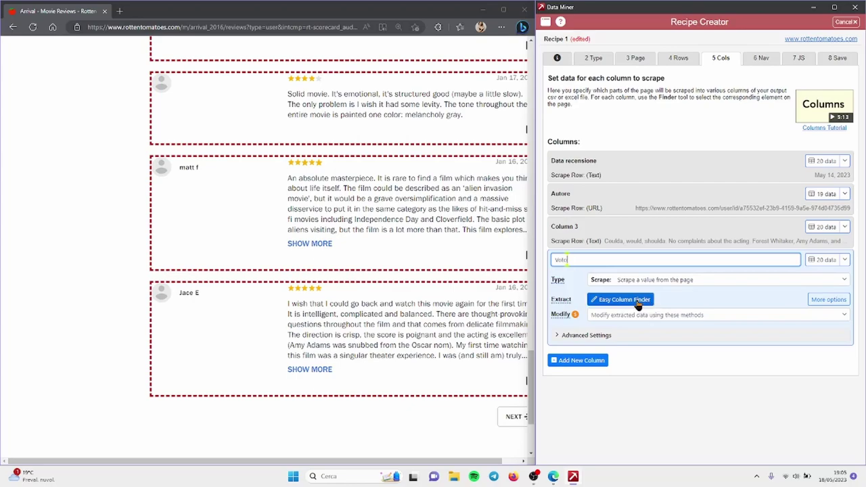
{"action": "left_click", "coordinate": [637, 304]}
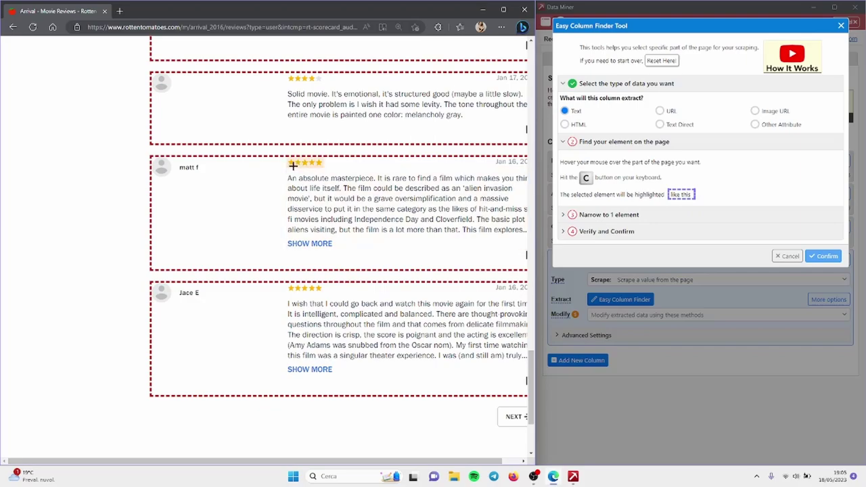
{"action": "key", "text": "c"}
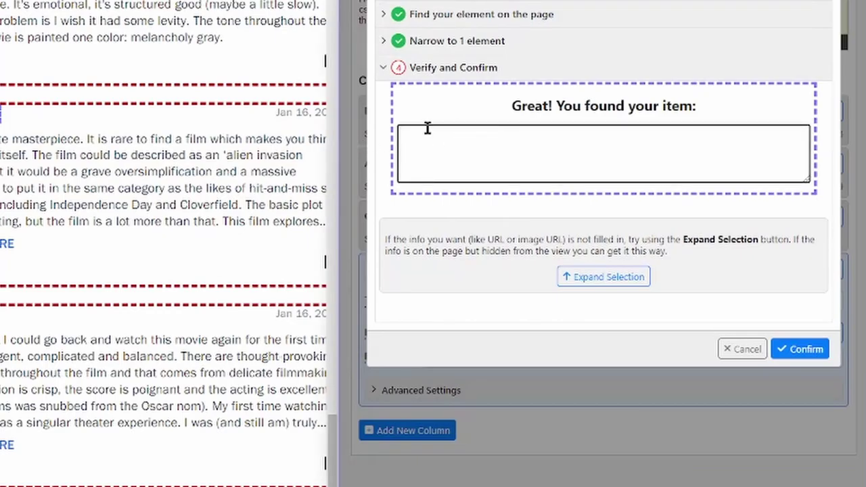
- Switch the Voto column's extraction type to HTML and capture the star rating of a four-star review
{"action": "scroll", "coordinate": [81, 313], "scroll_direction": "up", "scroll_amount": 5}
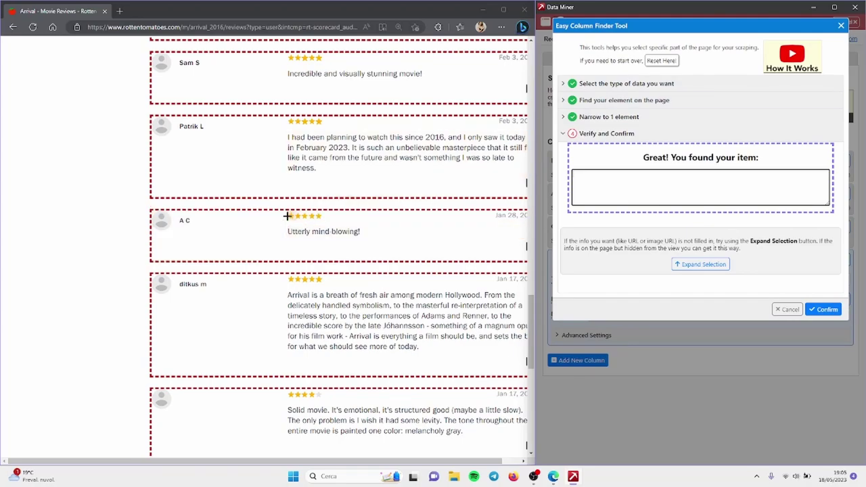
{"action": "scroll", "coordinate": [308, 233], "scroll_direction": "down", "scroll_amount": 2}
{"action": "scroll", "coordinate": [296, 252], "scroll_direction": "up", "scroll_amount": 8}
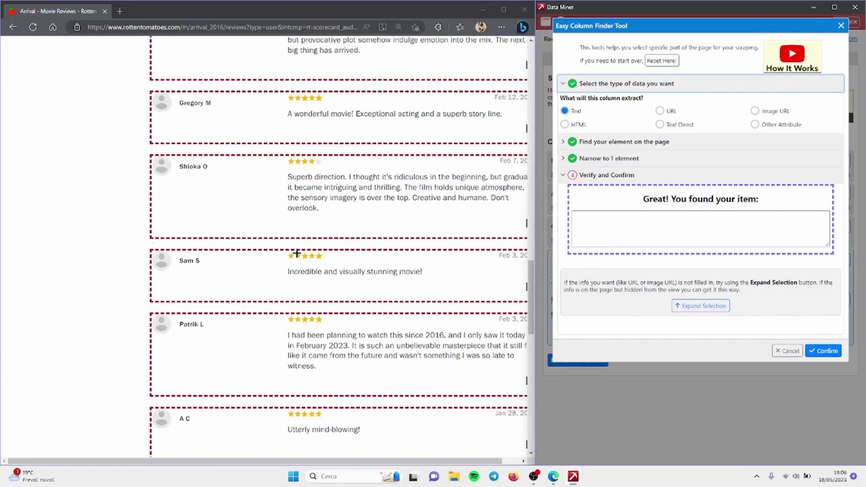
{"action": "scroll", "coordinate": [296, 253], "scroll_direction": "up", "scroll_amount": 5}
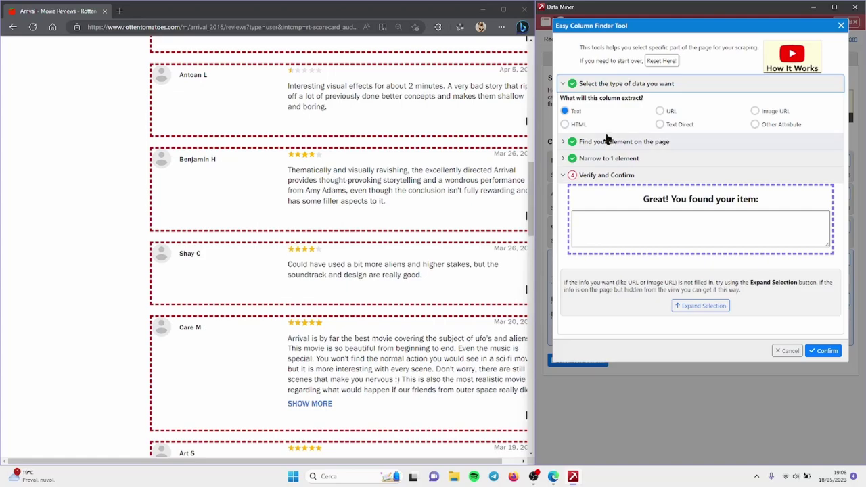
{"action": "left_click", "coordinate": [565, 125]}
{"action": "left_click", "coordinate": [306, 157]}
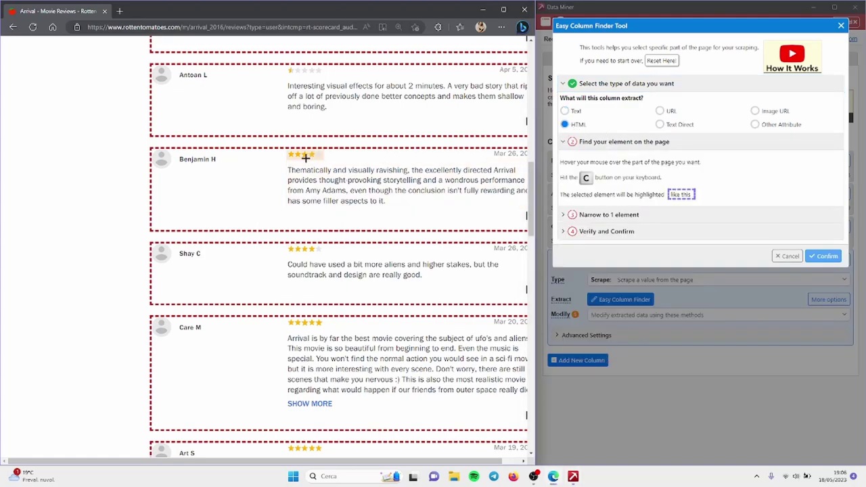
{"action": "key", "text": "c"}
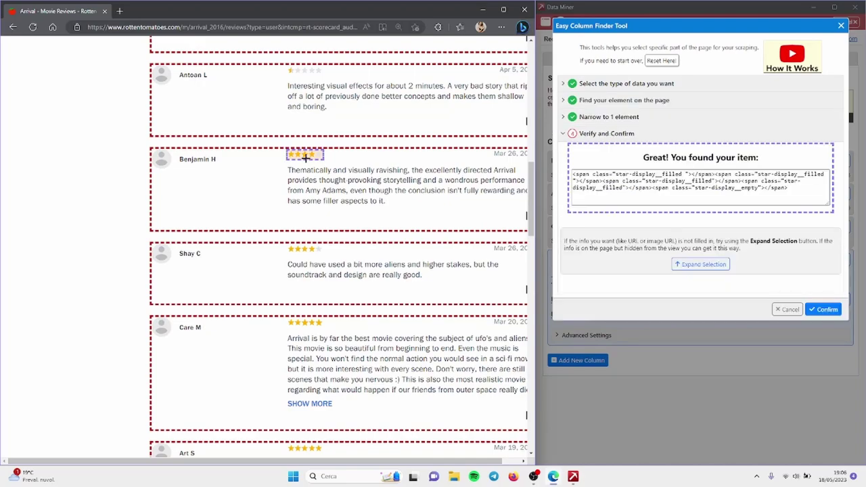
- Examine the extracted rating HTML for the star-display class names of the filled and empty stars
{"action": "left_click_drag", "start_coordinate": [572, 175], "coordinate": [805, 194]}
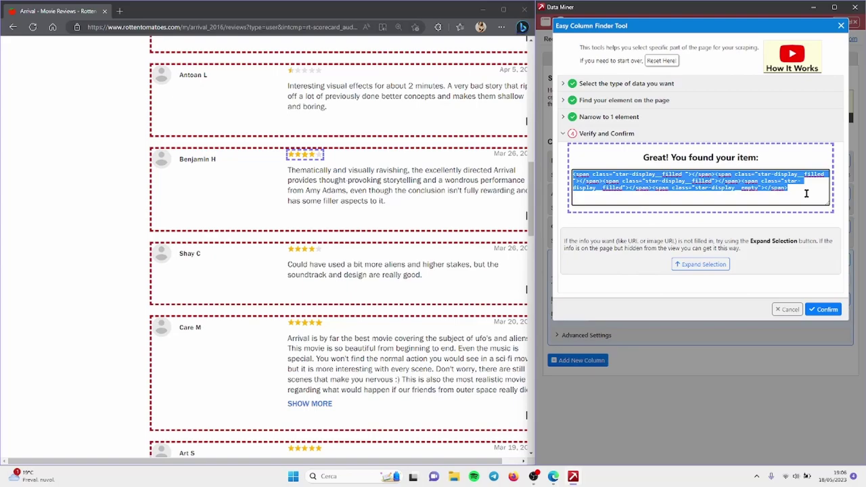
{"action": "left_click", "coordinate": [683, 171]}
{"action": "left_click_drag", "start_coordinate": [683, 173], "coordinate": [661, 174]}
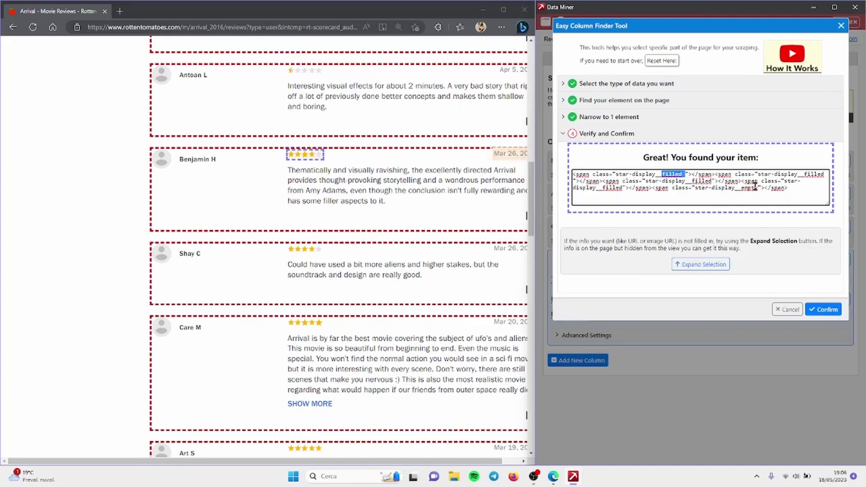
{"action": "left_click_drag", "start_coordinate": [697, 188], "coordinate": [760, 188]}
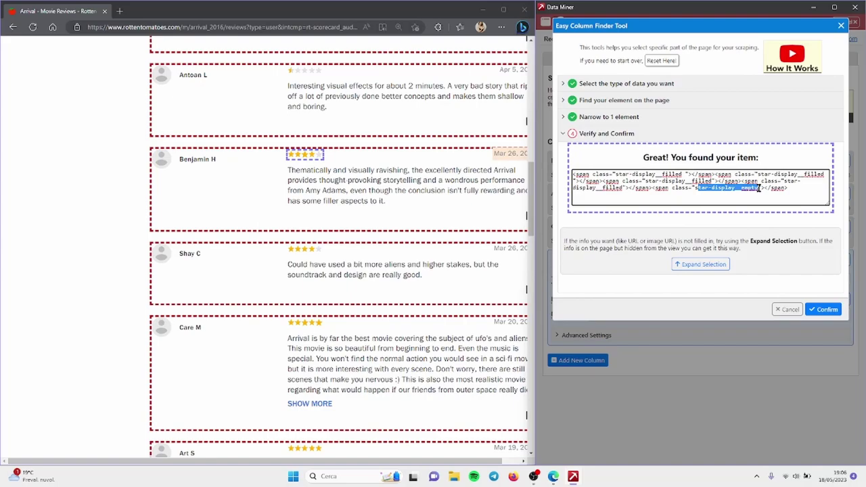
- Capture the half-star rating of the preceding review for the Voto column and examine the star class names in its HTML
{"action": "scroll", "coordinate": [295, 193], "scroll_direction": "up", "scroll_amount": 2}
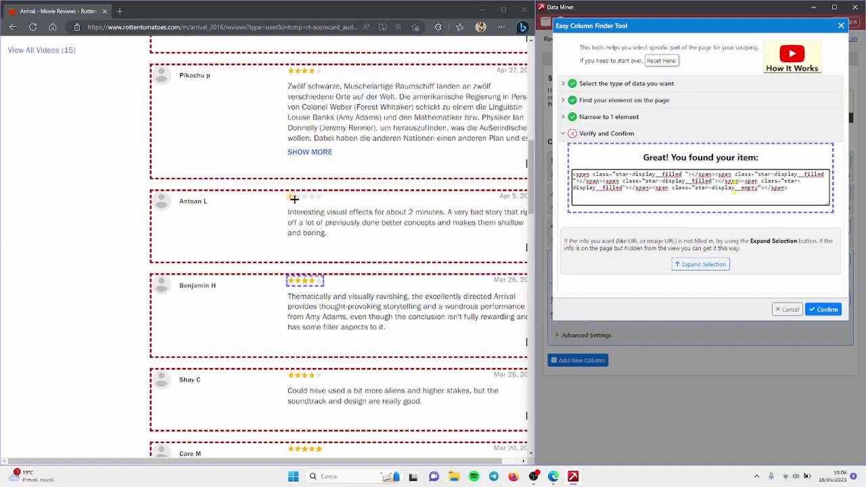
{"action": "key", "text": "c"}
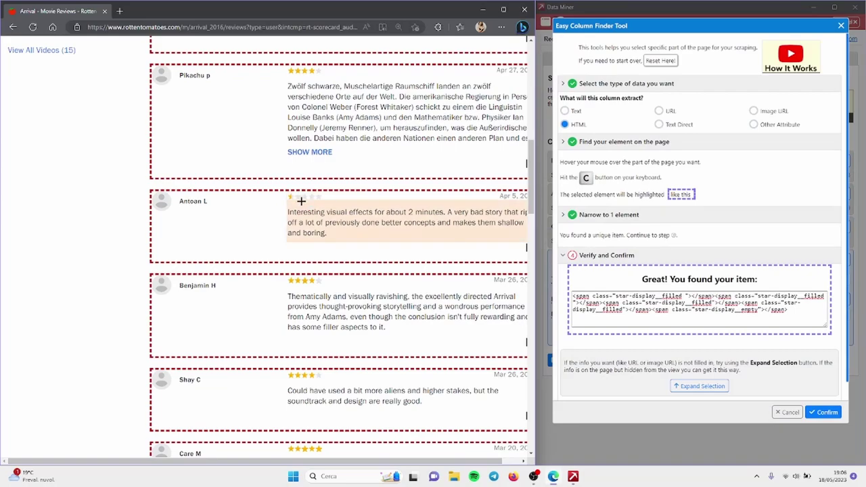
{"action": "double_click", "coordinate": [643, 296]}
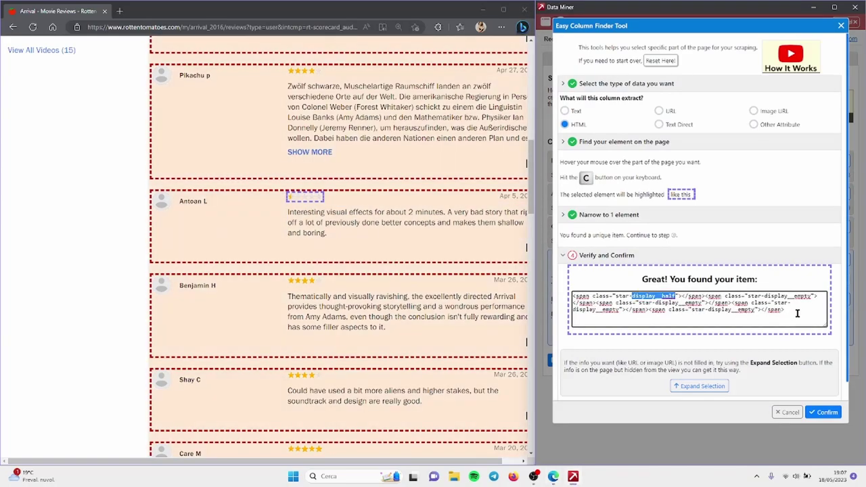
{"action": "left_click_drag", "start_coordinate": [794, 312], "coordinate": [566, 294]}
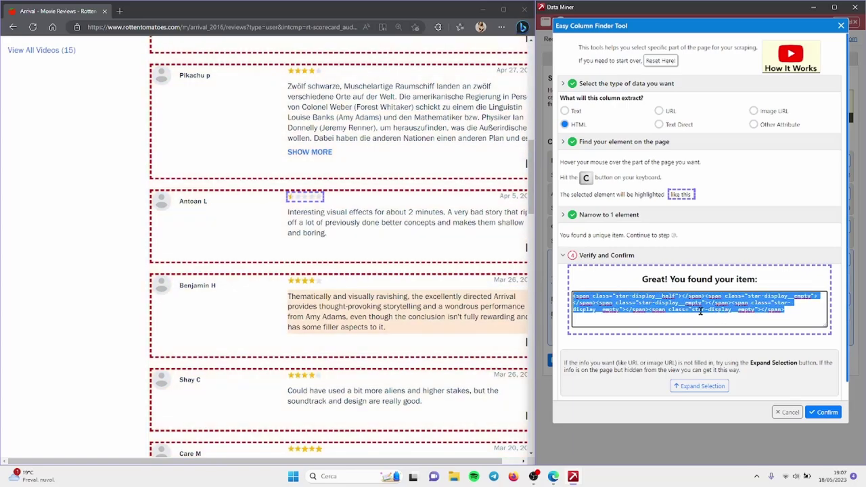
- Highlight the extracted half-star HTML and confirm the rating selection for the Voto column
{"action": "left_click", "coordinate": [681, 302]}
{"action": "left_click_drag", "start_coordinate": [804, 312], "coordinate": [572, 296]}
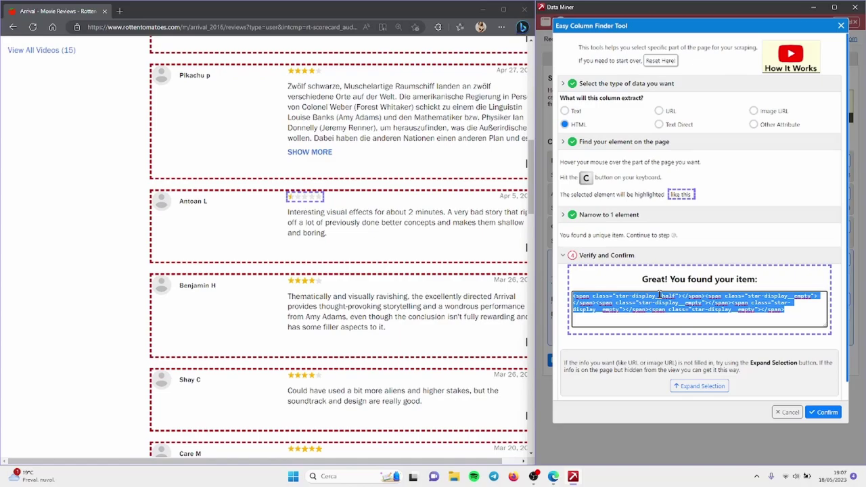
{"action": "left_click", "coordinate": [831, 417]}
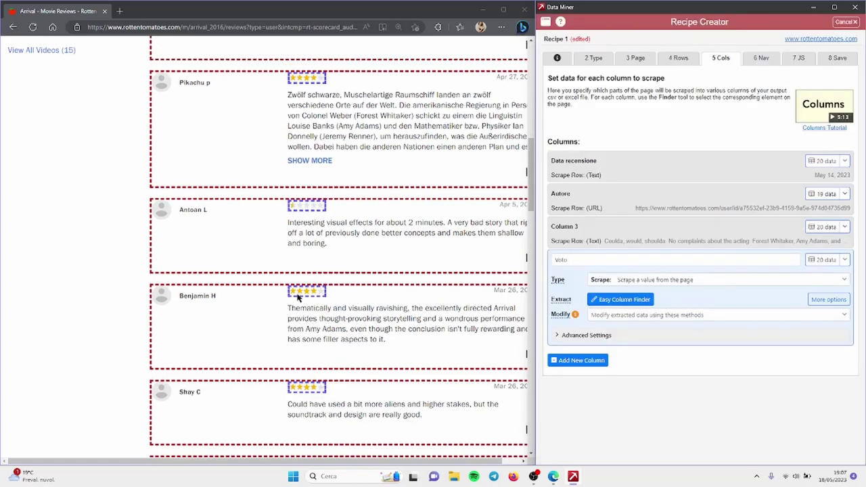
- Set the Next link below the last review as the recipe's next-page navigation element
{"action": "scroll", "coordinate": [305, 386], "scroll_direction": "down", "scroll_amount": 3}
{"action": "scroll", "coordinate": [306, 386], "scroll_direction": "down", "scroll_amount": 10}
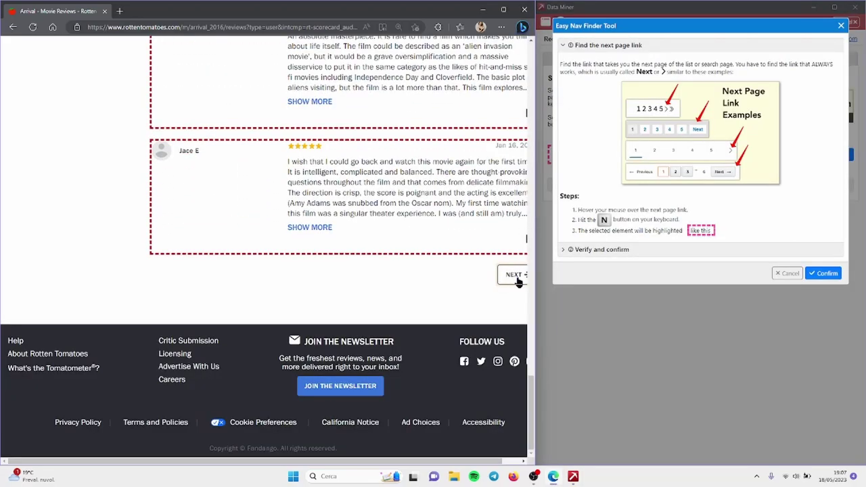
{"action": "key", "text": "n"}
- Name the recipe Rotten Tomatoes, save it, and load it for scraping in Data Miner
{"action": "left_click", "coordinate": [646, 115]}
{"action": "triple_click", "coordinate": [645, 115]}
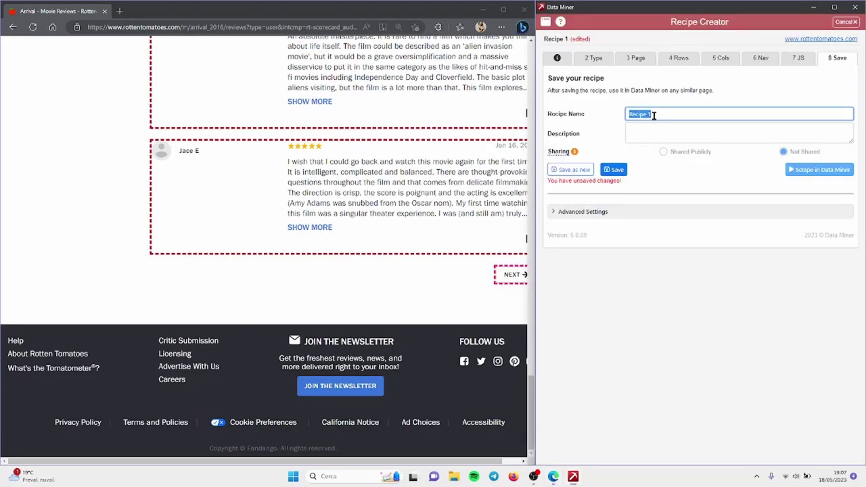
{"action": "type", "text": "Rotten Tomatoes"}
{"action": "left_click", "coordinate": [613, 169]}
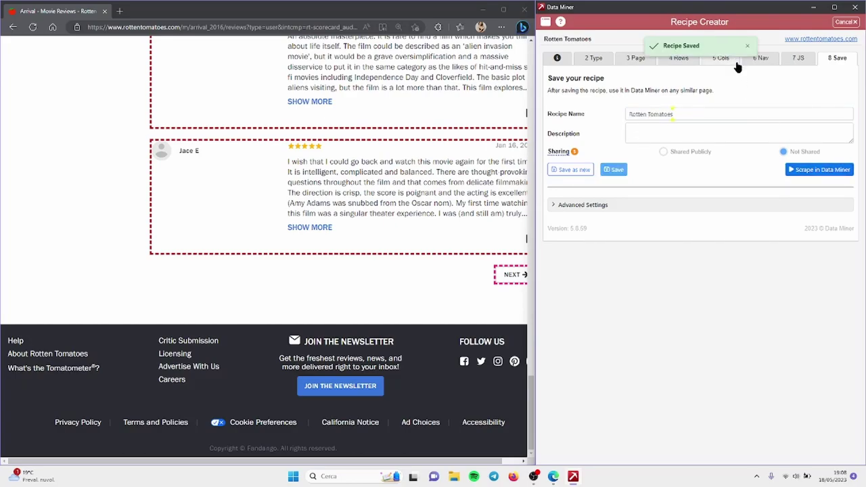
{"action": "left_click", "coordinate": [818, 174]}
- Compare the recipe preview rows with the reviews on the page to find the one missing its author
{"action": "scroll", "coordinate": [98, 209], "scroll_direction": "up", "scroll_amount": 1}
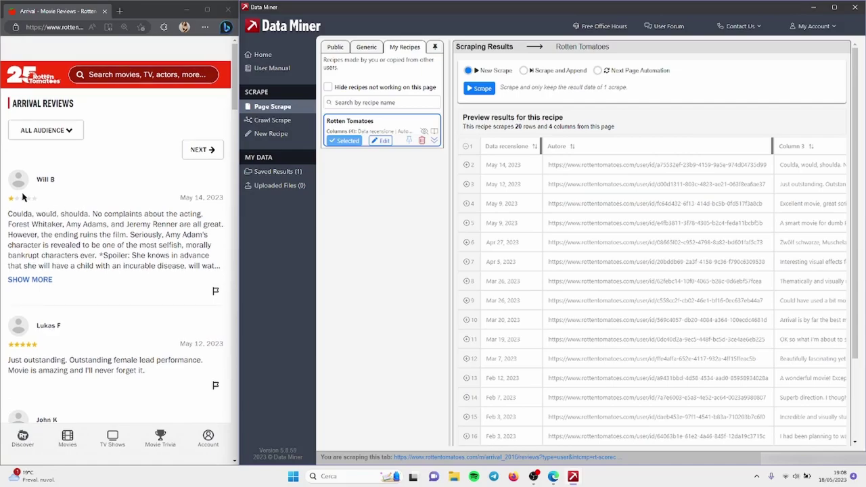
{"action": "scroll", "coordinate": [34, 211], "scroll_direction": "down", "scroll_amount": 2}
{"action": "scroll", "coordinate": [34, 211], "scroll_direction": "down", "scroll_amount": 10}
{"action": "scroll", "coordinate": [566, 392], "scroll_direction": "down", "scroll_amount": 3}
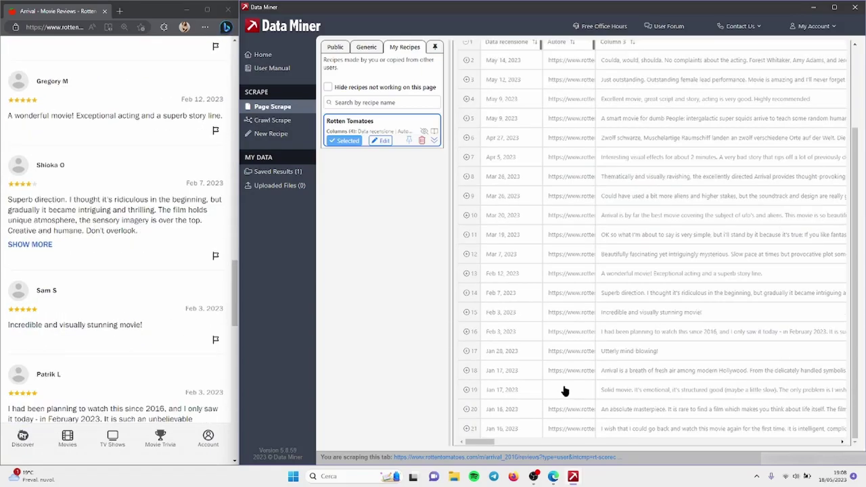
{"action": "scroll", "coordinate": [71, 357], "scroll_direction": "down", "scroll_amount": 10}
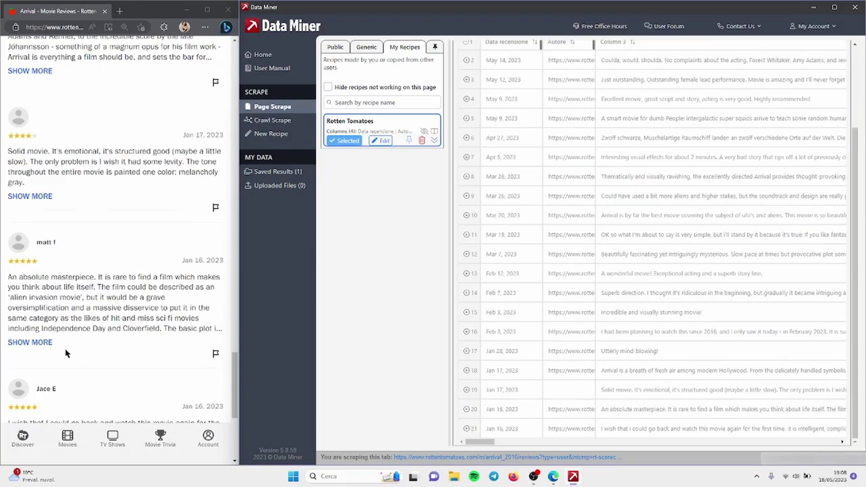
{"action": "scroll", "coordinate": [66, 353], "scroll_direction": "up", "scroll_amount": 3}
{"action": "scroll", "coordinate": [66, 352], "scroll_direction": "up", "scroll_amount": 4}
{"action": "scroll", "coordinate": [61, 284], "scroll_direction": "down", "scroll_amount": 2}
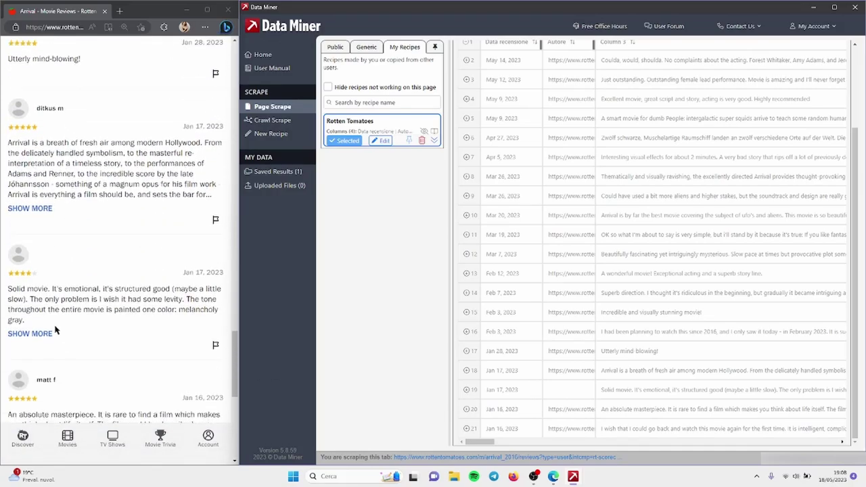
{"action": "left_click", "coordinate": [32, 292]}
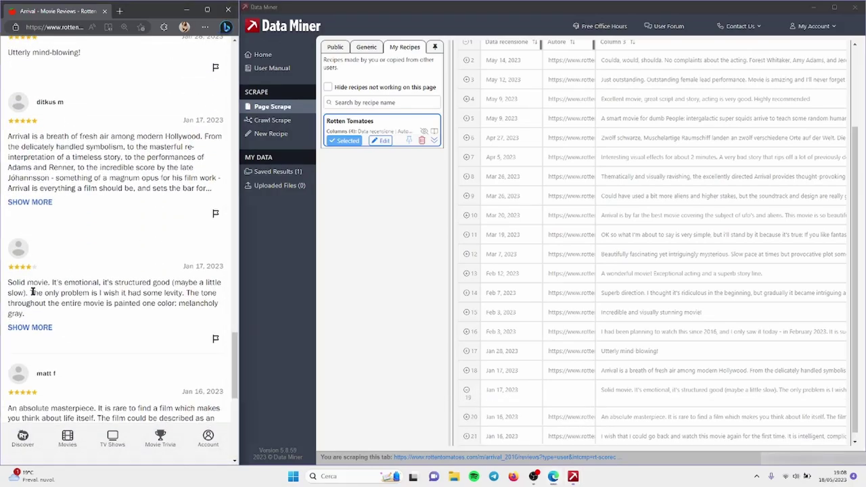
- Check the Voto preview at full window size, scrape with the Rotten Tomatoes recipe, and download the results
{"action": "left_click", "coordinate": [832, 8]}
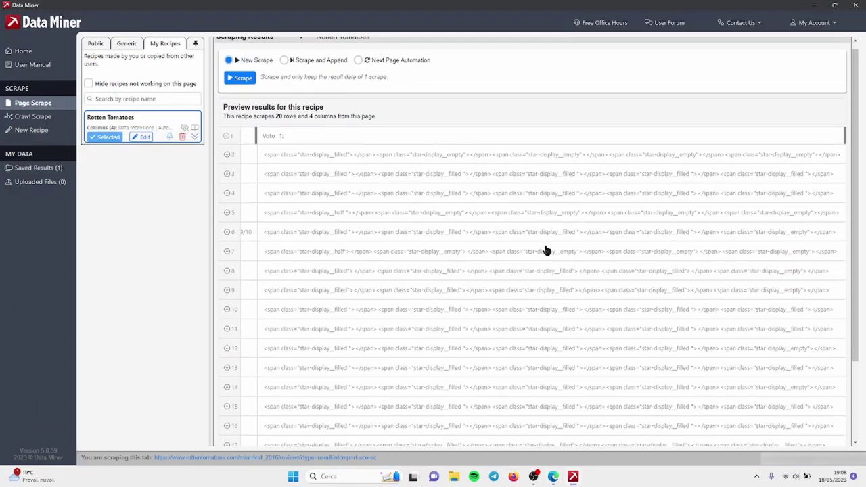
{"action": "scroll", "coordinate": [546, 249], "scroll_direction": "left", "scroll_amount": 5}
{"action": "scroll", "coordinate": [547, 250], "scroll_direction": "left", "scroll_amount": 8}
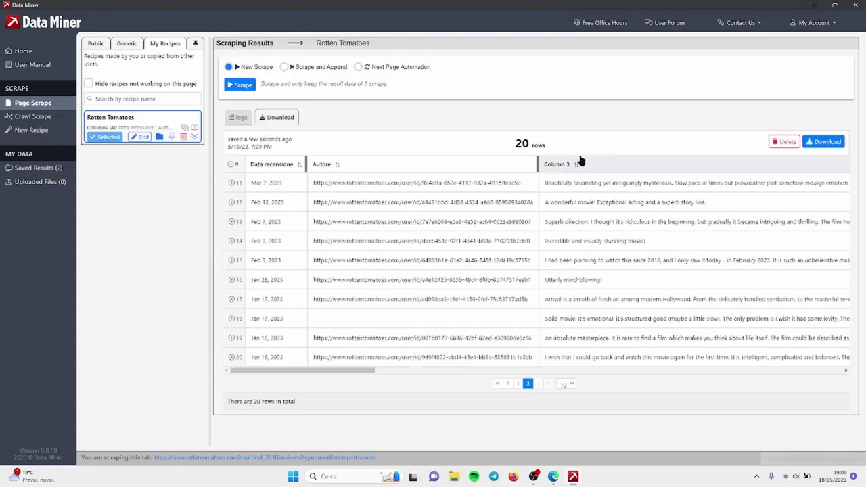
{"action": "left_click_drag", "start_coordinate": [515, 143], "coordinate": [549, 145]}
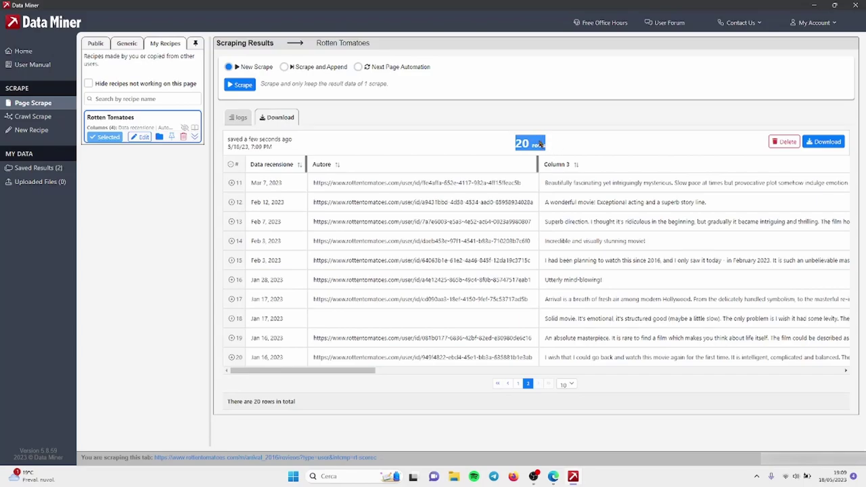
{"action": "left_click", "coordinate": [809, 148]}
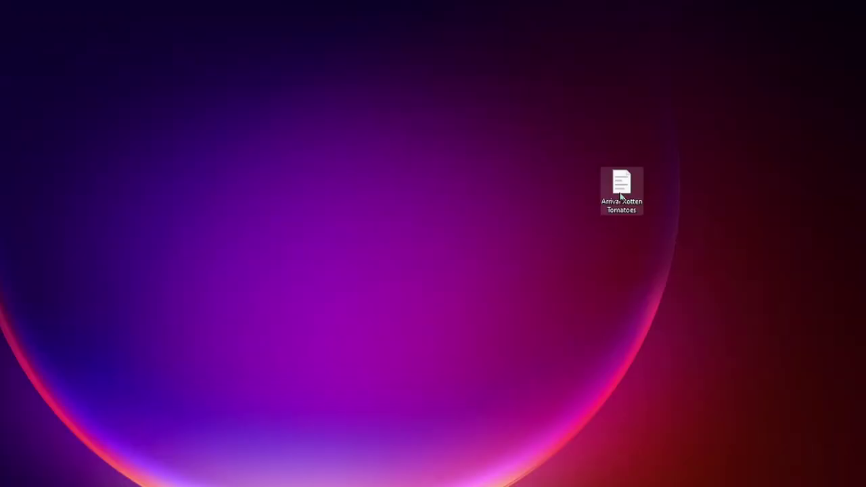
- Open the Arrival Rotten Tomatoes file from the desktop in Excel and select the Voto header cell
{"action": "right_click", "coordinate": [621, 195]}
{"action": "mouse_move", "coordinate": [646, 248]}
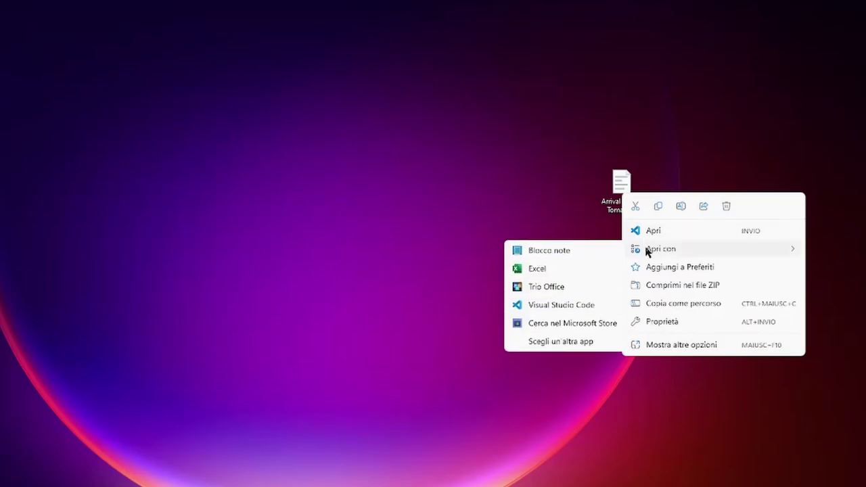
{"action": "left_click", "coordinate": [556, 270]}
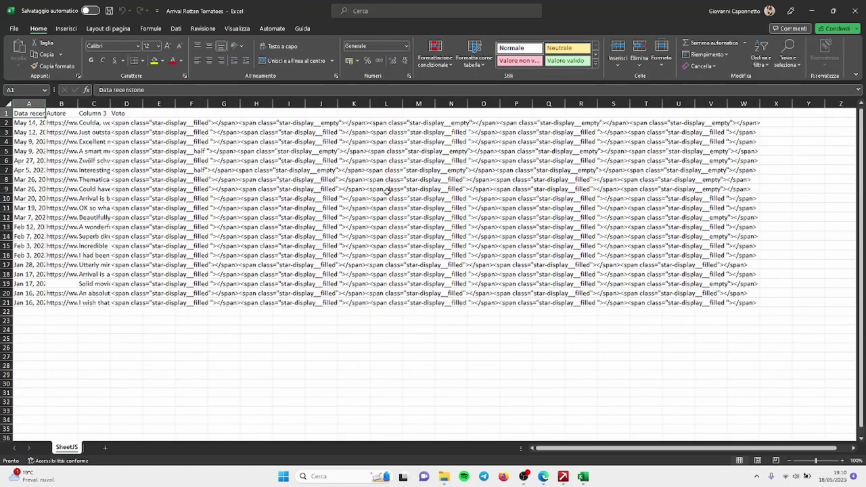
{"action": "left_click", "coordinate": [121, 123]}
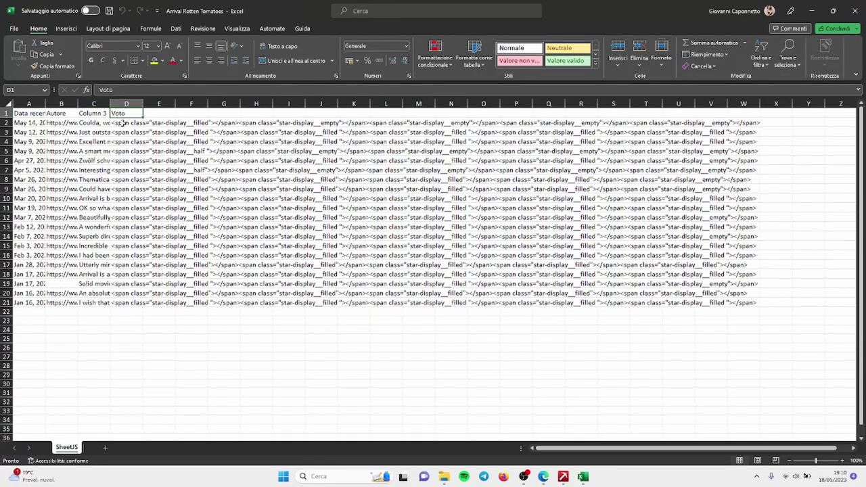
- Replace every <span class="star-display__filled "></span> tag, copied from cell D21, with 1 throughout the sheet
{"action": "left_click", "coordinate": [125, 302]}
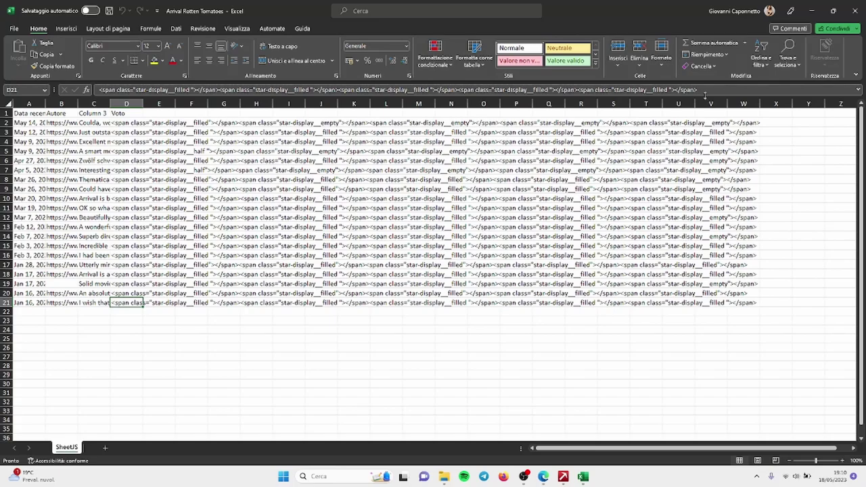
{"action": "left_click", "coordinate": [787, 54]}
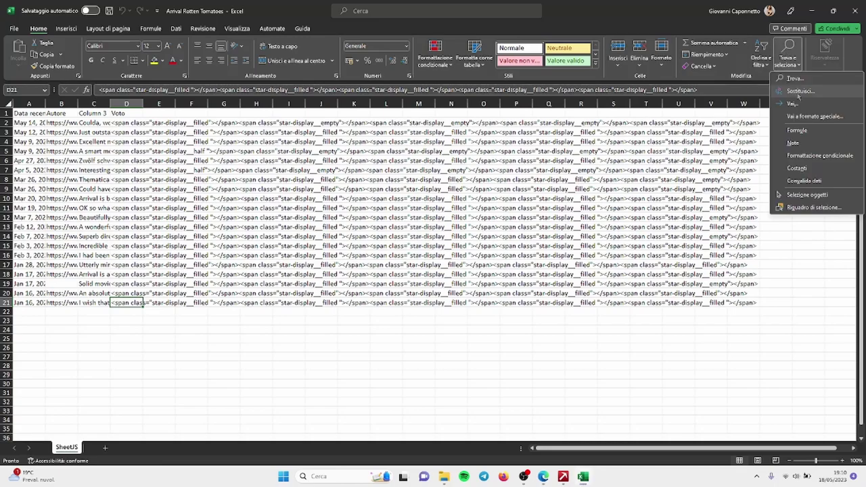
{"action": "left_click", "coordinate": [813, 97]}
{"action": "left_click_drag", "start_coordinate": [229, 198], "coordinate": [326, 308]}
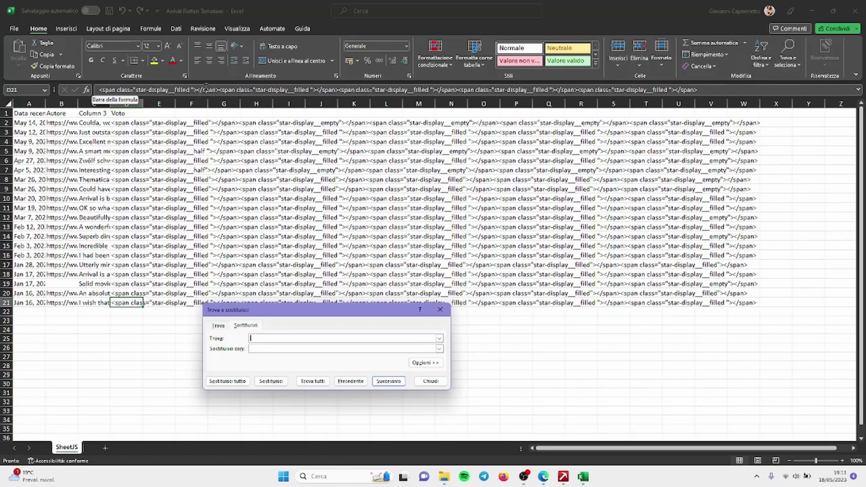
{"action": "left_click", "coordinate": [99, 90]}
{"action": "left_click_drag", "start_coordinate": [99, 90], "coordinate": [219, 90]}
{"action": "key", "text": "ctrl+c"}
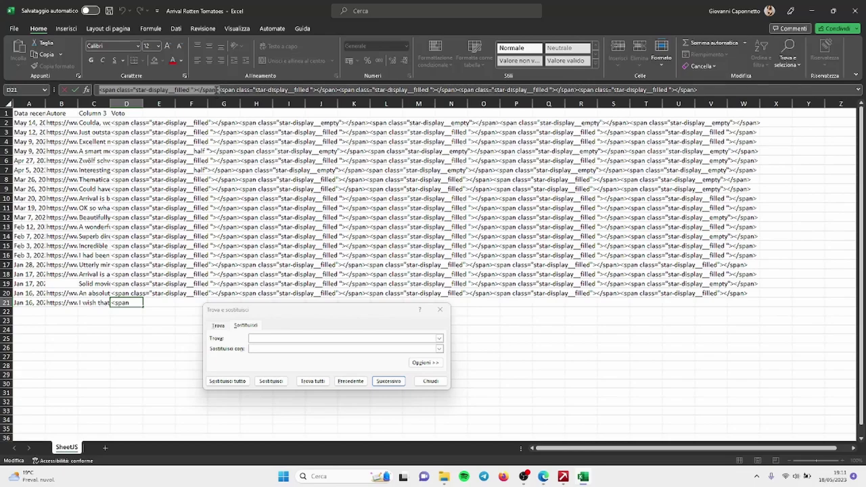
{"action": "left_click", "coordinate": [274, 340]}
{"action": "key", "text": "ctrl+v"}
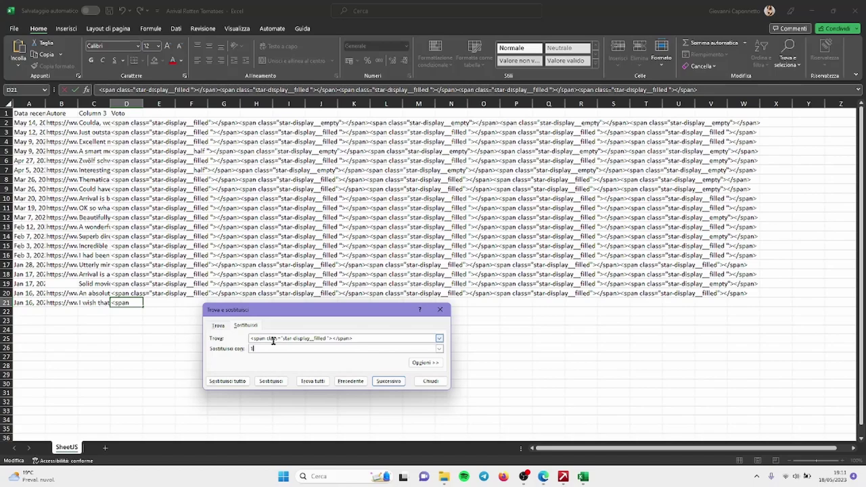
{"action": "left_click", "coordinate": [242, 381]}
{"action": "key", "text": "Return"}
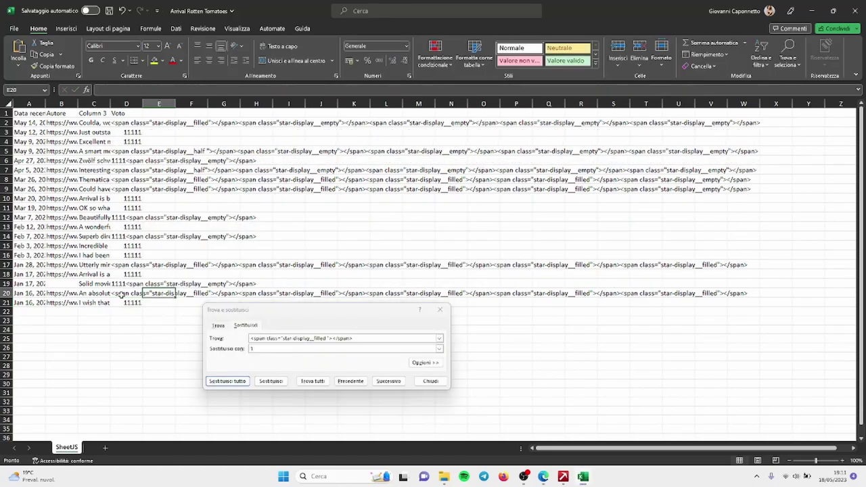
- Replace every filled-star tag without the trailing space, taken from cell D20, with 1 and close the replace dialog
{"action": "left_click", "coordinate": [119, 295]}
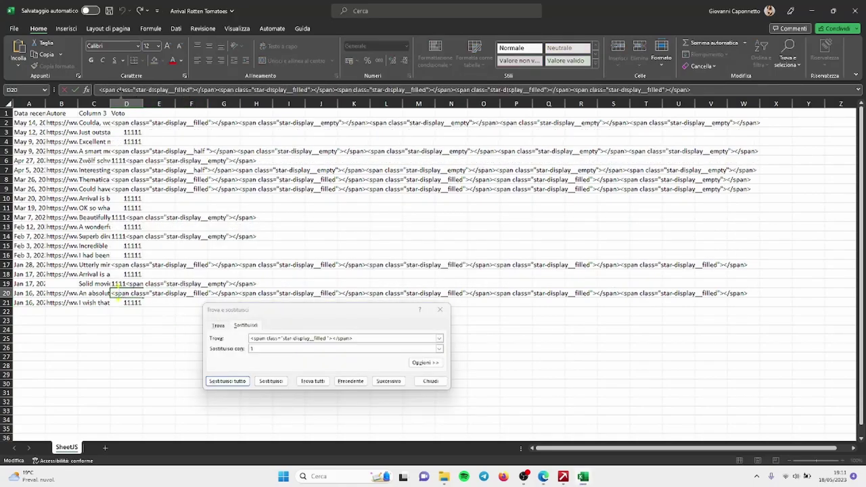
{"action": "key", "text": "Return"}
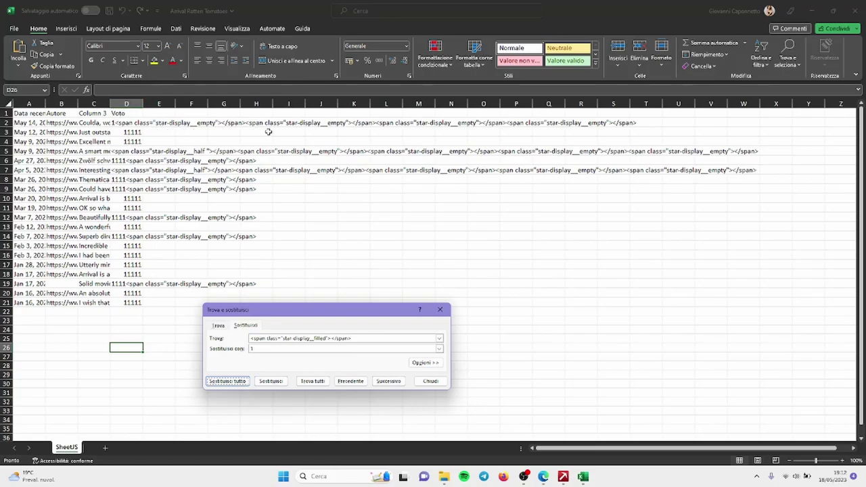
{"action": "key", "text": "Escape"}
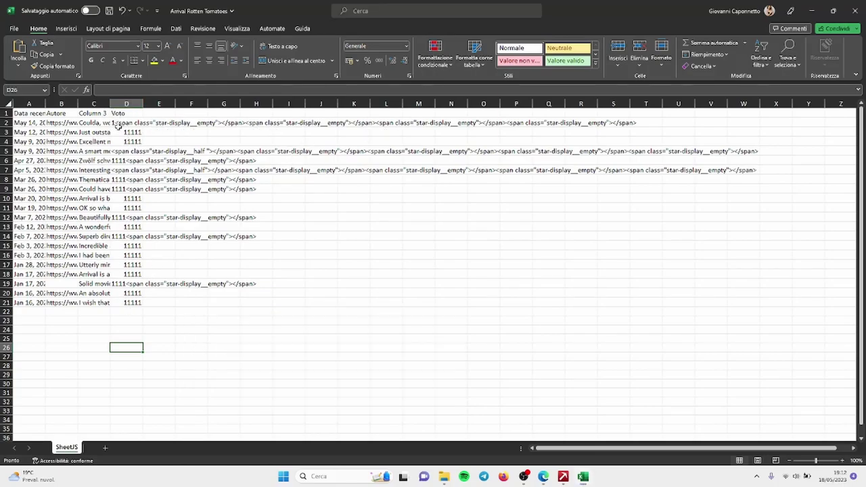
- Remove every <span class="star-display__empty"></span> tag, taken from cell D2, by replacing all occurrences with nothing
{"action": "left_click", "coordinate": [217, 122]}
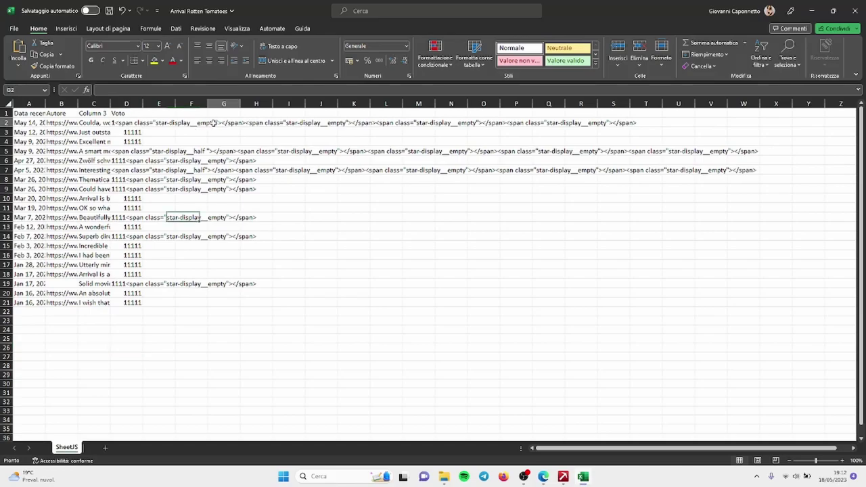
{"action": "left_click", "coordinate": [116, 123]}
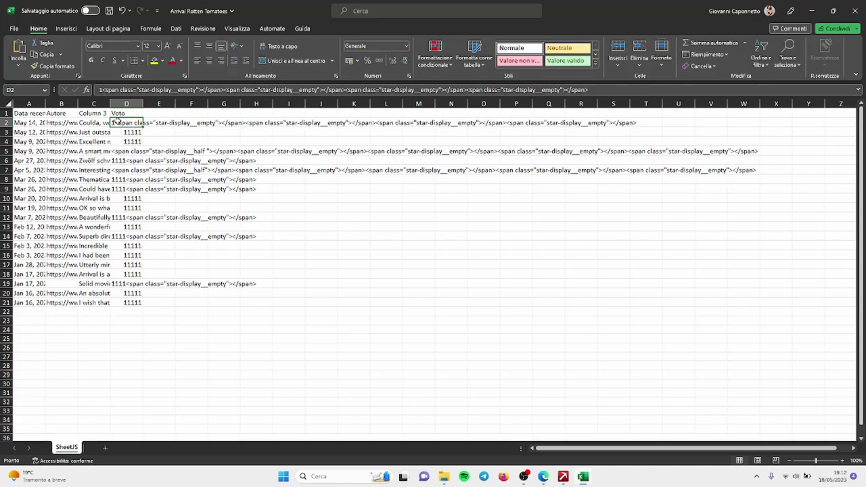
{"action": "left_click_drag", "start_coordinate": [100, 89], "coordinate": [223, 89]}
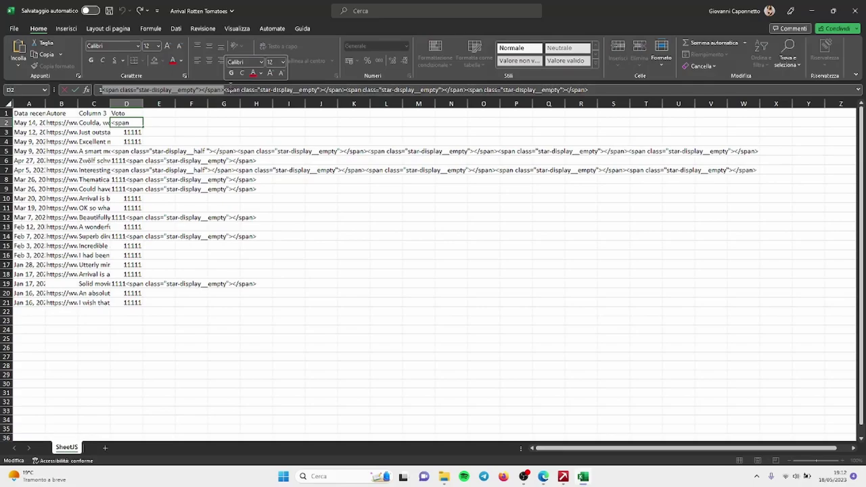
{"action": "key", "text": "ctrl+h"}
{"action": "left_click", "coordinate": [302, 358]}
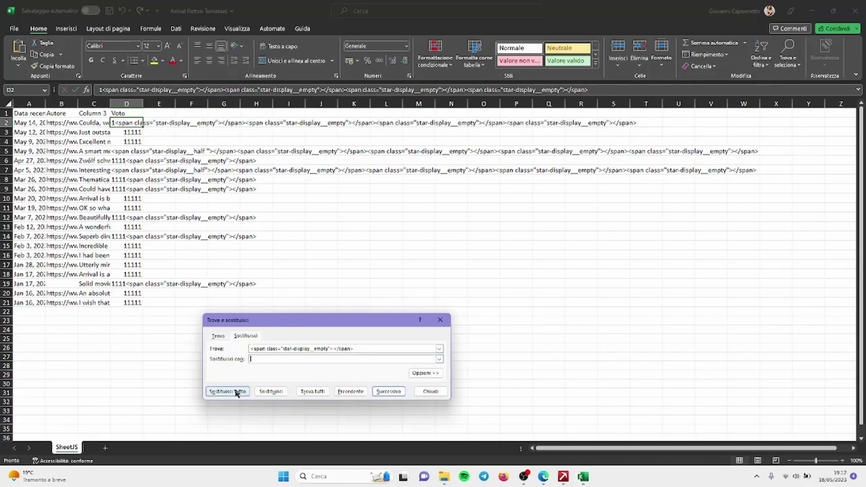
{"action": "left_click", "coordinate": [227, 392]}
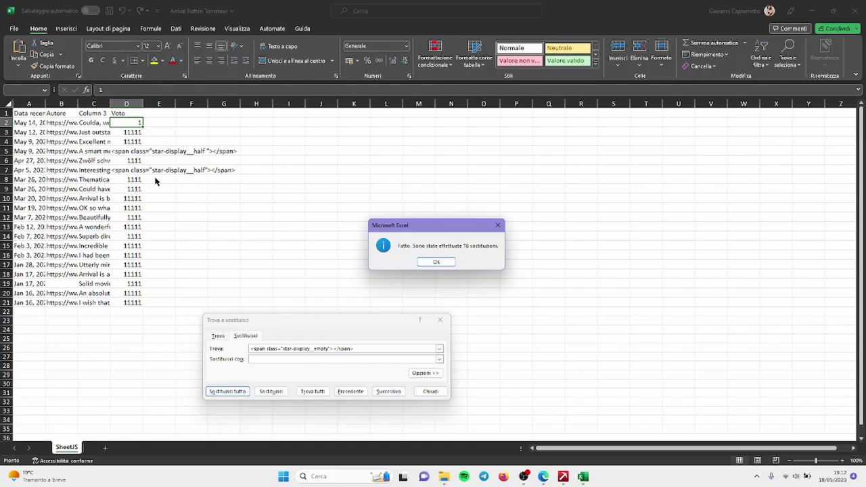
{"action": "key", "text": "Return"}
- Replace both variants of the star-display__half span tag, with and without the trailing space, with .5 in the Voto column
{"action": "left_click", "coordinate": [210, 153]}
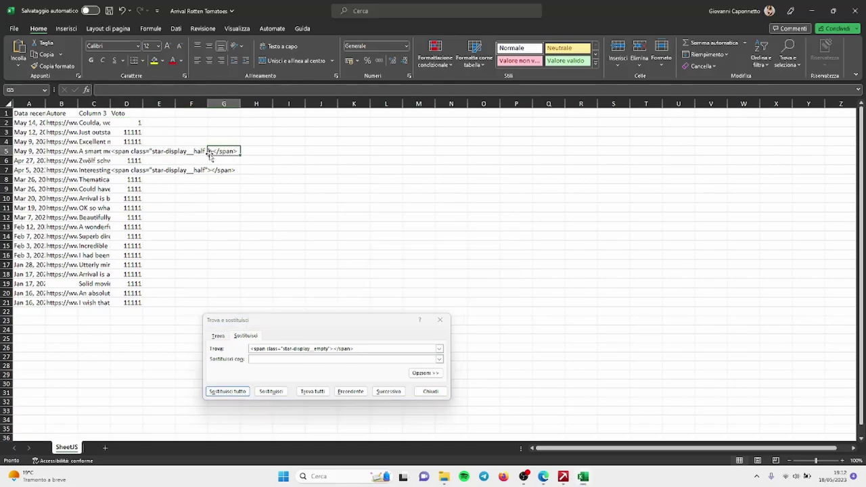
{"action": "left_click", "coordinate": [128, 151]}
{"action": "left_click", "coordinate": [215, 89]}
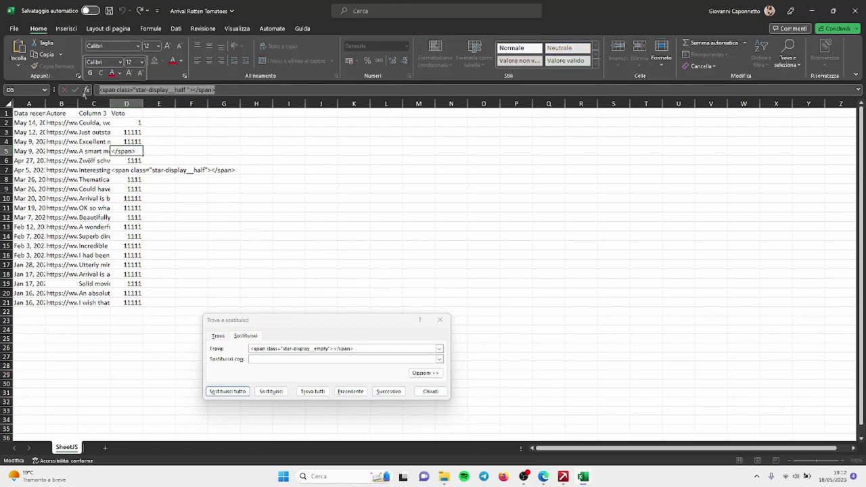
{"action": "key", "text": "ctrl+c"}
{"action": "left_click", "coordinate": [208, 350]}
{"action": "key", "text": "ctrl+v"}
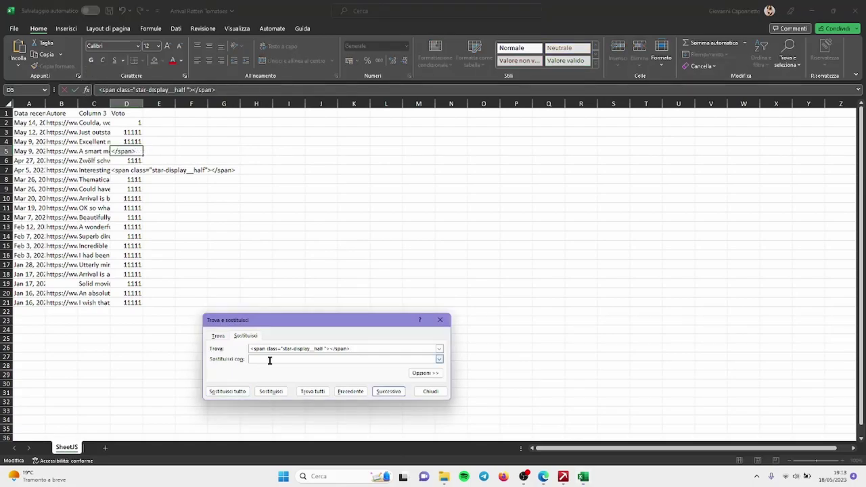
{"action": "type", "text": ".5"}
{"action": "left_click", "coordinate": [226, 392]}
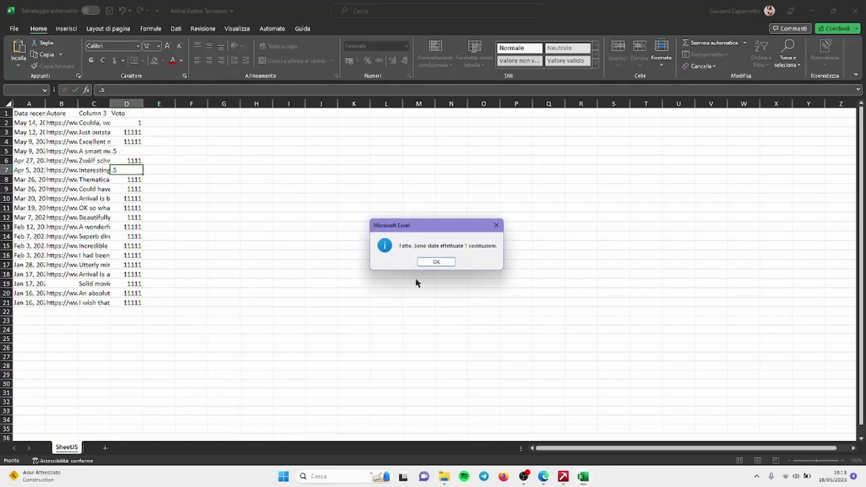
- Finish the replacement, close the replace dialog and open Voto cell D3 for editing
{"action": "left_click", "coordinate": [446, 263]}
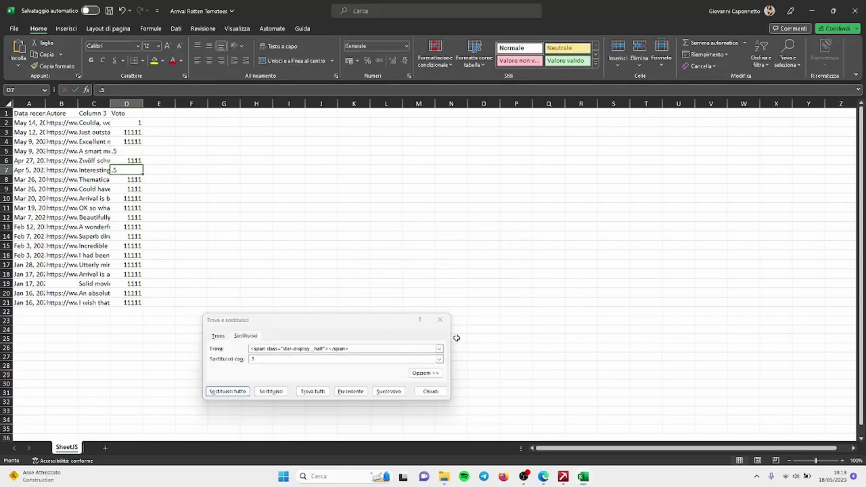
{"action": "left_click", "coordinate": [442, 321]}
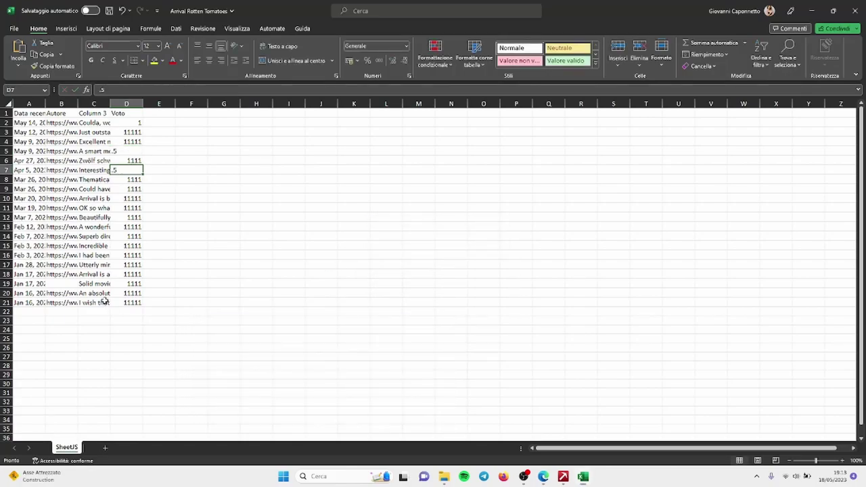
{"action": "double_click", "coordinate": [138, 133]}
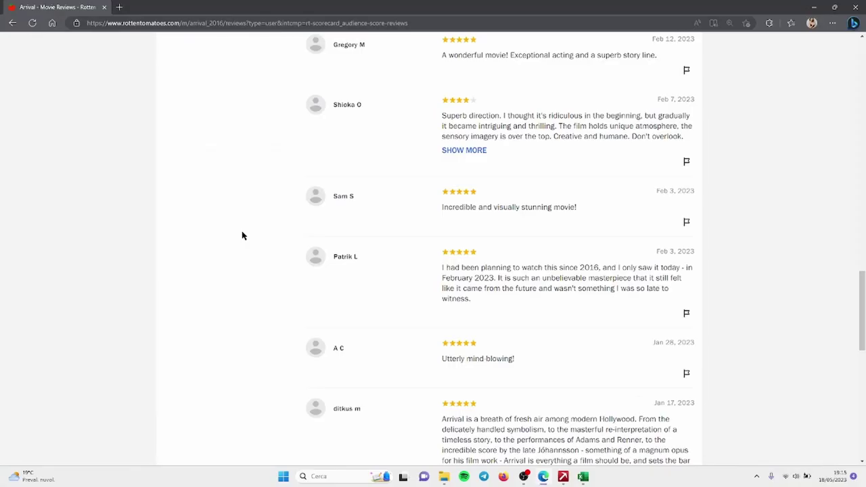
{"action": "scroll", "coordinate": [242, 234], "scroll_direction": "up", "scroll_amount": 15}
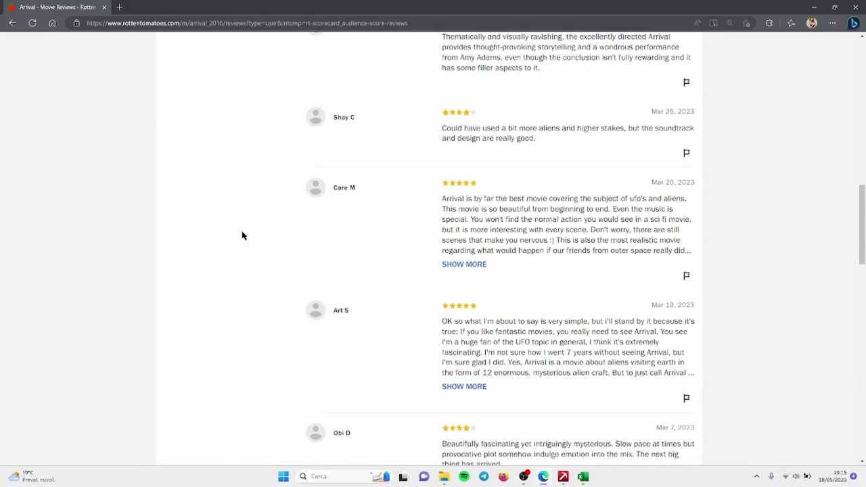
{"action": "scroll", "coordinate": [243, 234], "scroll_direction": "up", "scroll_amount": 8}
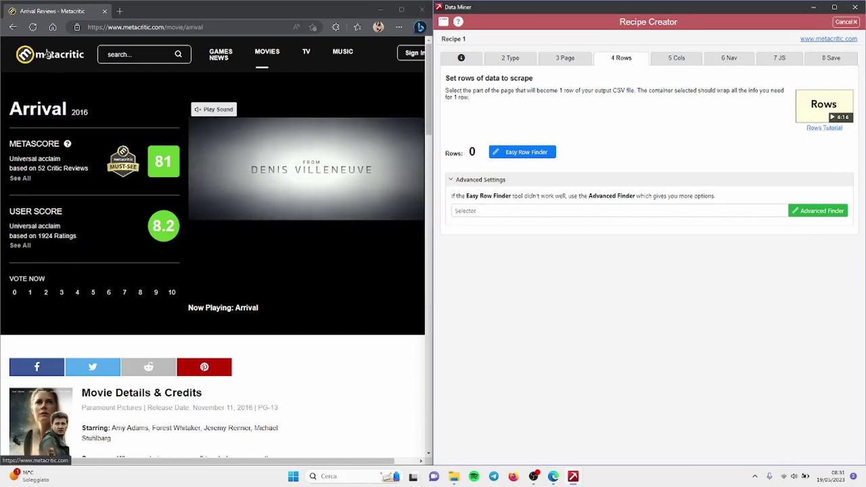
- Open Arrival's Metacritic user reviews and mark the first two reviews as the row pattern with the Easy Row Finder
{"action": "left_click", "coordinate": [46, 225]}
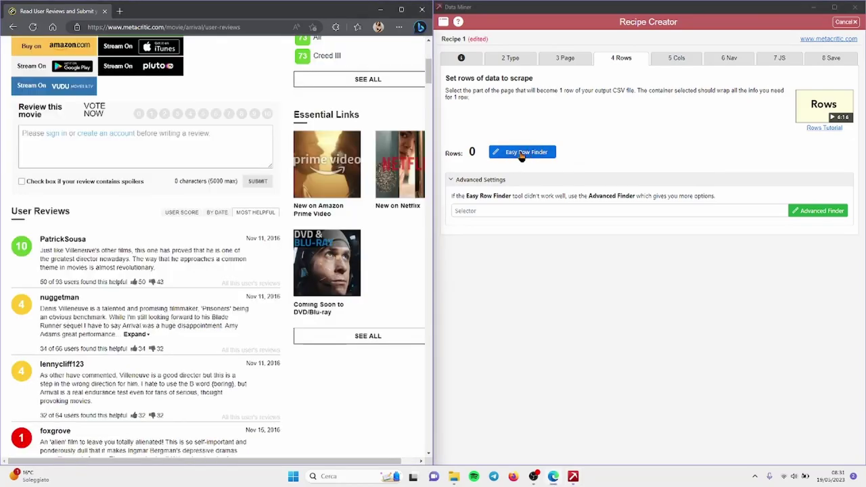
{"action": "left_click", "coordinate": [522, 153]}
{"action": "key", "text": "1"}
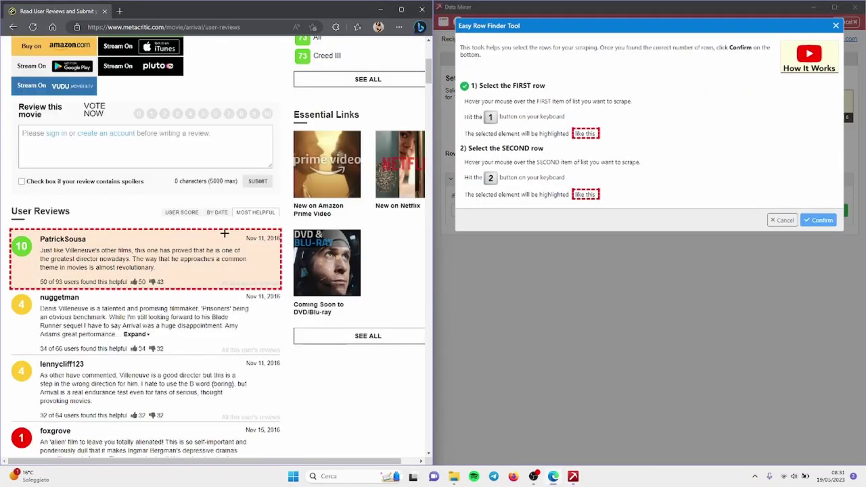
{"action": "key", "text": "2"}
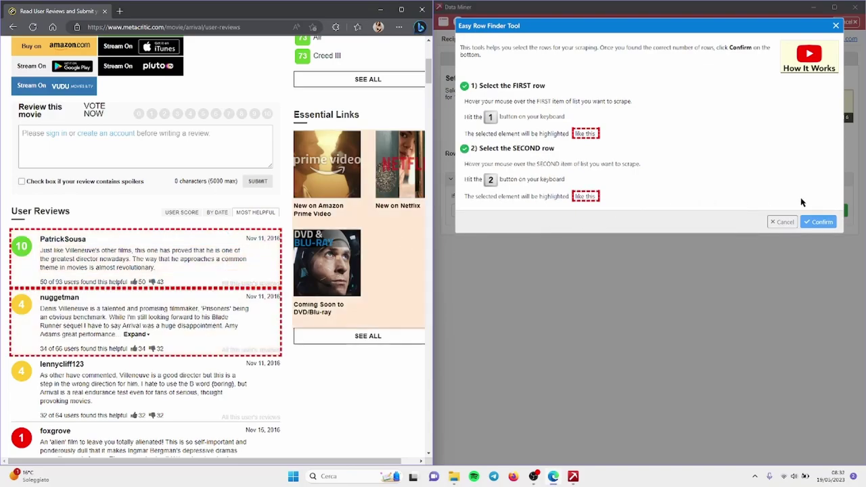
{"action": "scroll", "coordinate": [203, 284], "scroll_direction": "down", "scroll_amount": 1}
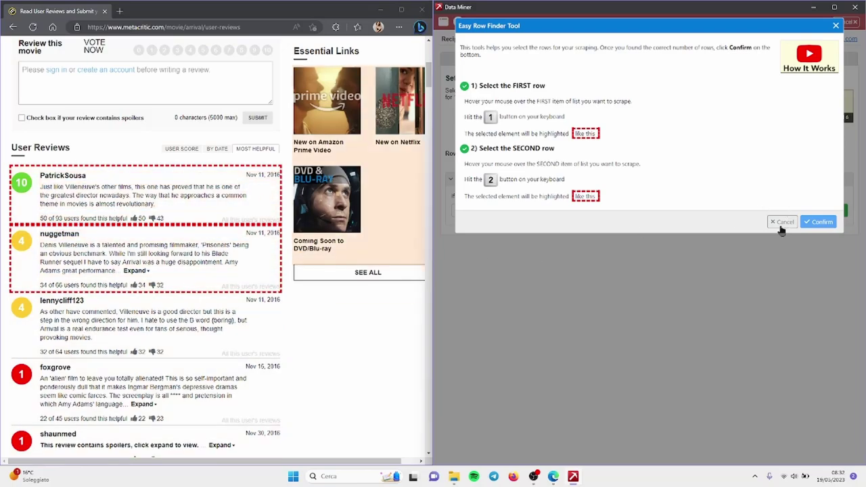
{"action": "scroll", "coordinate": [159, 256], "scroll_direction": "up", "scroll_amount": 1}
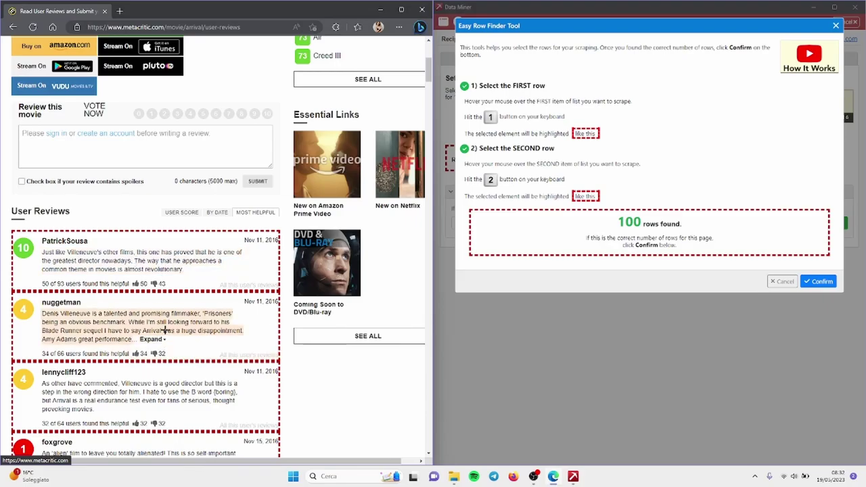
- Check the outlined rows down the user review list and confirm the row selection
{"action": "scroll", "coordinate": [155, 324], "scroll_direction": "down", "scroll_amount": 10}
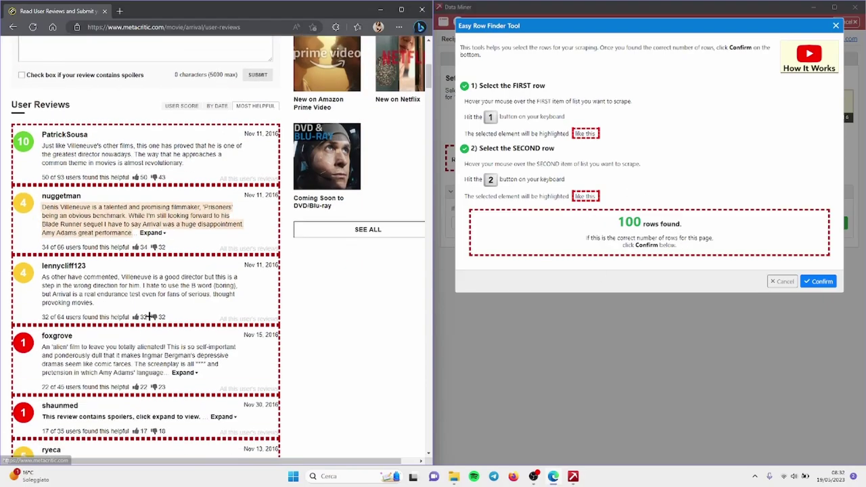
{"action": "scroll", "coordinate": [152, 313], "scroll_direction": "down", "scroll_amount": 20}
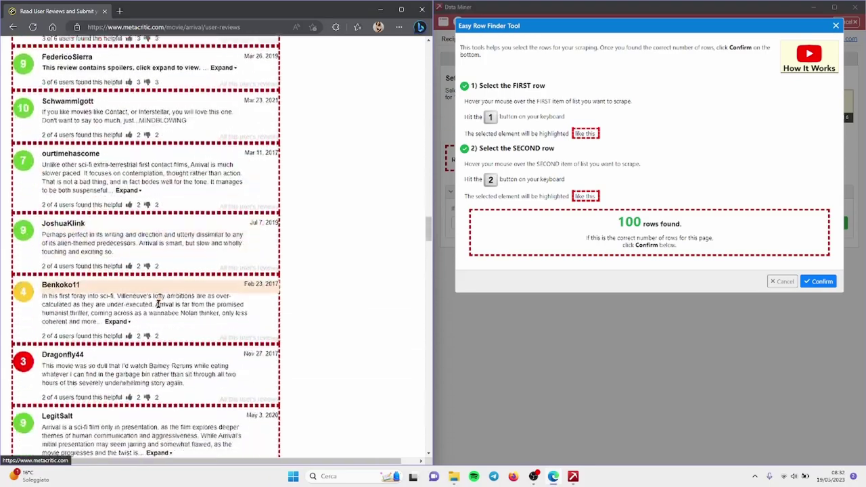
{"action": "scroll", "coordinate": [159, 302], "scroll_direction": "down", "scroll_amount": 15}
{"action": "key", "text": "Return"}
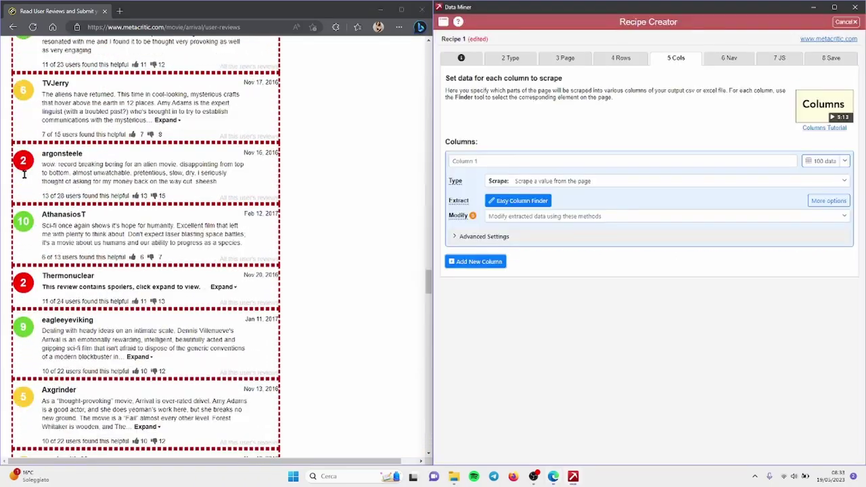
- Name the first column Voto and extract a green review score circle as text with the Easy Column Finder
{"action": "scroll", "coordinate": [24, 174], "scroll_direction": "up", "scroll_amount": 20}
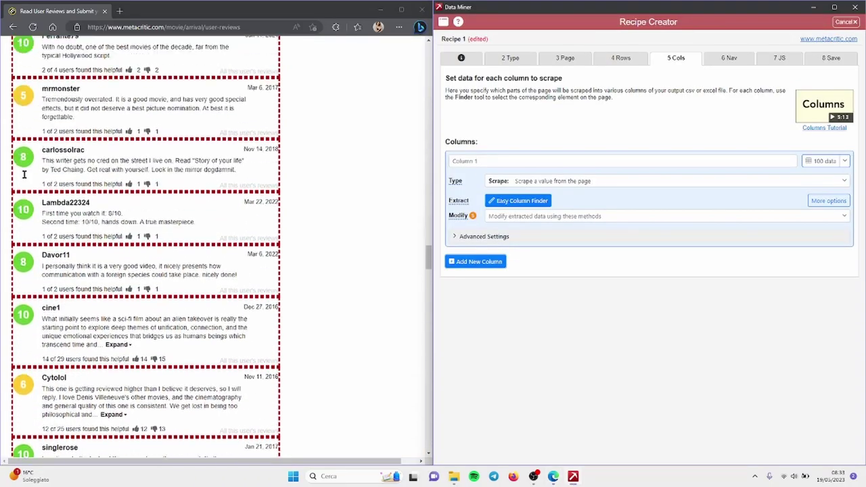
{"action": "scroll", "coordinate": [24, 174], "scroll_direction": "up", "scroll_amount": 5}
{"action": "type", "text": "Voto"}
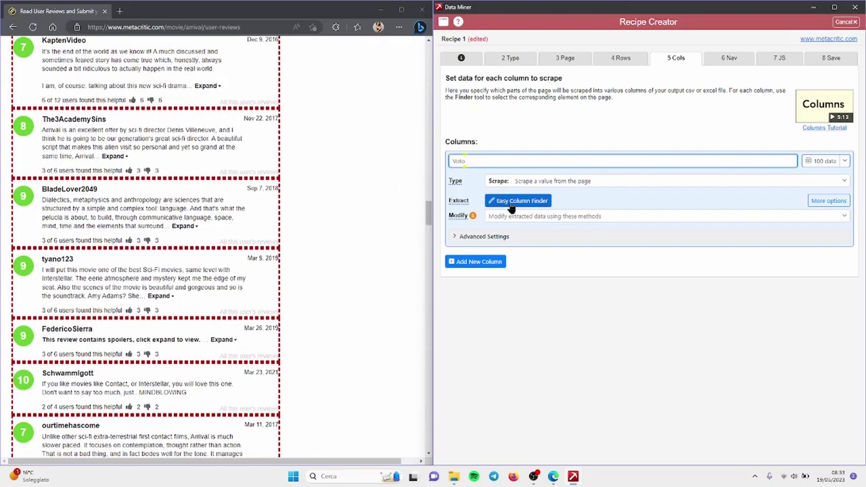
{"action": "left_click", "coordinate": [514, 202]}
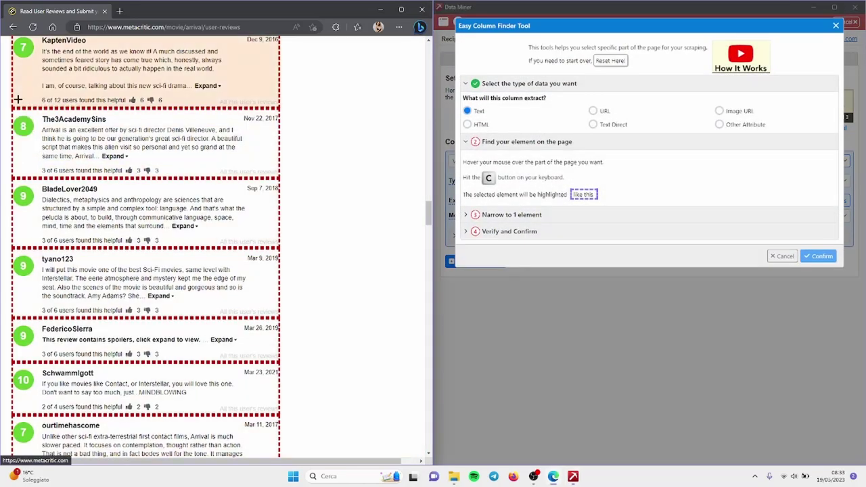
{"action": "key", "text": "c"}
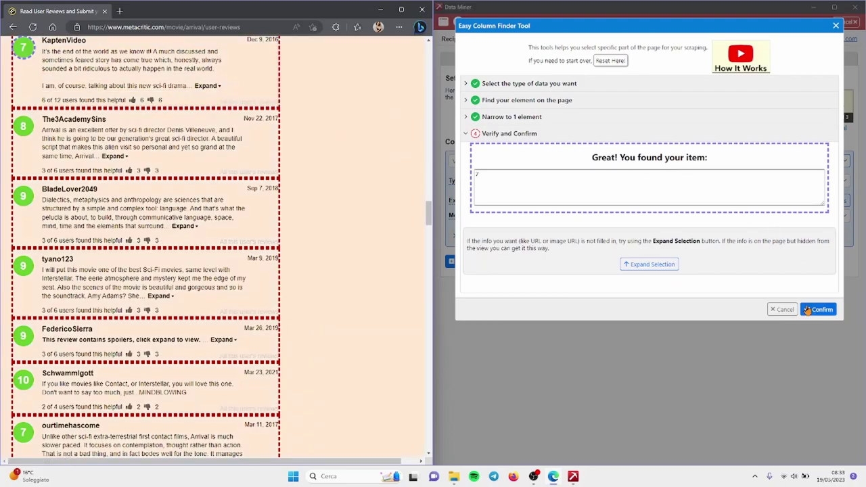
{"action": "left_click", "coordinate": [818, 309]}
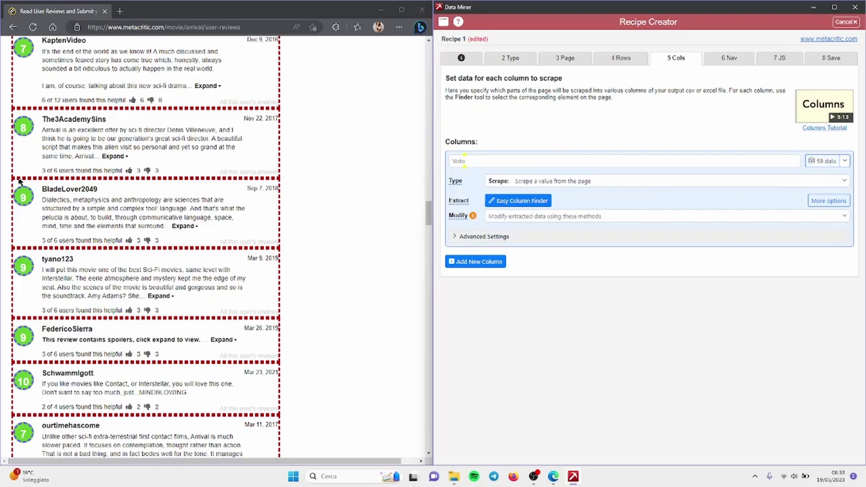
- Examine which green, yellow and red score circles down the review list are captured by the Voto column
{"action": "scroll", "coordinate": [32, 217], "scroll_direction": "down", "scroll_amount": 5}
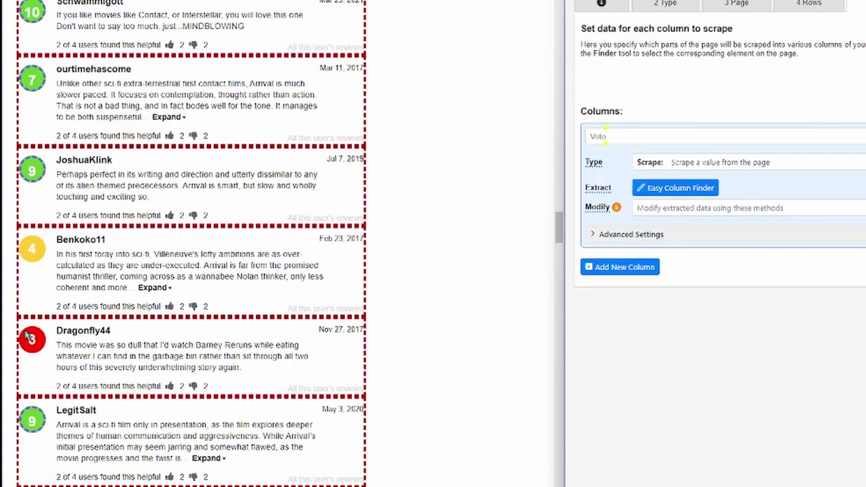
{"action": "scroll", "coordinate": [40, 315], "scroll_direction": "down", "scroll_amount": 5}
{"action": "scroll", "coordinate": [40, 315], "scroll_direction": "up", "scroll_amount": 6}
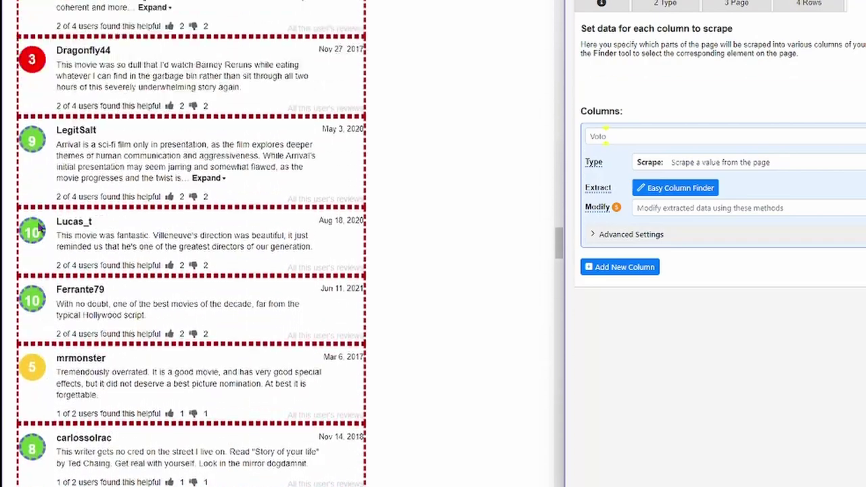
{"action": "scroll", "coordinate": [40, 229], "scroll_direction": "down", "scroll_amount": 10}
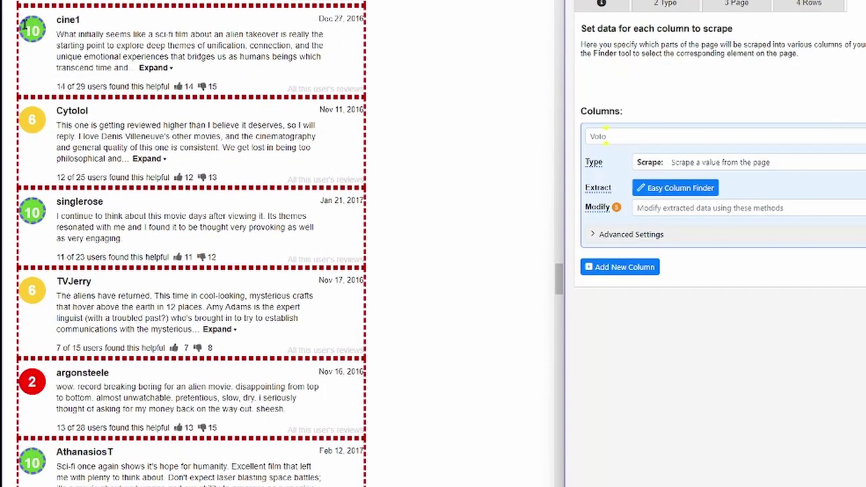
{"action": "scroll", "coordinate": [49, 338], "scroll_direction": "down", "scroll_amount": 5}
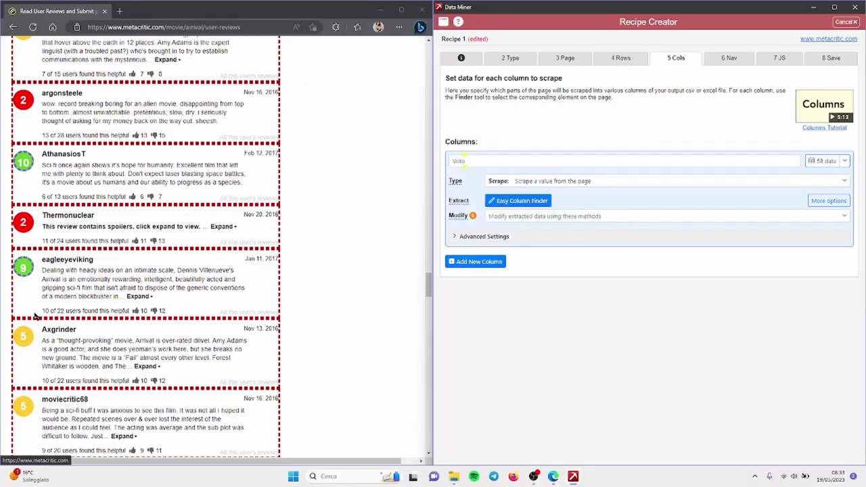
{"action": "scroll", "coordinate": [36, 316], "scroll_direction": "down", "scroll_amount": 5}
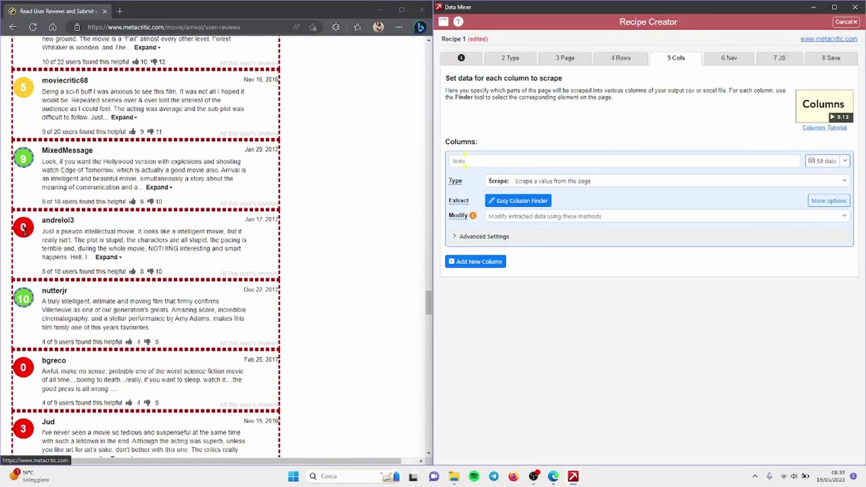
{"action": "scroll", "coordinate": [35, 365], "scroll_direction": "down", "scroll_amount": 10}
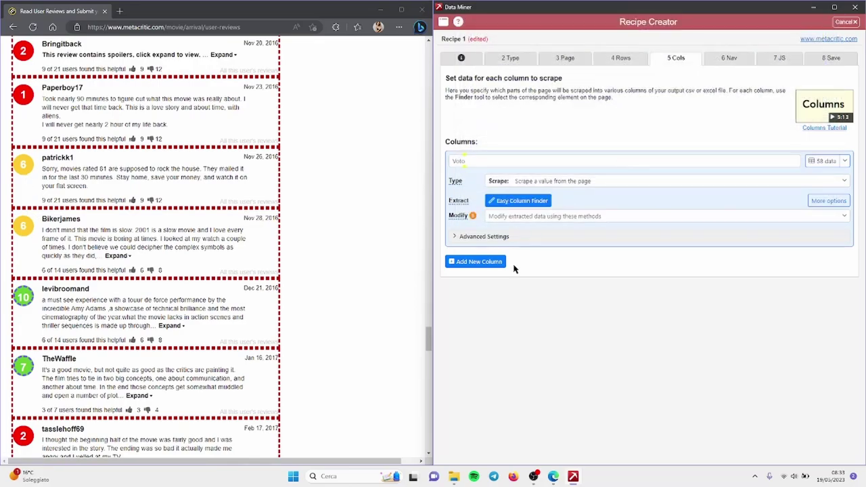
- Retarget the Voto column to a yellow score circle with the Easy Column Finder and check the highlighted scores
{"action": "left_click", "coordinate": [530, 200]}
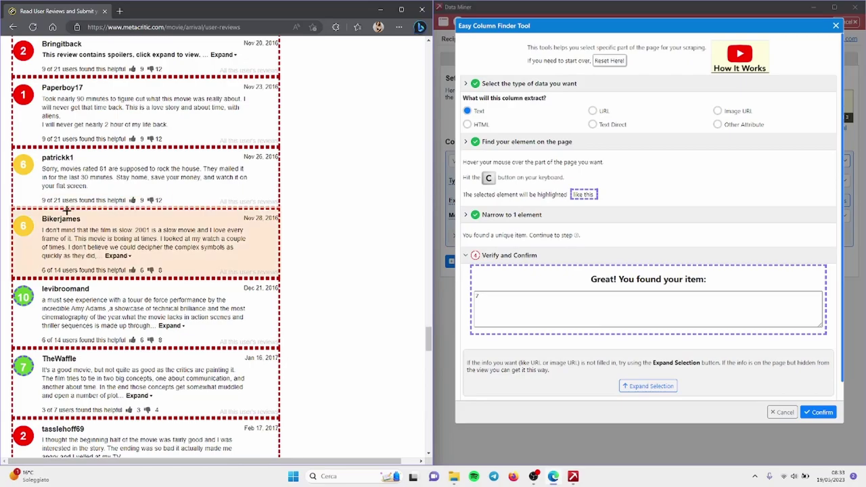
{"action": "key", "text": "Return"}
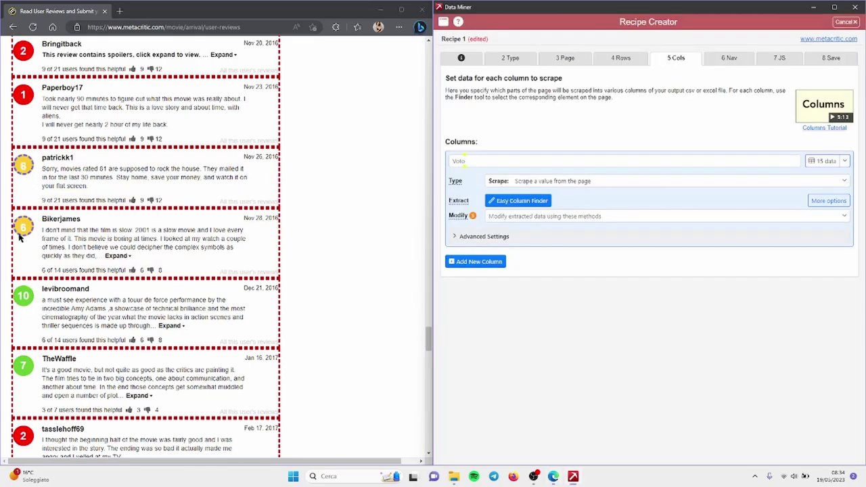
{"action": "scroll", "coordinate": [19, 237], "scroll_direction": "up", "scroll_amount": 8}
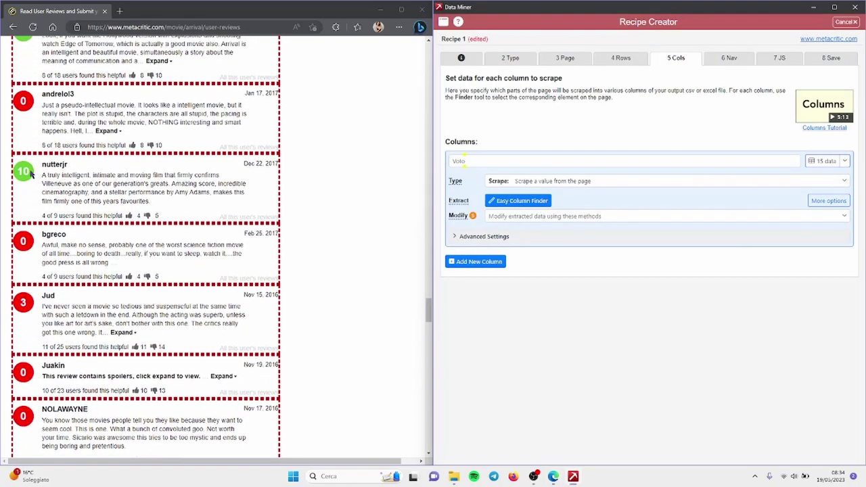
{"action": "scroll", "coordinate": [24, 192], "scroll_direction": "up", "scroll_amount": 1}
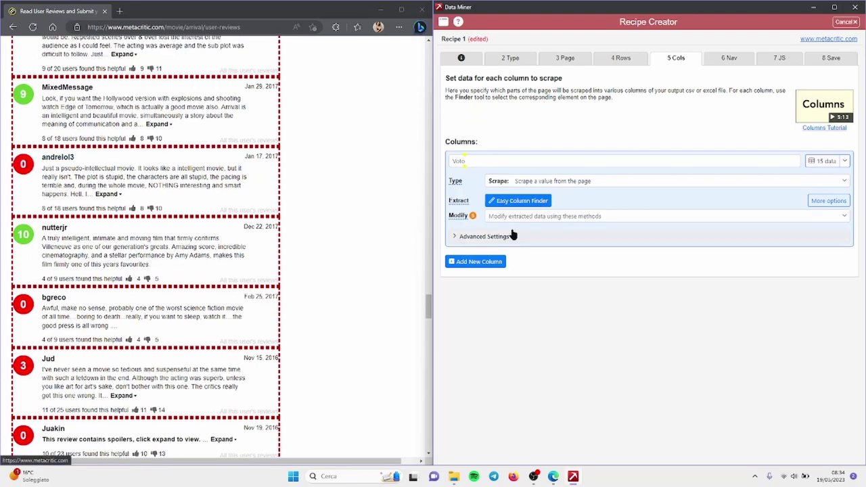
- Open the Advanced Finder for the Voto column's selector and capture a red 0 score circle as the element
{"action": "left_click", "coordinate": [595, 246]}
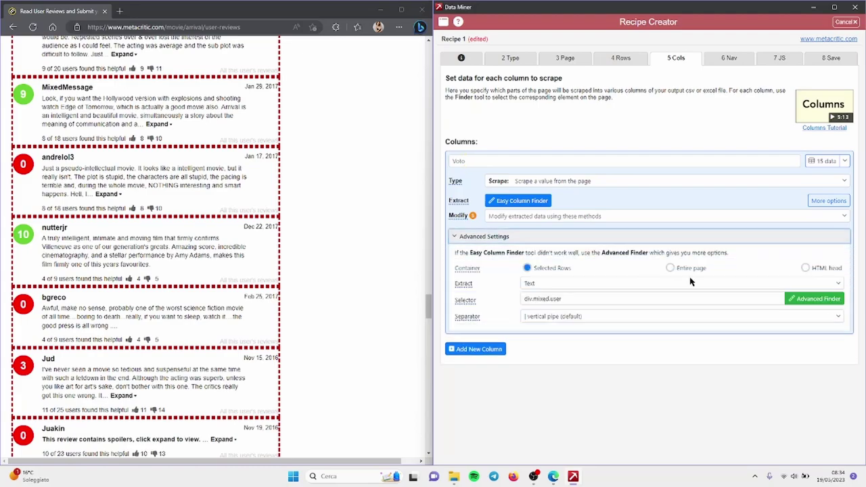
{"action": "left_click", "coordinate": [817, 299]}
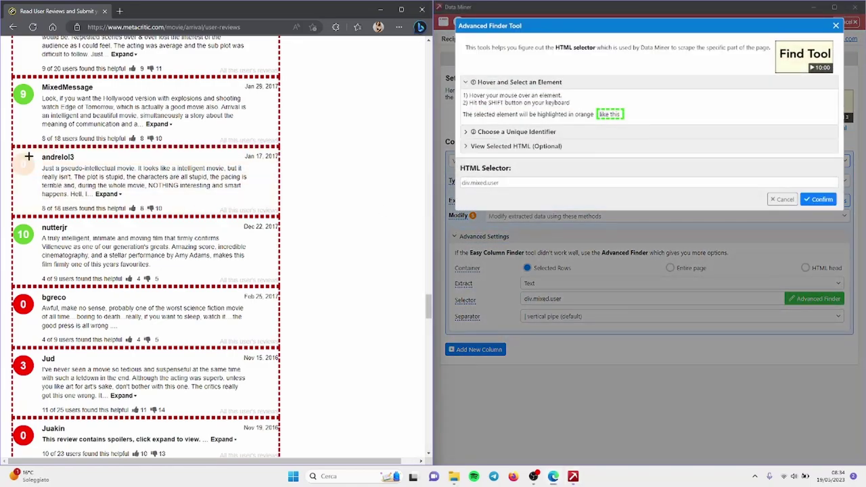
{"action": "key", "text": "shift"}
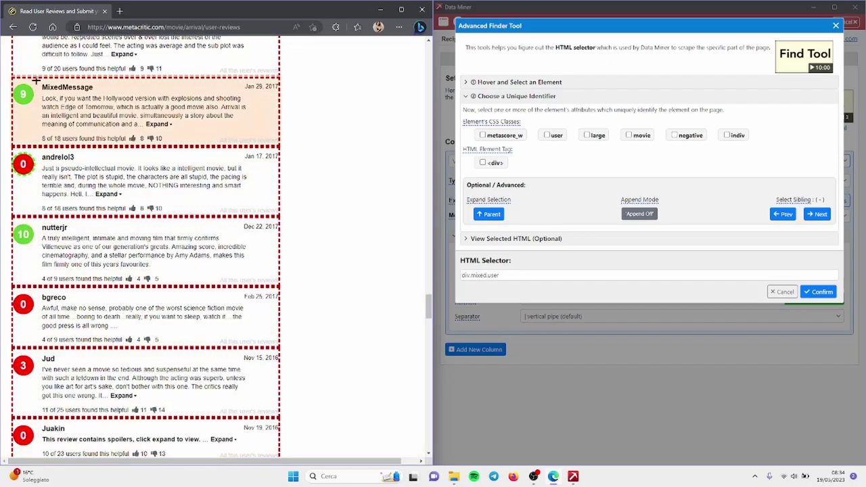
- Capture the green 10 score circle of the first user review as the Advanced Finder's element instead
{"action": "scroll", "coordinate": [36, 81], "scroll_direction": "up", "scroll_amount": 5}
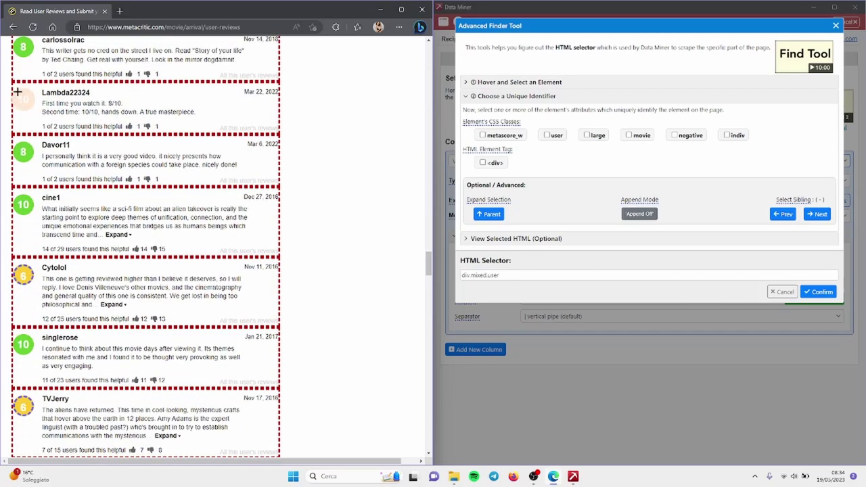
{"action": "scroll", "coordinate": [23, 256], "scroll_direction": "down", "scroll_amount": 5}
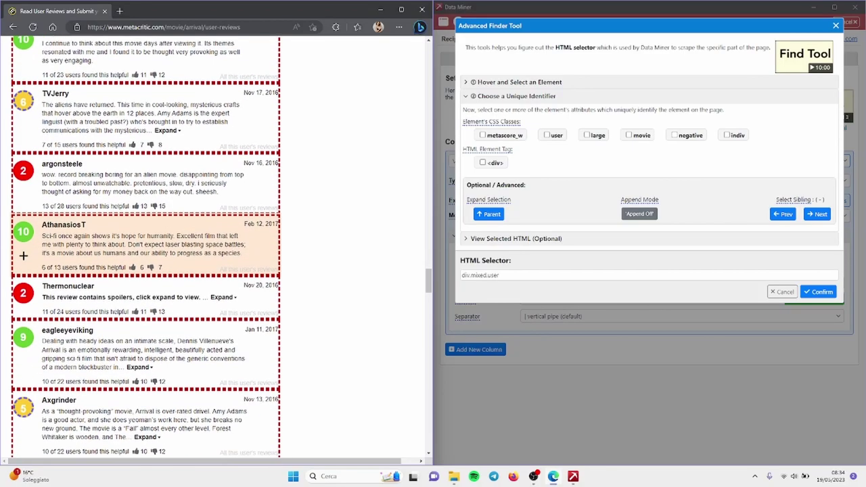
{"action": "left_click_drag", "start_coordinate": [429, 281], "coordinate": [419, 52]}
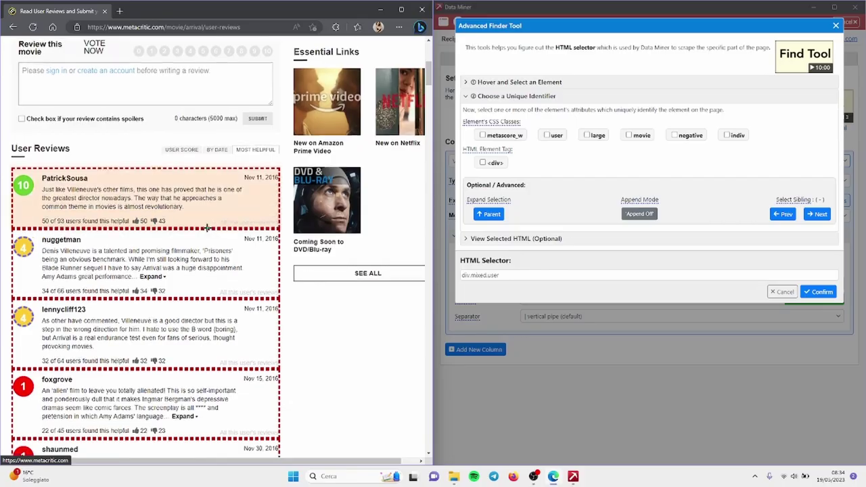
{"action": "scroll", "coordinate": [207, 228], "scroll_direction": "down", "scroll_amount": 4}
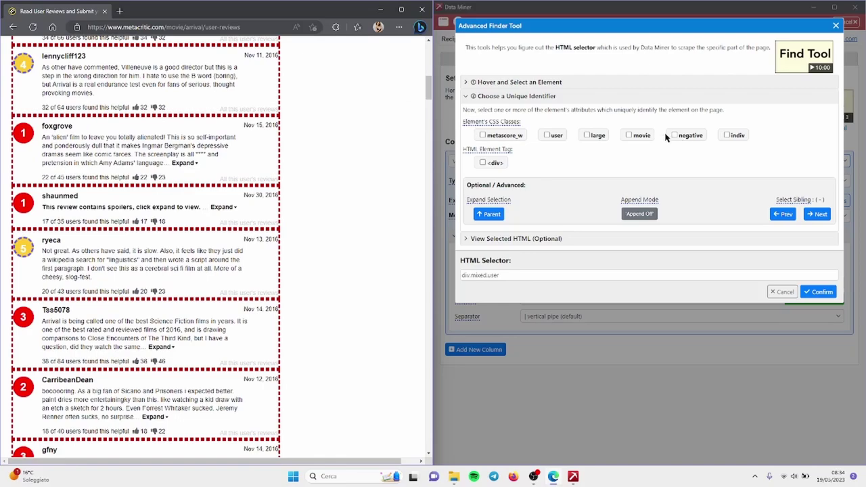
{"action": "scroll", "coordinate": [202, 271], "scroll_direction": "down", "scroll_amount": 5}
{"action": "scroll", "coordinate": [203, 271], "scroll_direction": "up", "scroll_amount": 4}
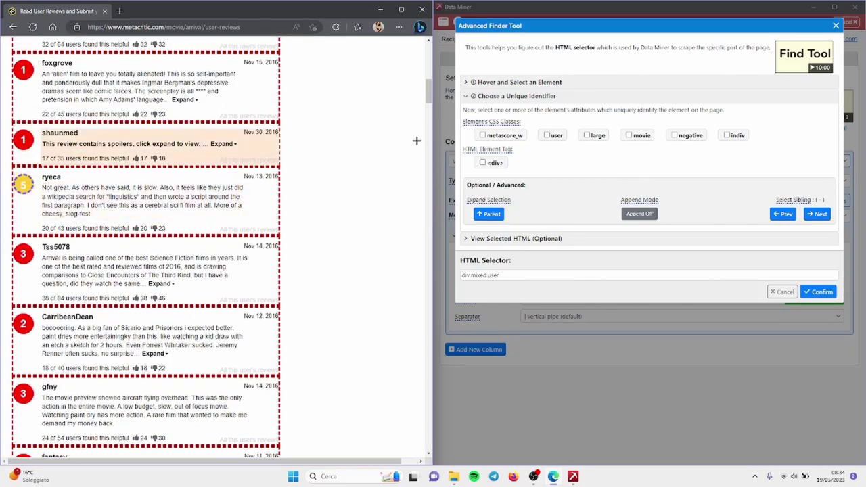
{"action": "scroll", "coordinate": [29, 144], "scroll_direction": "up", "scroll_amount": 4}
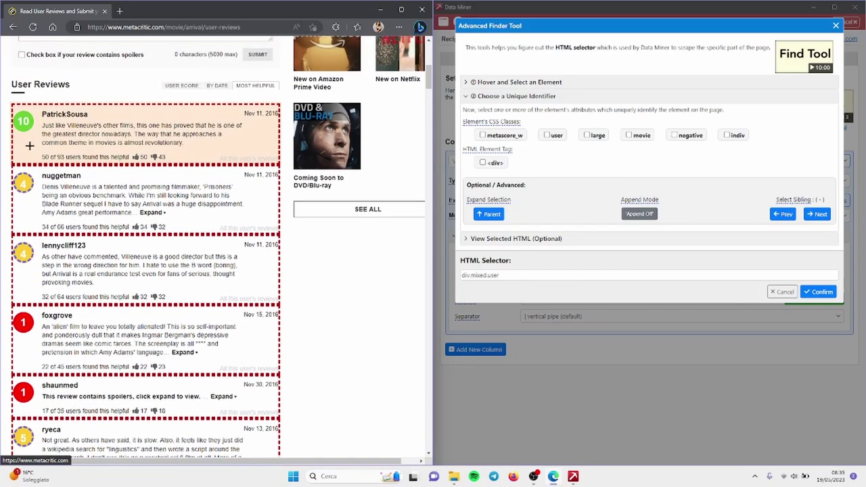
{"action": "left_click", "coordinate": [29, 122]}
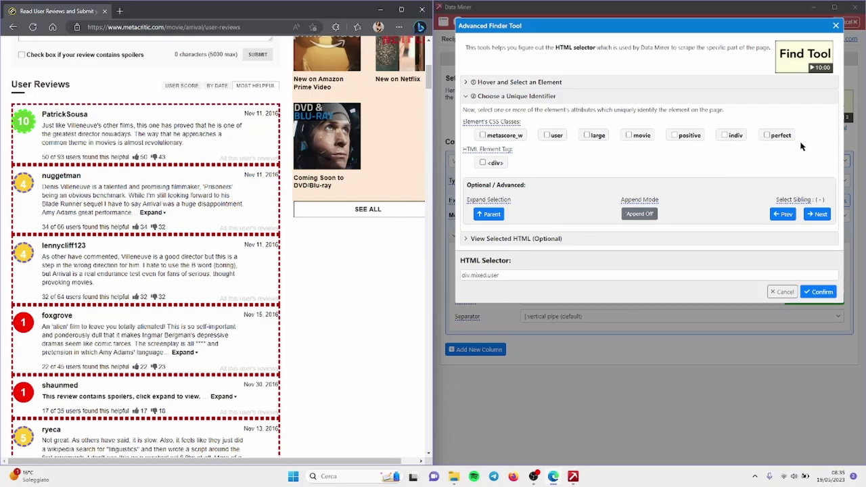
- Try the CSS class perfect as the unique identifier and check which score circles it highlights
{"action": "left_click", "coordinate": [768, 136]}
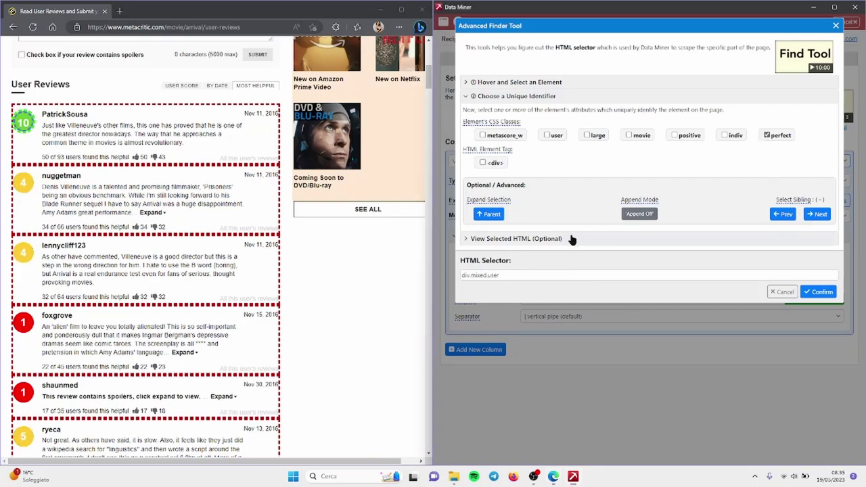
{"action": "scroll", "coordinate": [297, 287], "scroll_direction": "down", "scroll_amount": 20}
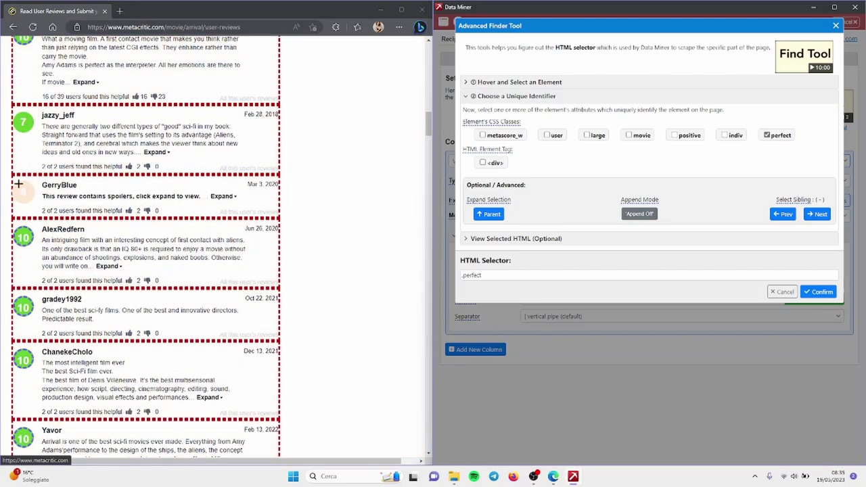
{"action": "scroll", "coordinate": [28, 200], "scroll_direction": "down", "scroll_amount": 2}
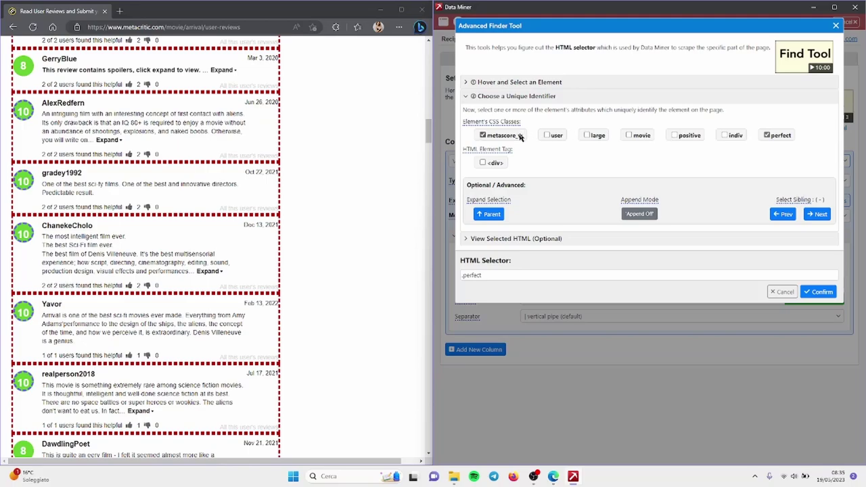
- Use only the CSS class metascore_w as the identifier and check the highlighted green, yellow and red scores
{"action": "left_click", "coordinate": [766, 136]}
{"action": "scroll", "coordinate": [31, 287], "scroll_direction": "up", "scroll_amount": 15}
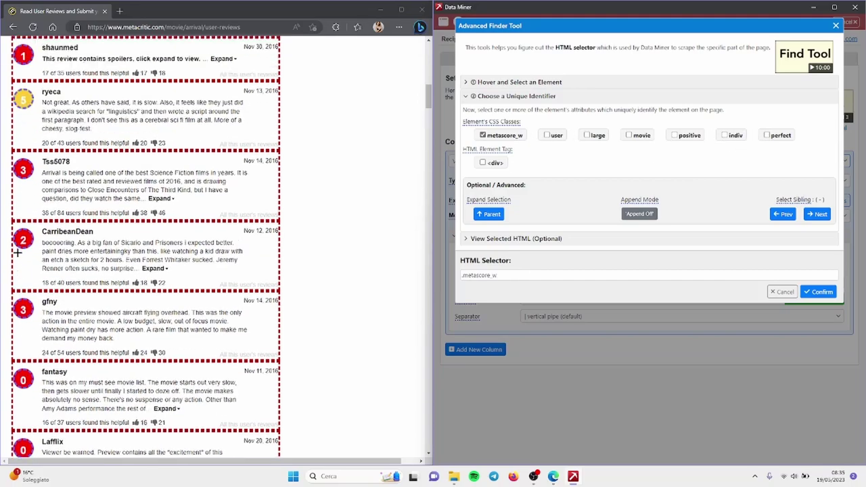
{"action": "scroll", "coordinate": [30, 287], "scroll_direction": "down", "scroll_amount": 15}
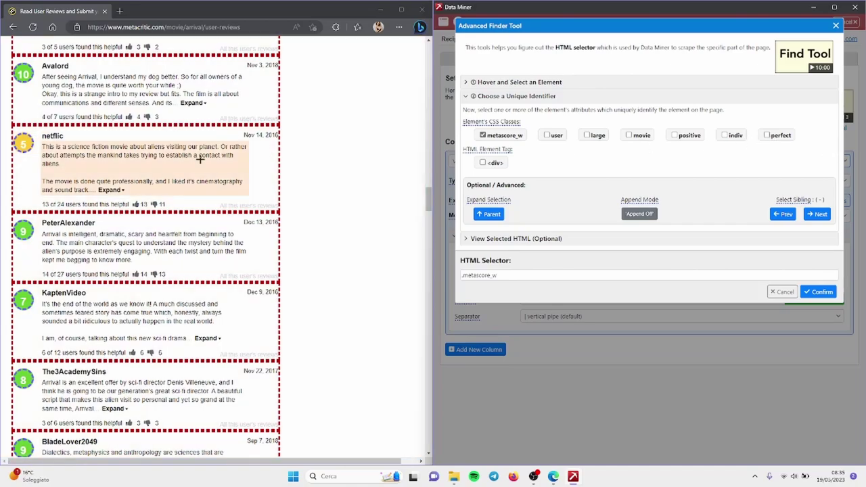
{"action": "scroll", "coordinate": [52, 228], "scroll_direction": "up", "scroll_amount": 10}
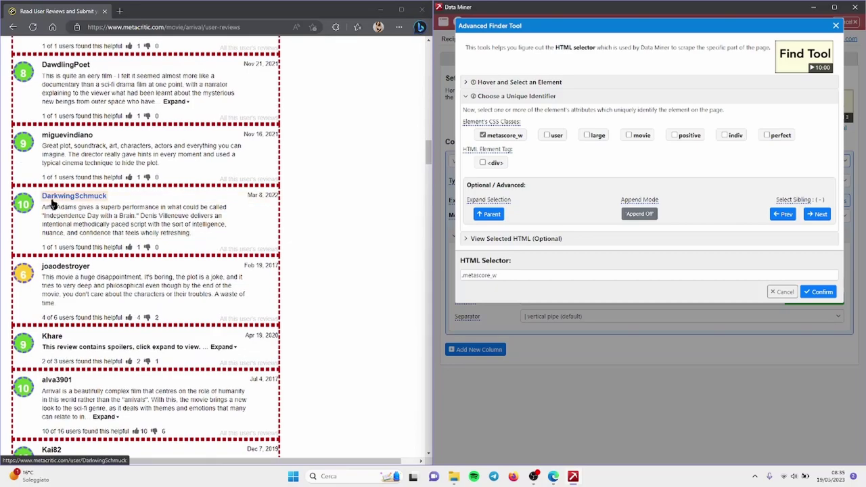
{"action": "scroll", "coordinate": [52, 203], "scroll_direction": "up", "scroll_amount": 3}
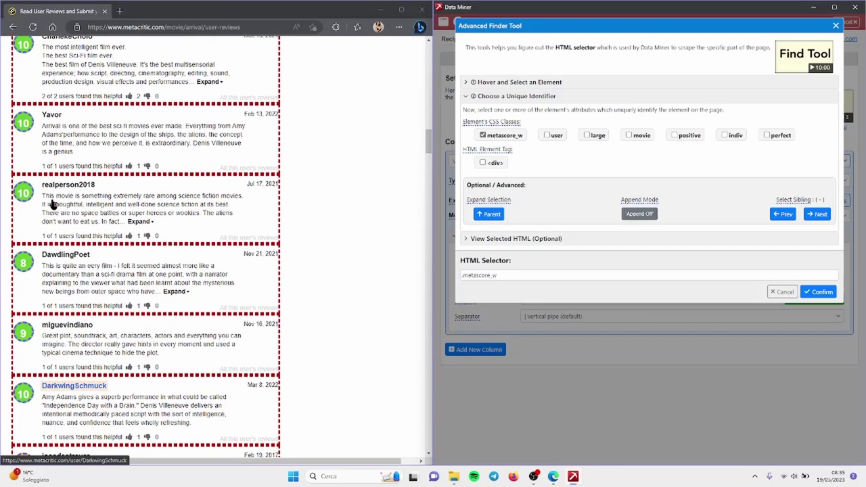